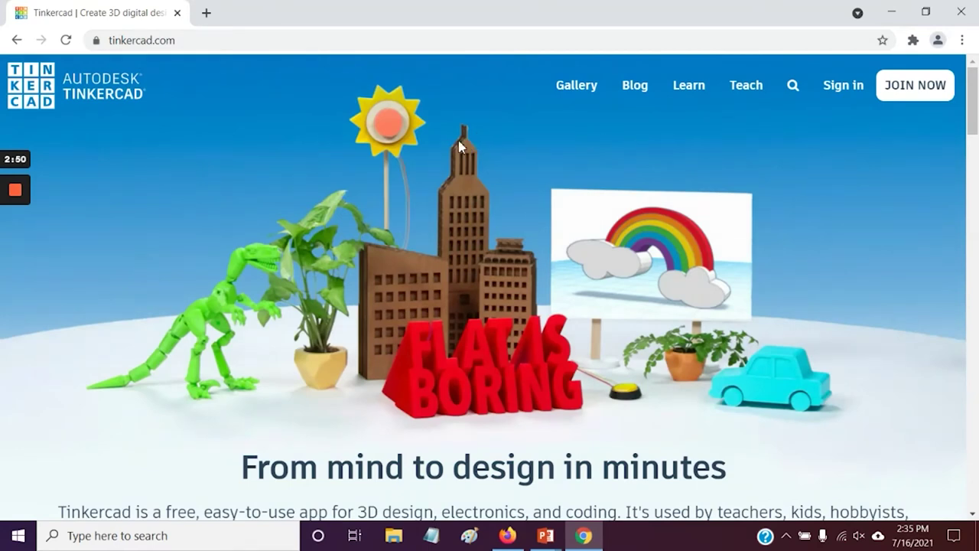
- Open the sign-up options for a personal Tinkercad account, and close that browser window
click(914, 89)
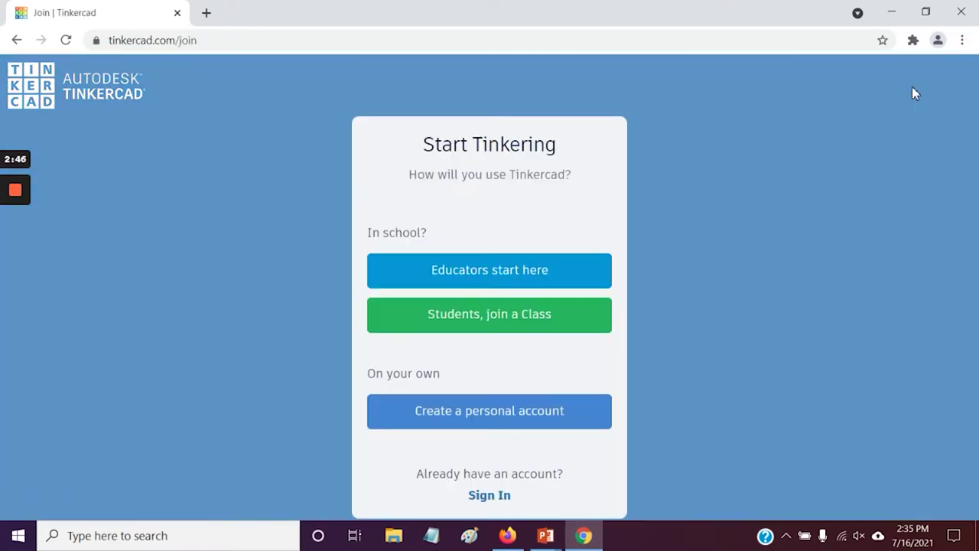
click(466, 418)
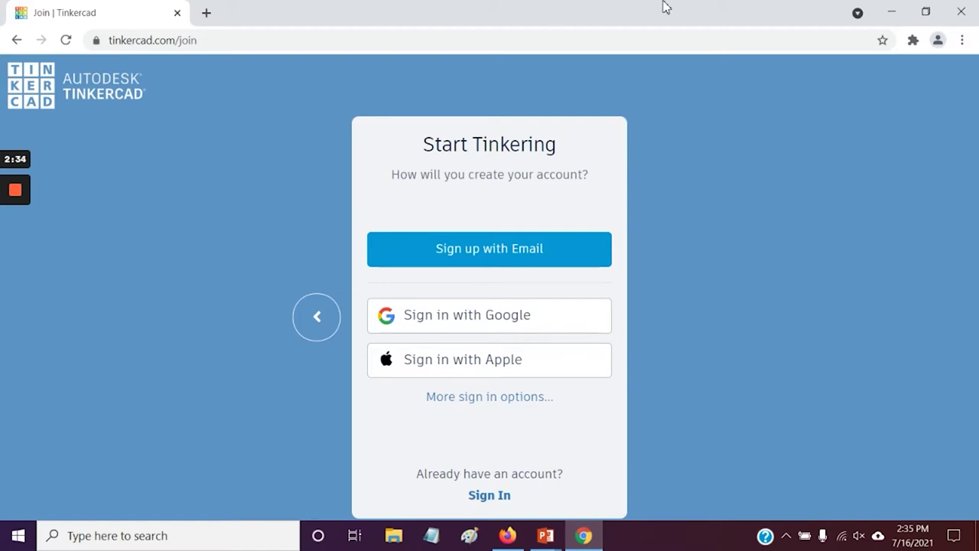
click(961, 12)
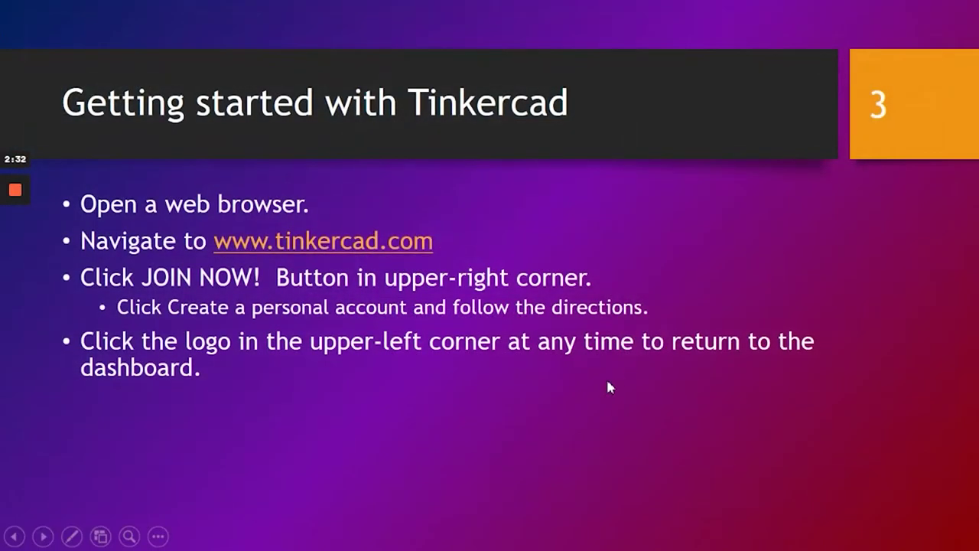
- Switch to the Firefox window with the Tinkercad dashboard and look over its sections and recent 3D designs
key(super)
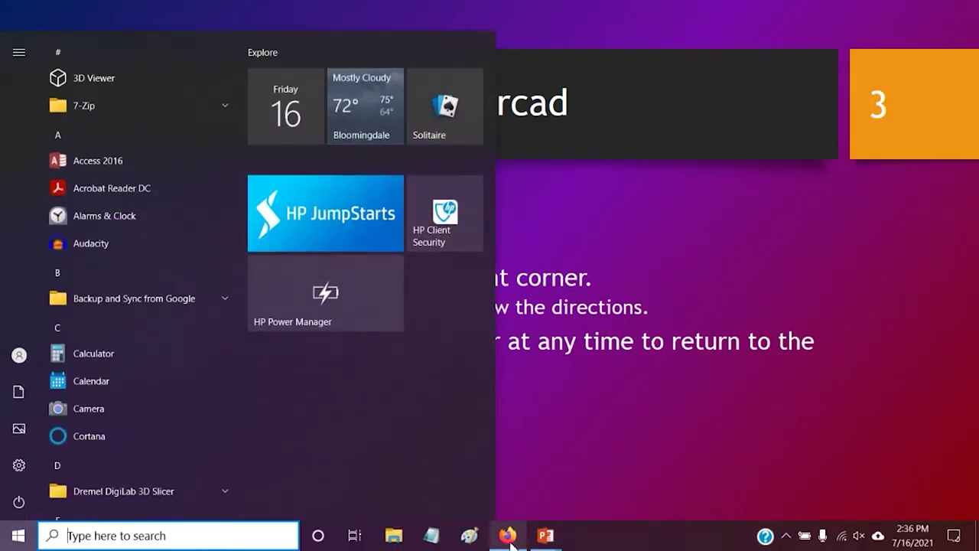
click(508, 536)
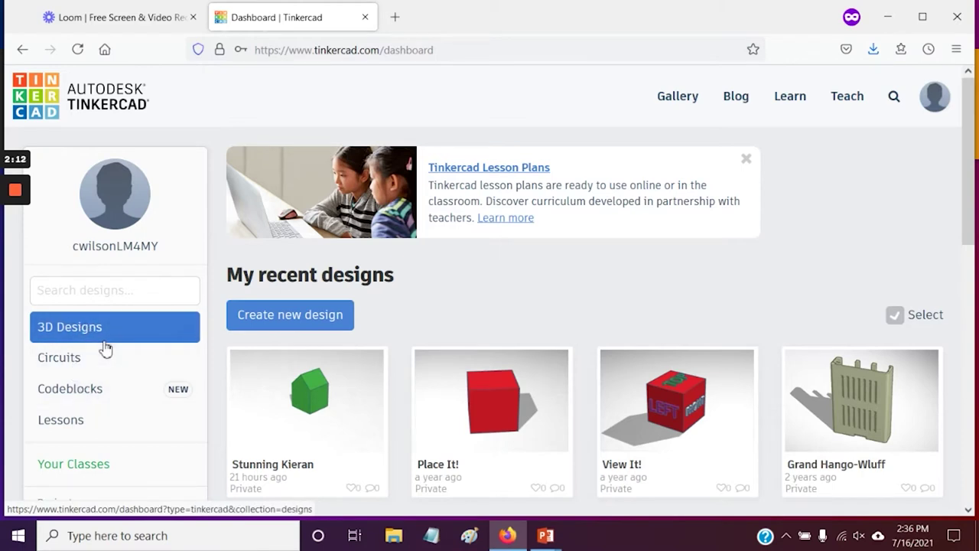
scroll(104, 347, down, 2)
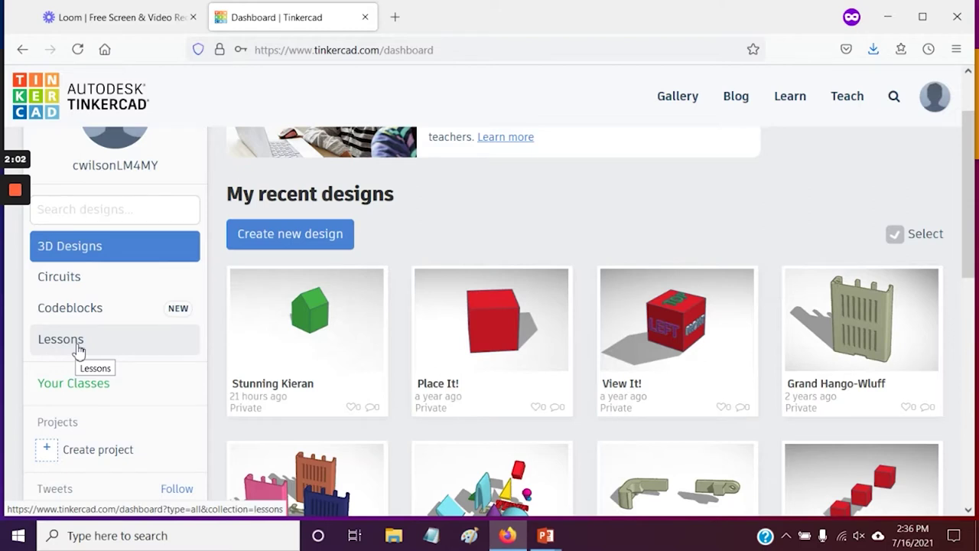
scroll(87, 383, down, 2)
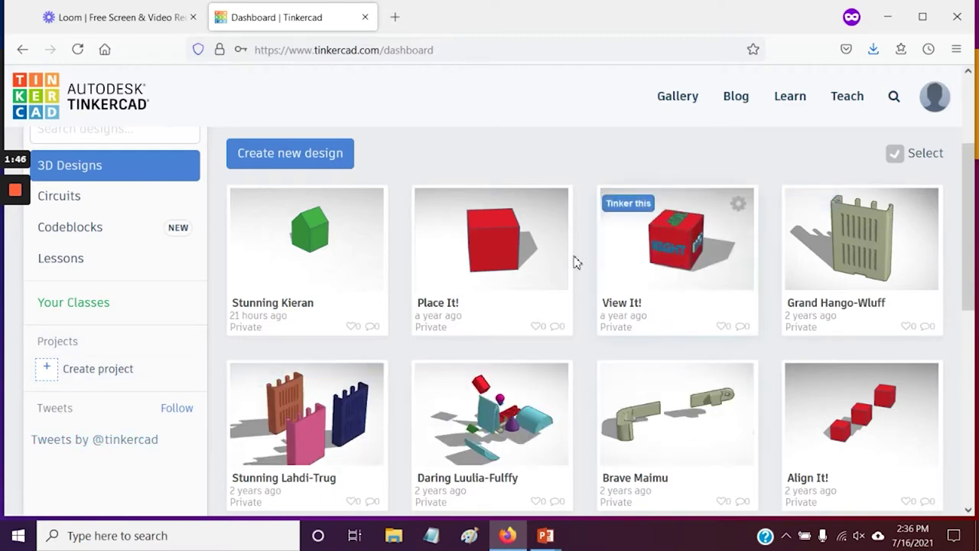
scroll(574, 253, up, 3)
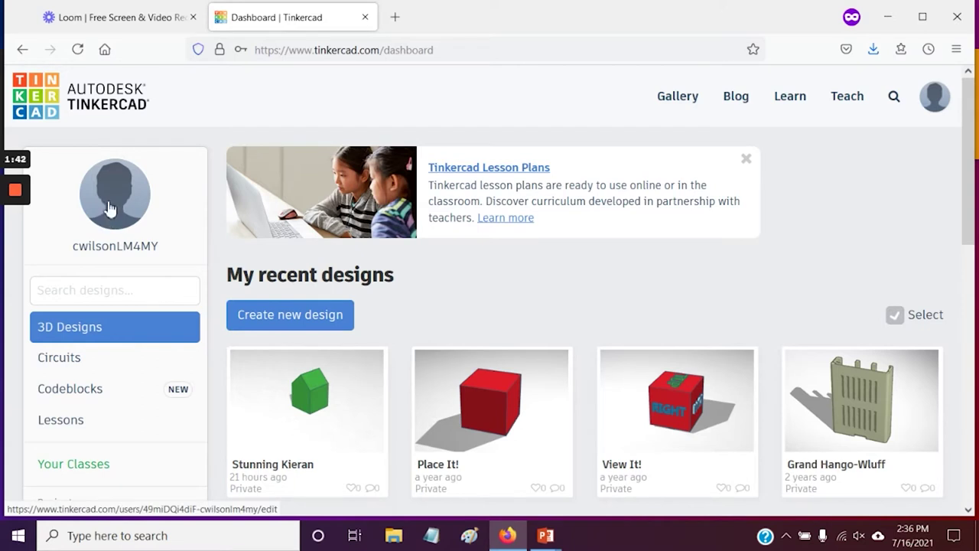
- Review the personal information in the account's profile settings, and return to the dashboard
click(109, 208)
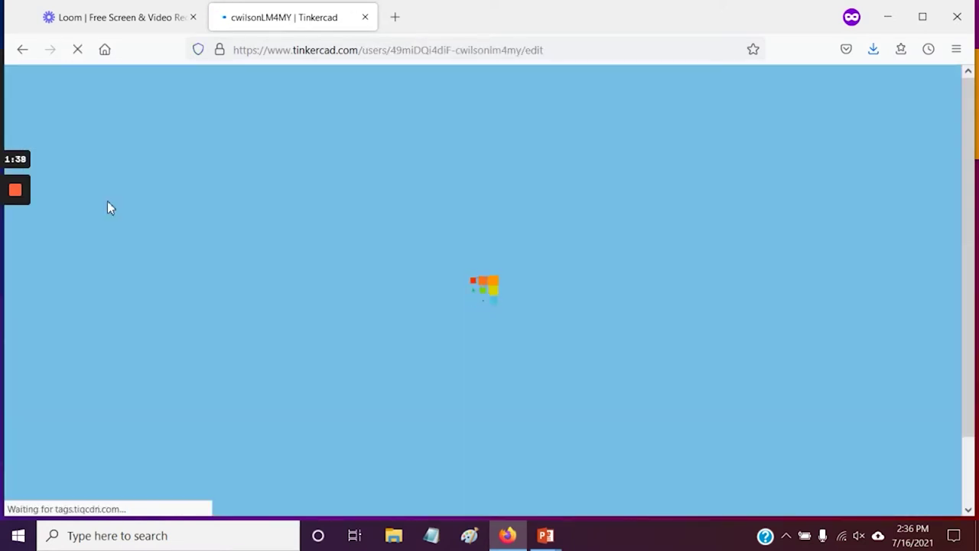
scroll(708, 289, down, 1)
scroll(708, 290, down, 4)
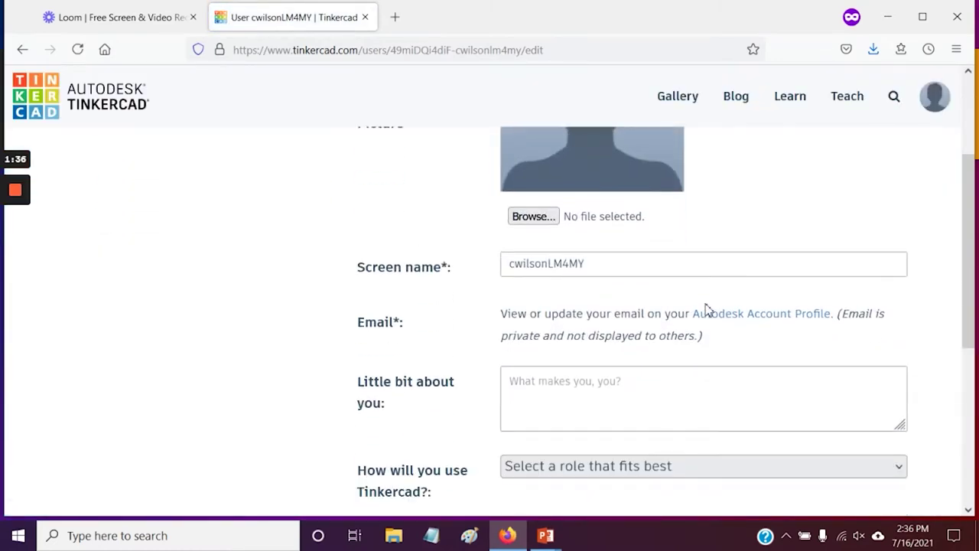
scroll(706, 317, up, 4)
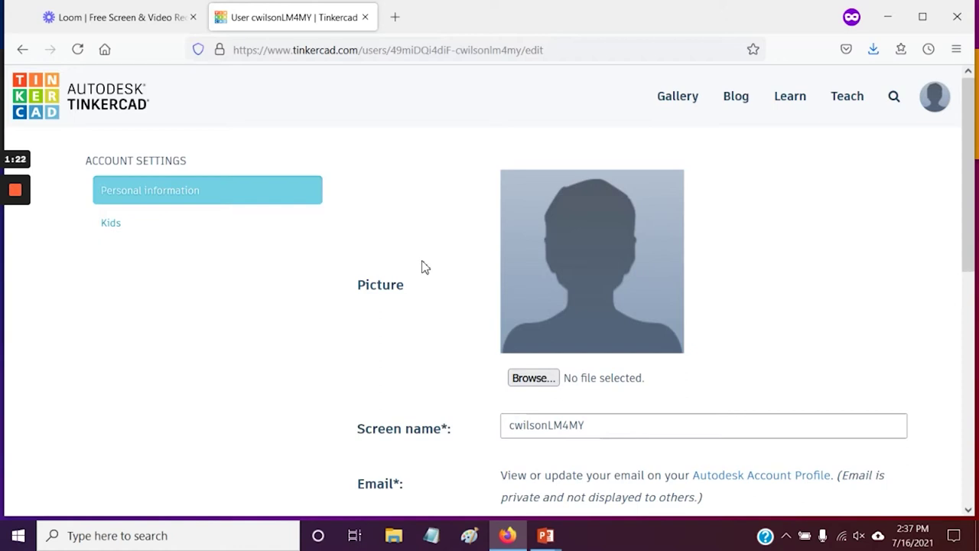
click(42, 101)
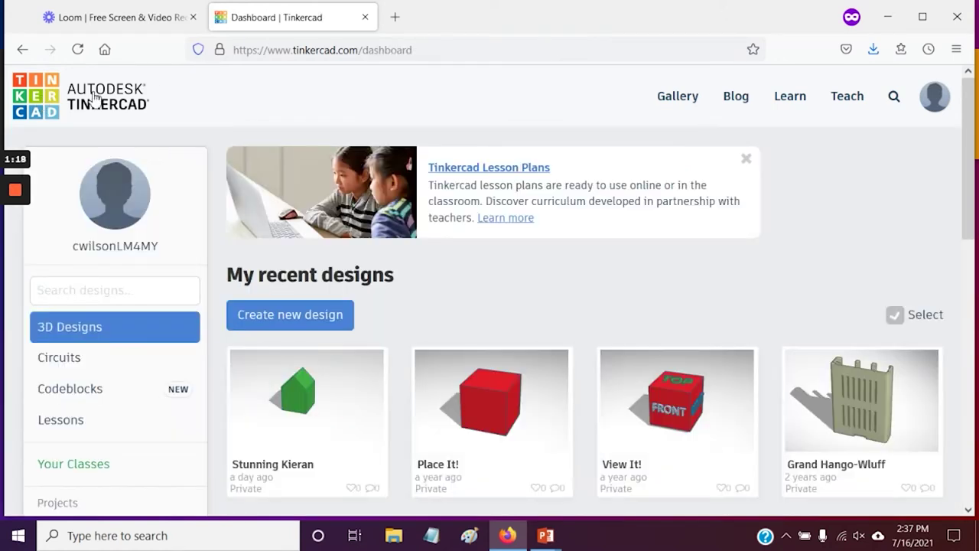
- Visit the Gallery of staff favorite designs and look through the Tinkercad blog
click(678, 98)
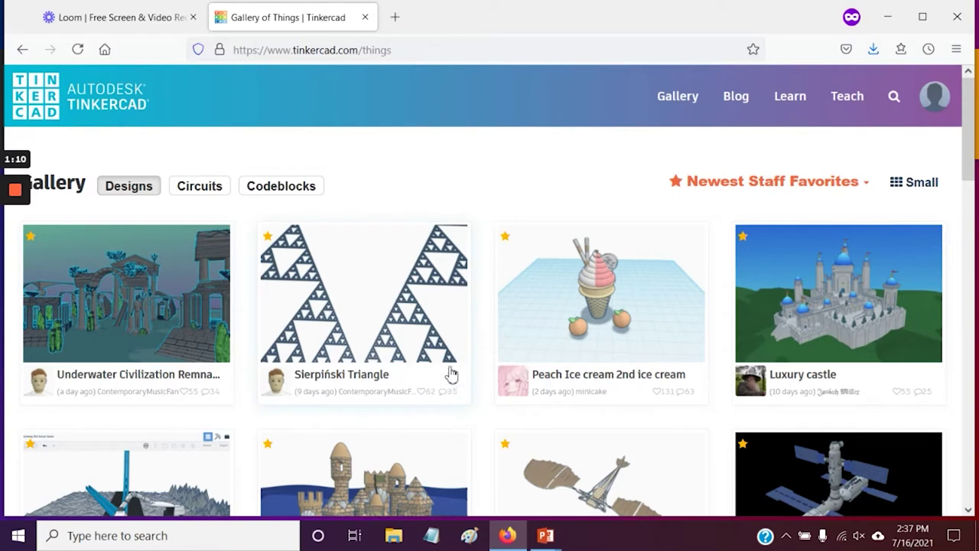
click(732, 96)
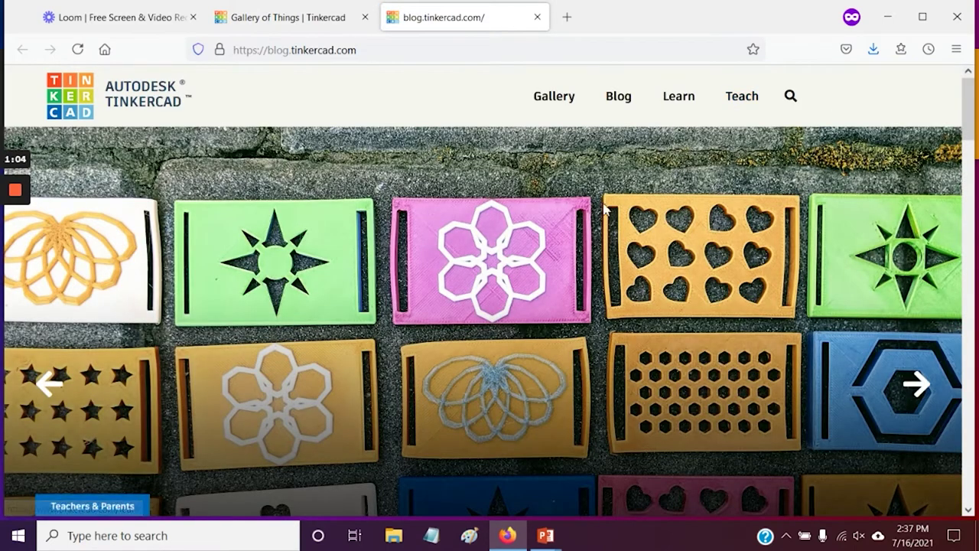
scroll(575, 227, down, 10)
scroll(578, 232, down, 7)
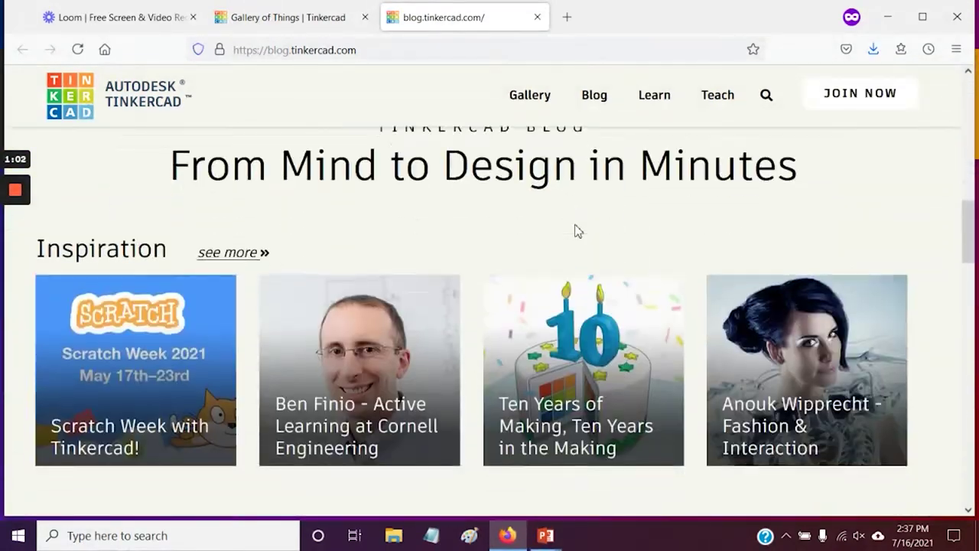
scroll(577, 232, up, 17)
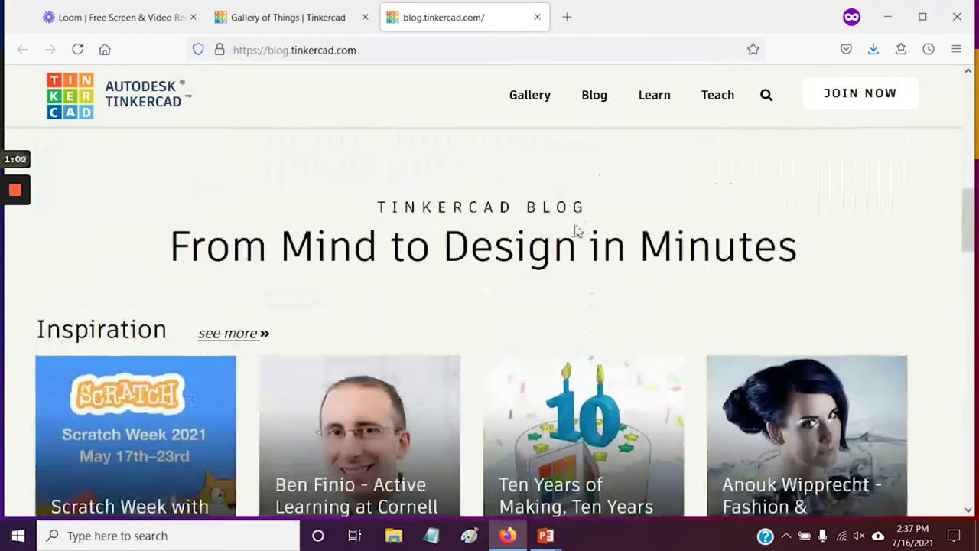
- Open the Learn section and look over the Starters for basic 3D design functions
click(651, 98)
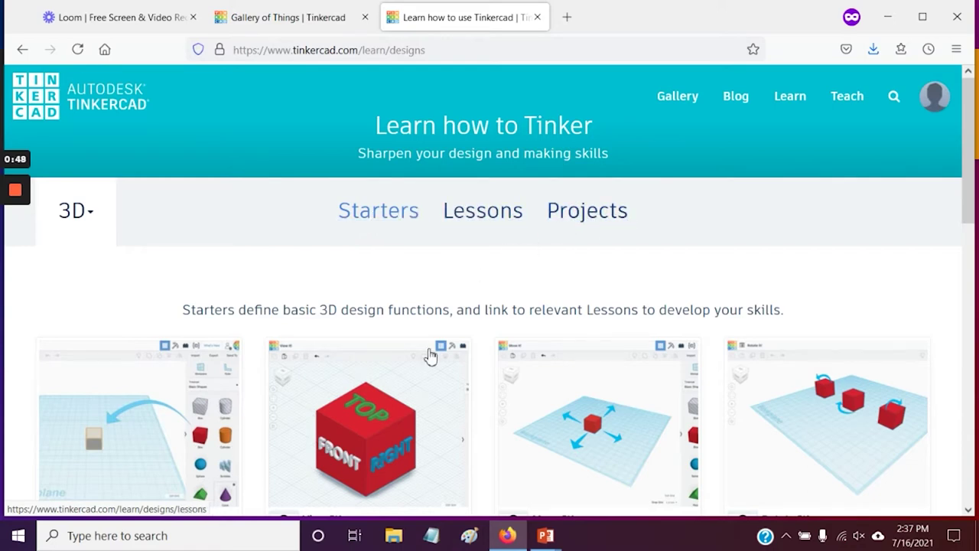
scroll(474, 394, down, 2)
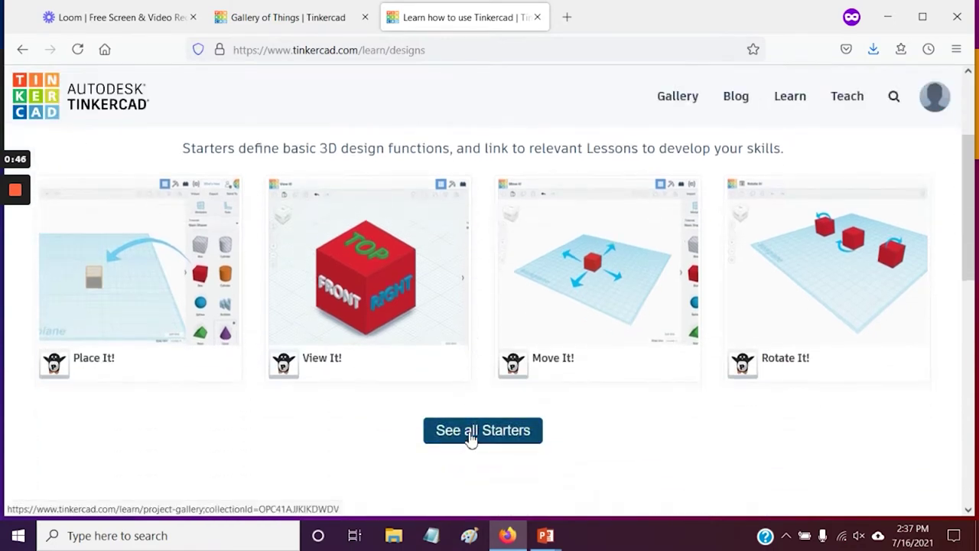
scroll(490, 438, up, 1)
scroll(490, 439, up, 3)
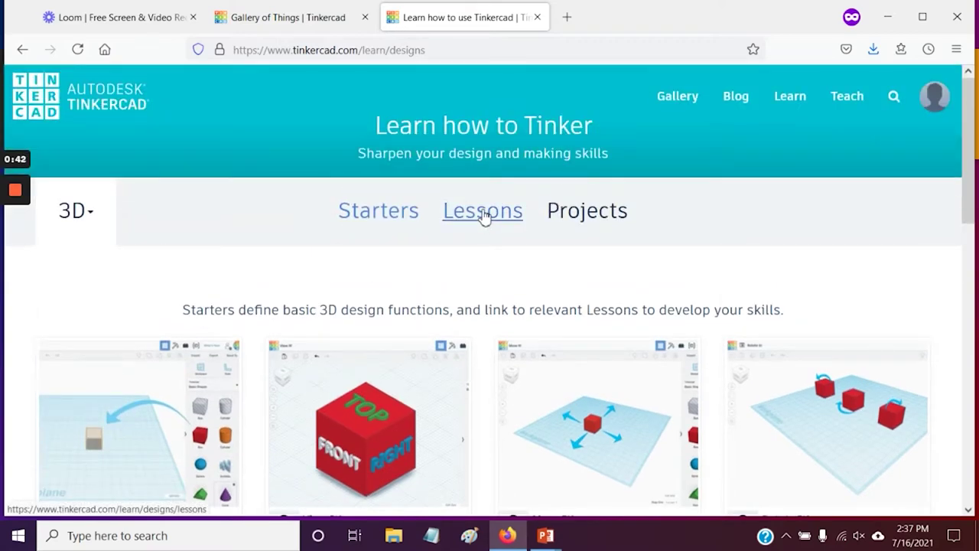
- Show all 3D design Lessons and browse the Tinkercad Basic Skills collection
click(484, 213)
scroll(524, 337, down, 5)
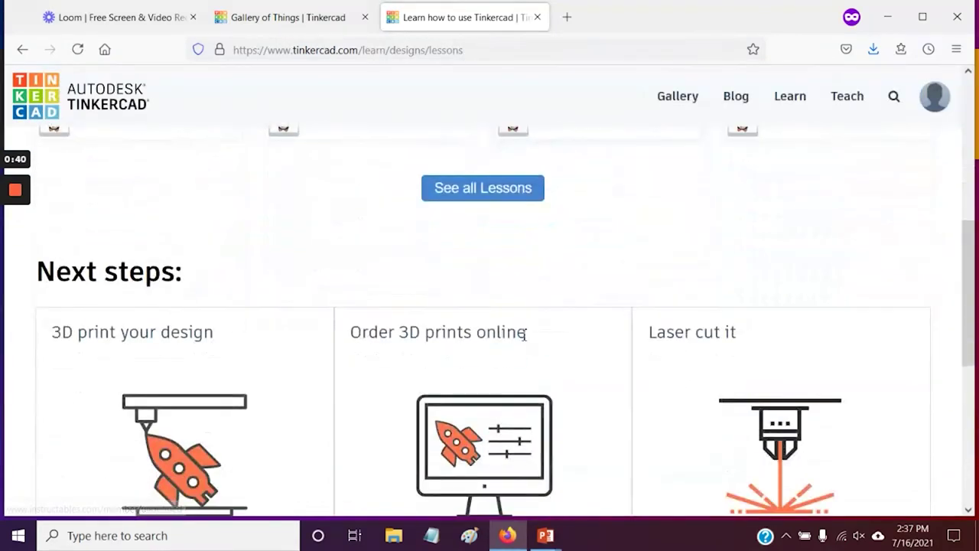
scroll(525, 335, up, 3)
click(483, 356)
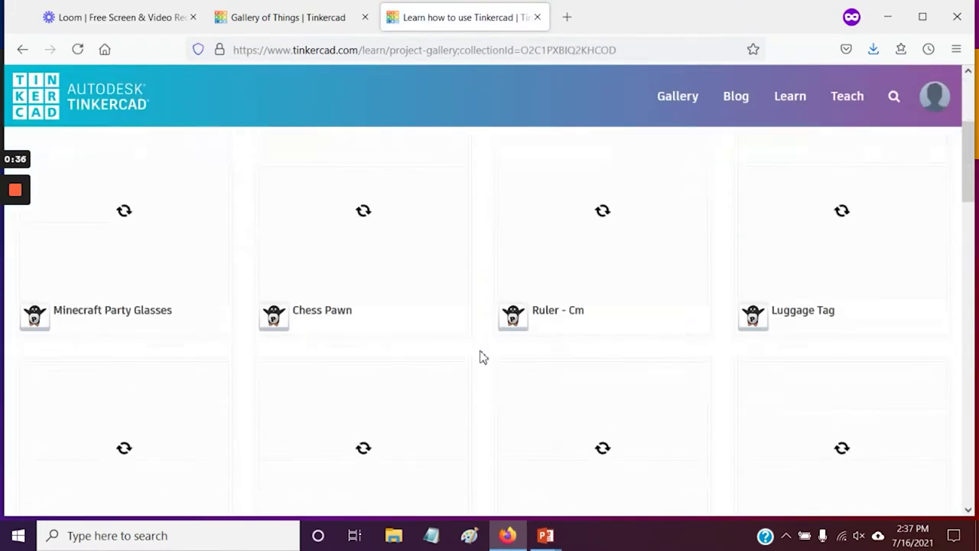
scroll(482, 356, down, 1)
scroll(482, 357, down, 4)
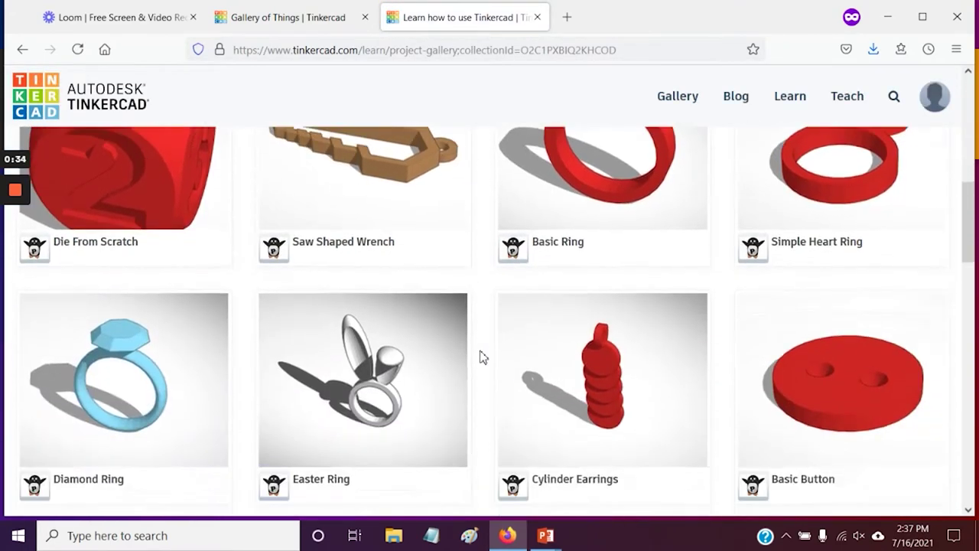
scroll(482, 357, down, 8)
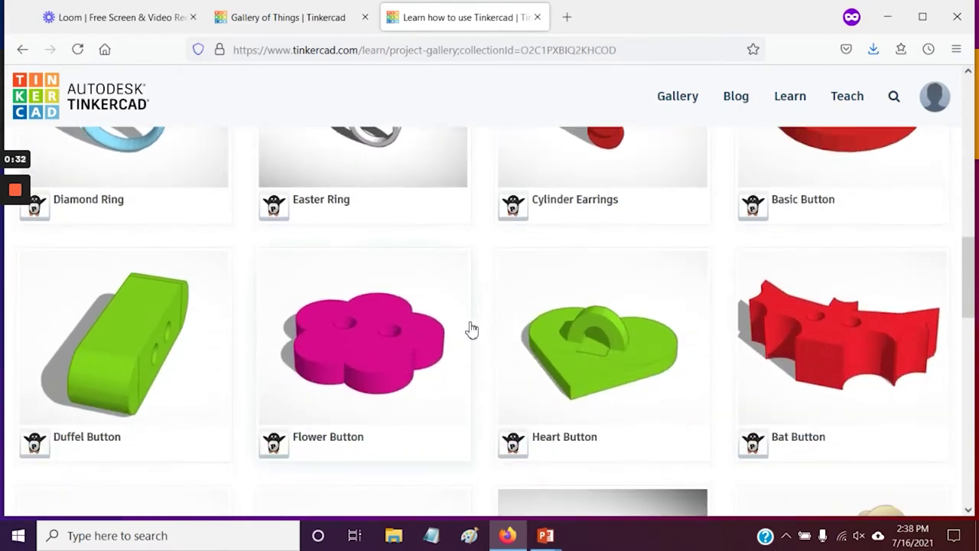
scroll(468, 327, down, 3)
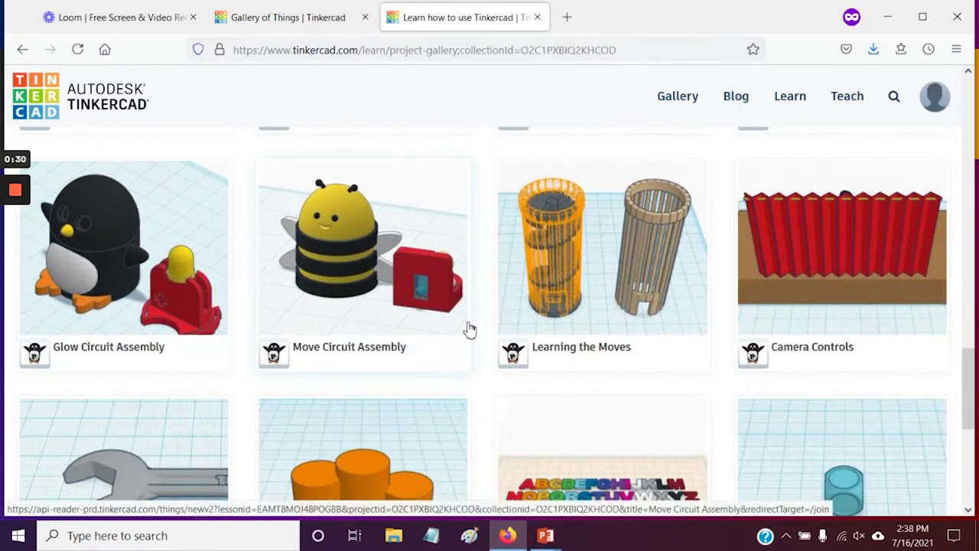
scroll(468, 329, up, 8)
scroll(470, 334, up, 10)
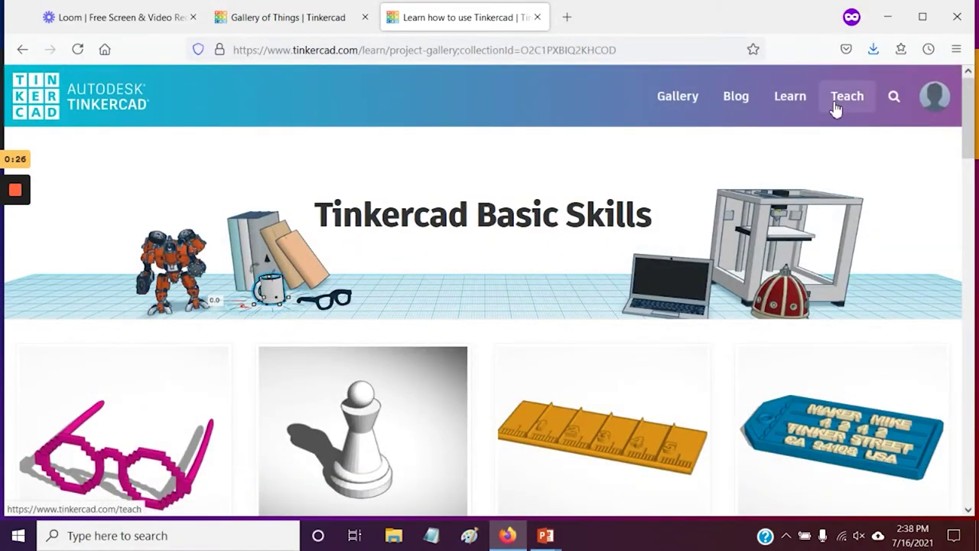
- Search the Tinkercad gallery's 3D designs for "car"
click(895, 102)
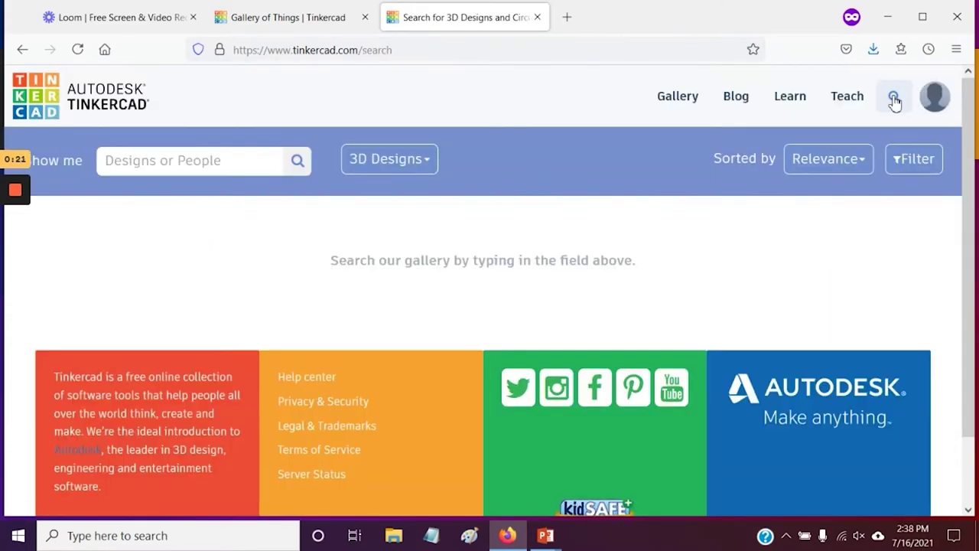
click(195, 162)
text(car)
key(Return)
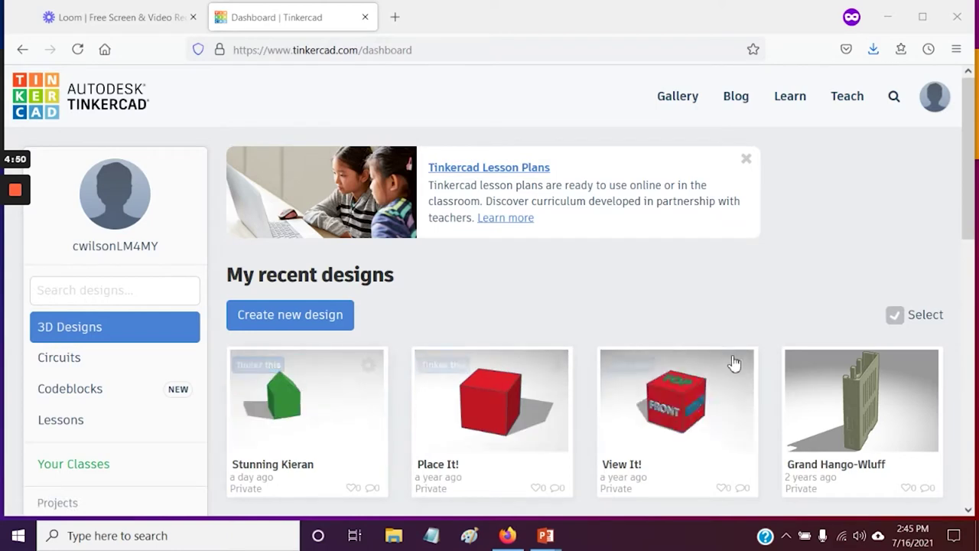
- Create a new 3D design from the dashboard after looking over the recent designs
scroll(731, 373, down, 3)
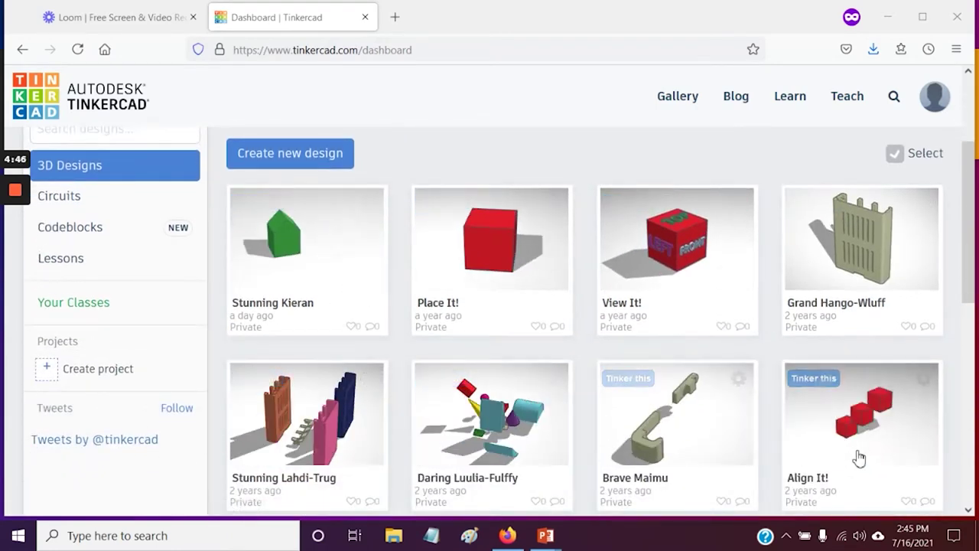
scroll(328, 405, up, 3)
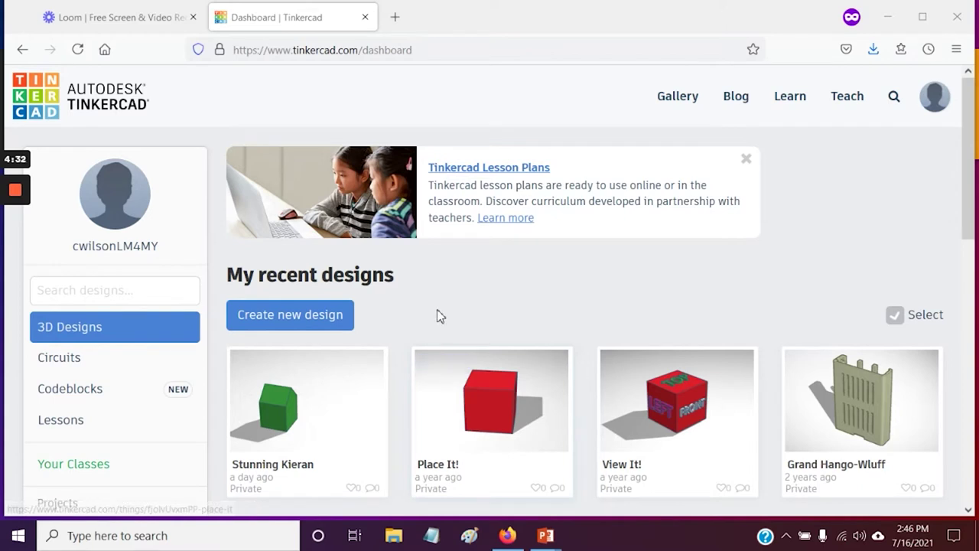
click(280, 320)
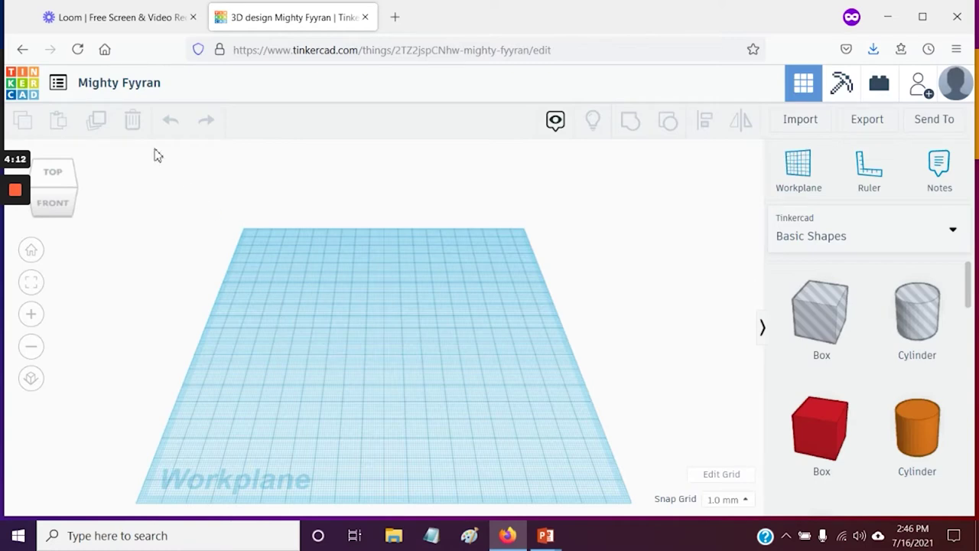
- Look through the My Designs list of current and recent designs, and close it
click(59, 87)
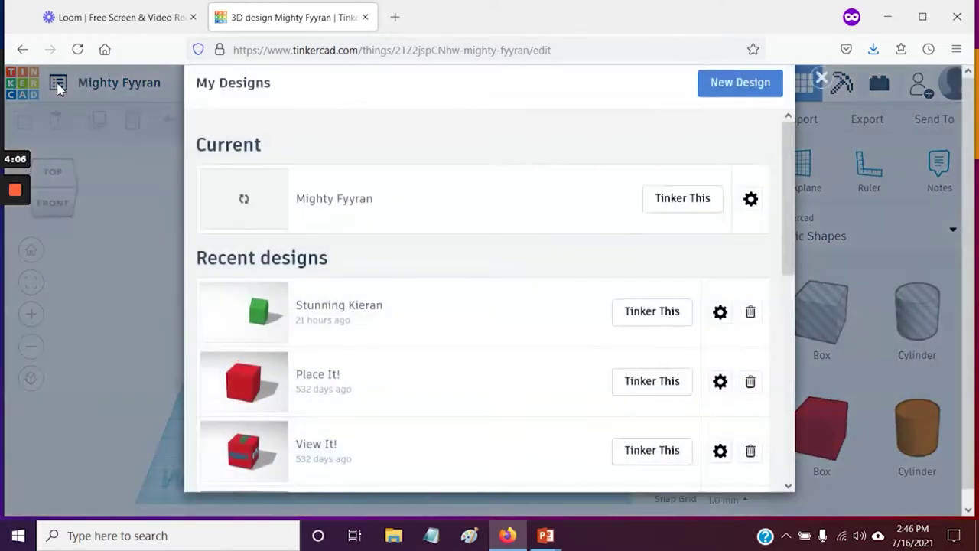
scroll(482, 271, down, 6)
scroll(483, 291, up, 8)
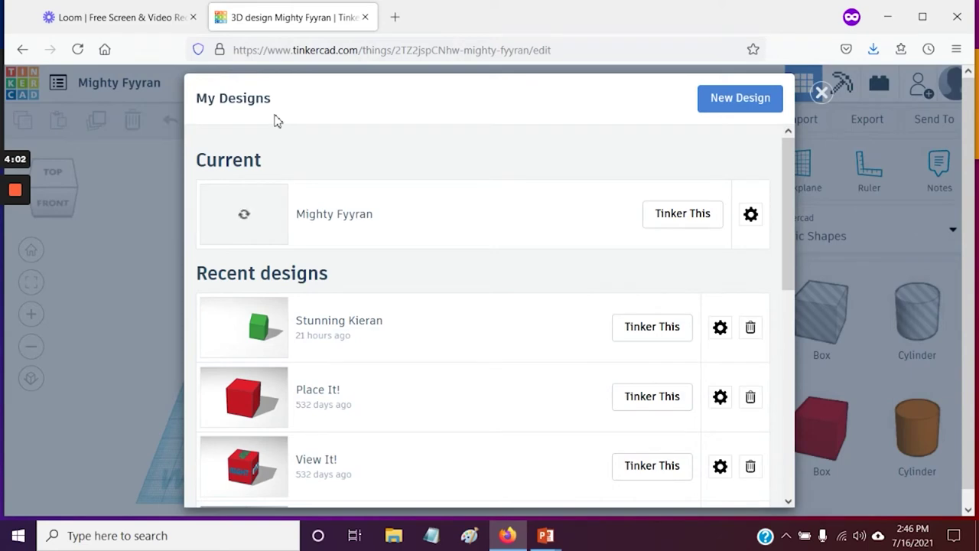
click(822, 92)
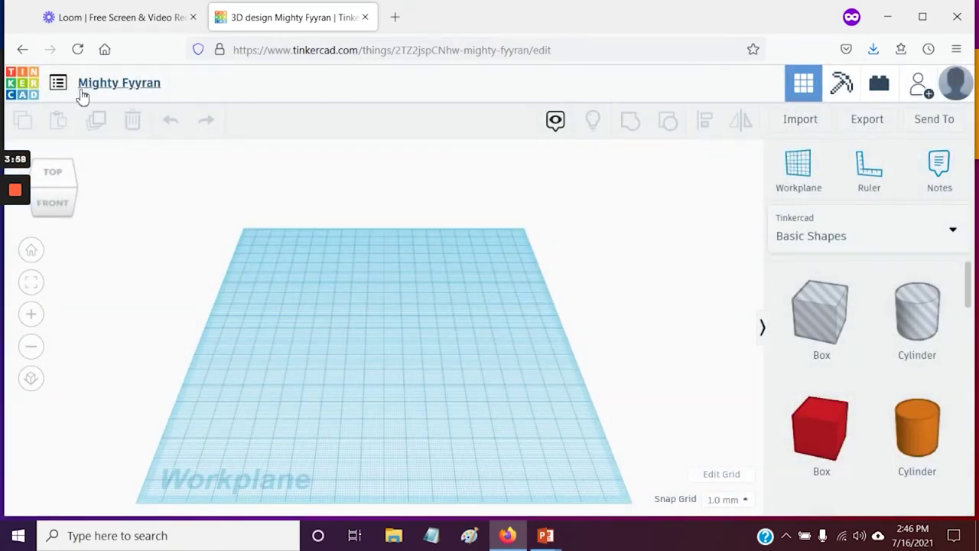
- Rename the new design to "File 1"
click(133, 86)
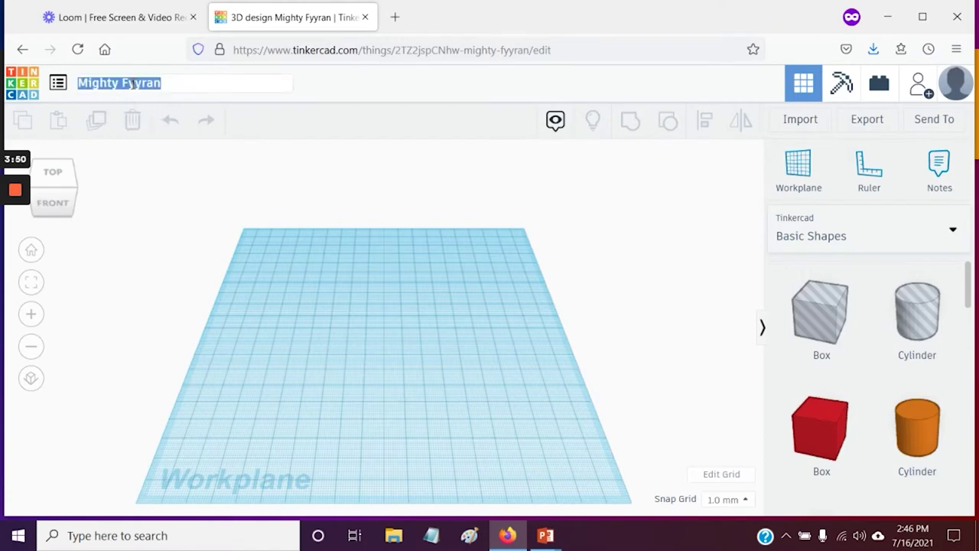
text(File 1)
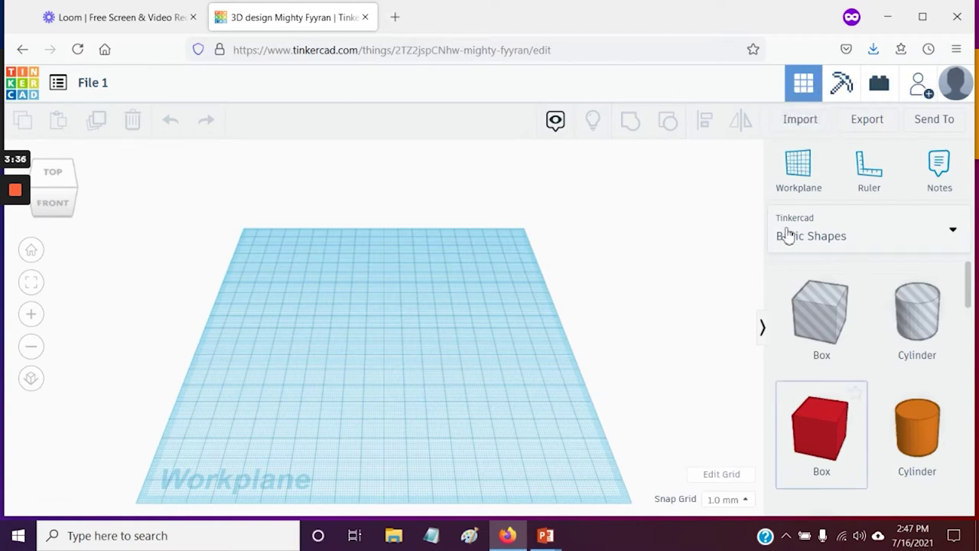
- Place a red box, an orange cylinder and a purple cone on separate areas of the workplane
drag(826, 436, 320, 319)
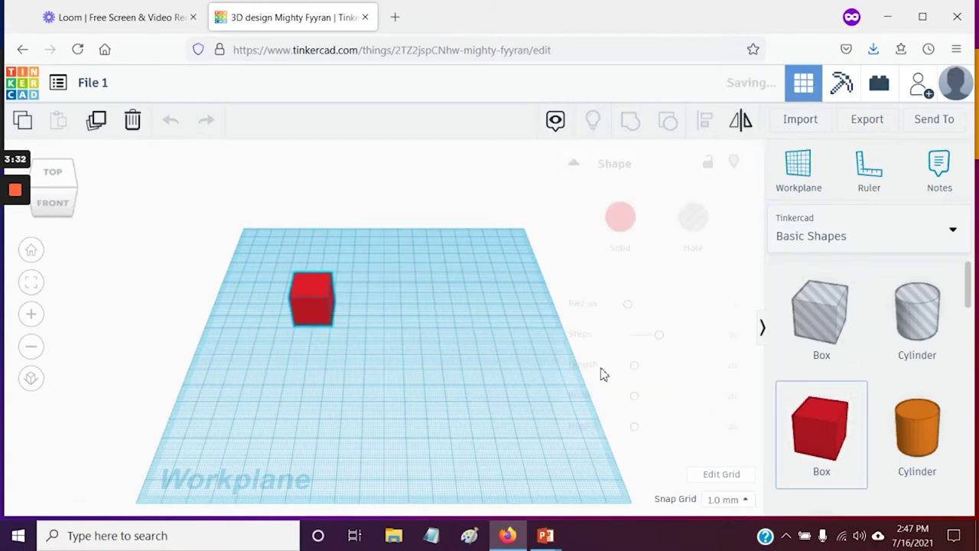
drag(925, 435, 408, 381)
scroll(844, 413, down, 3)
scroll(845, 413, down, 2)
drag(907, 344, 452, 300)
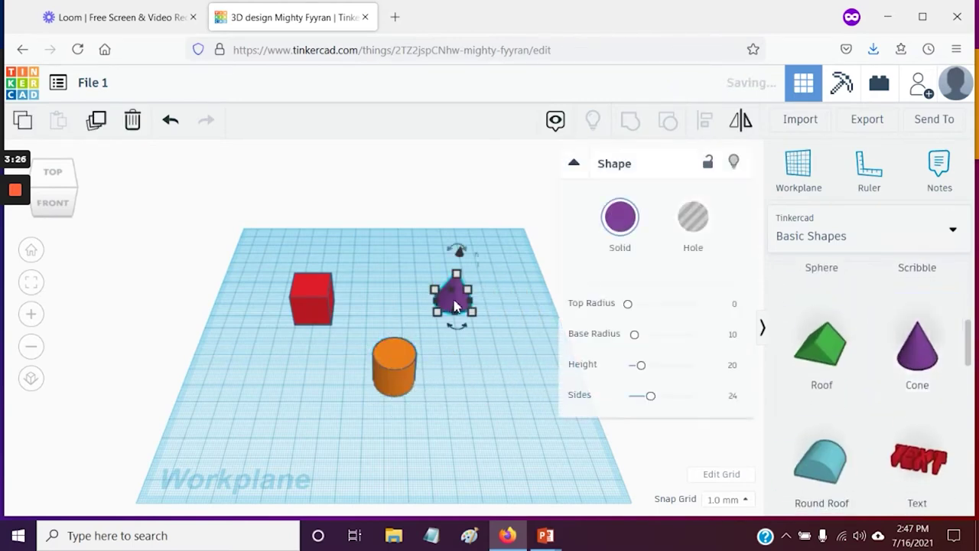
- Preview the three shapes as Minecraft-style blocks and as toy bricks, and return to the 3D design view
click(843, 85)
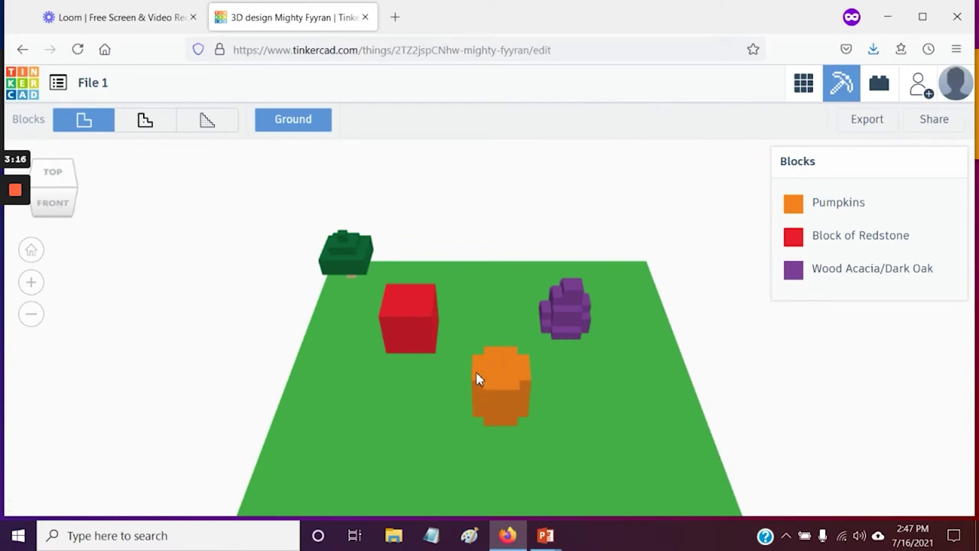
click(881, 85)
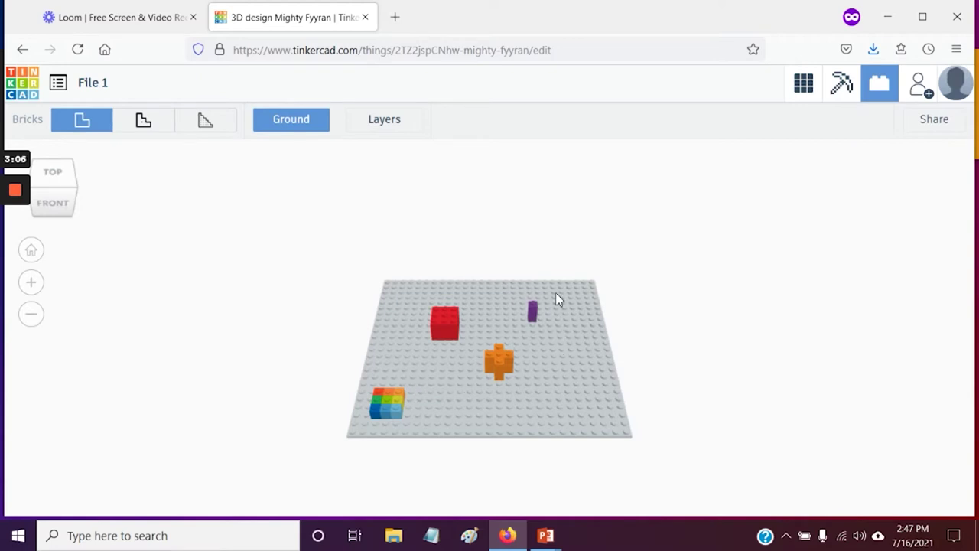
click(803, 86)
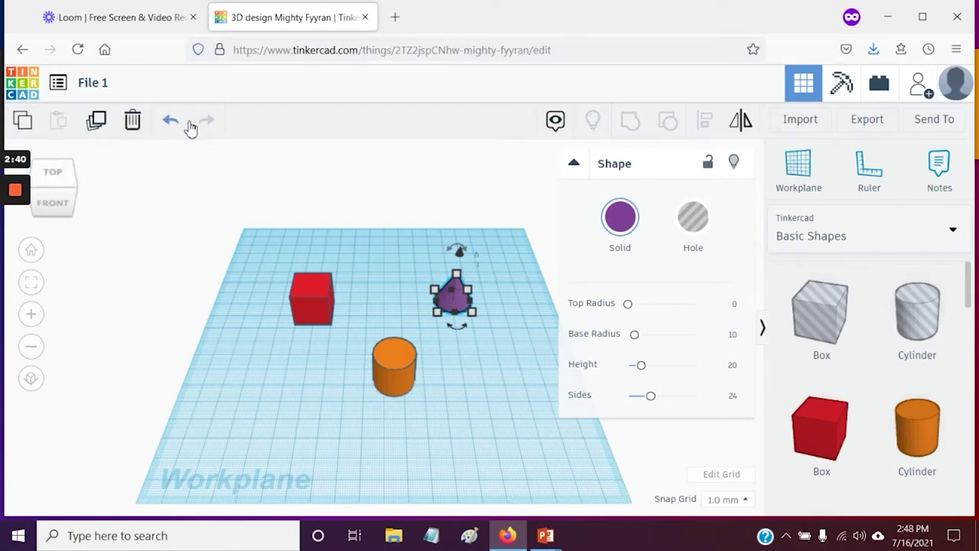
- Select the box, cylinder and cone together to view the options for multiple shapes, and clear the selection
click(341, 256)
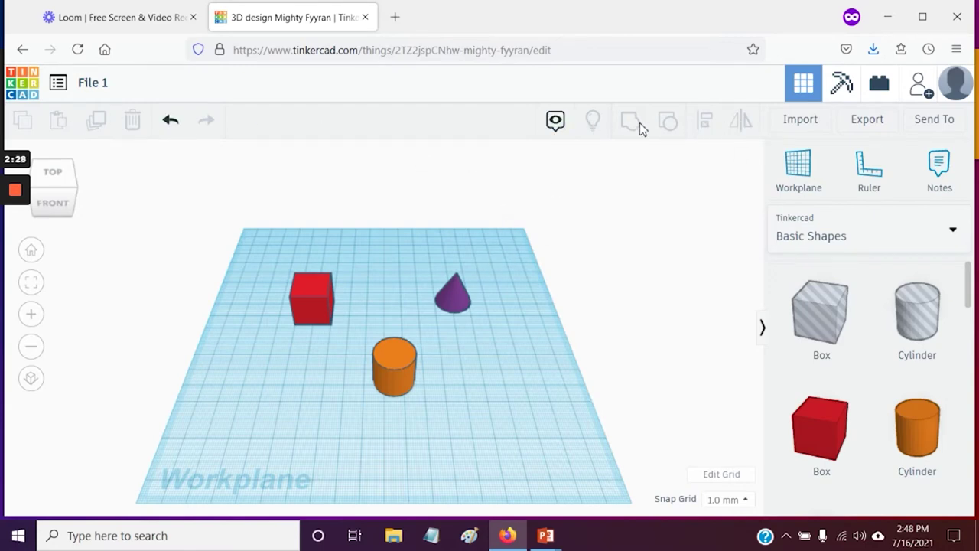
drag(280, 239, 524, 406)
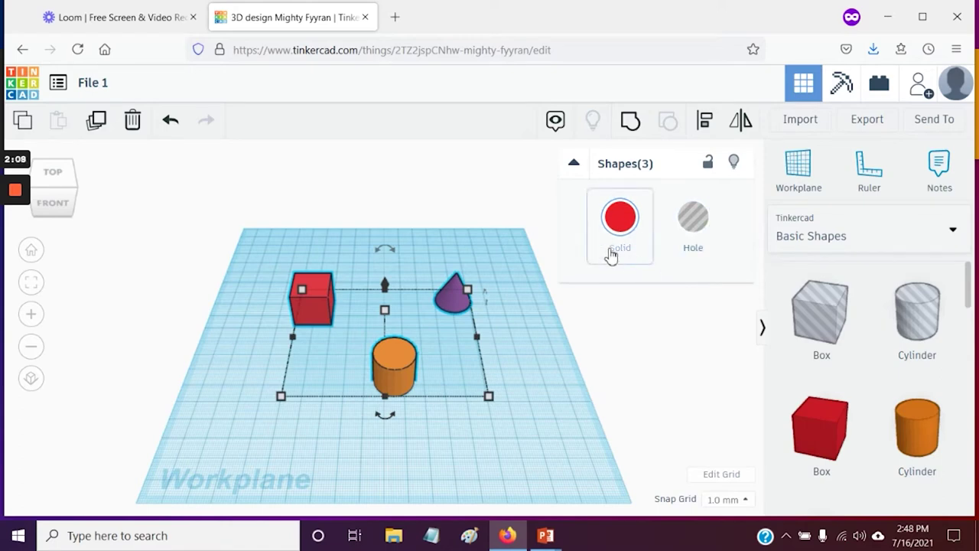
click(201, 223)
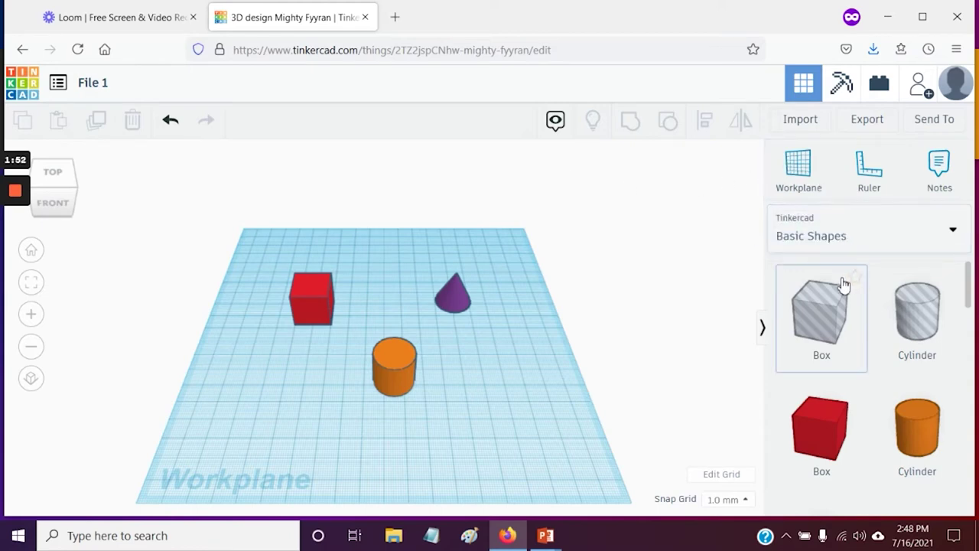
- Browse the Basic Shapes and Characters collections, and return the shape library to Basic Shapes
scroll(919, 344, down, 4)
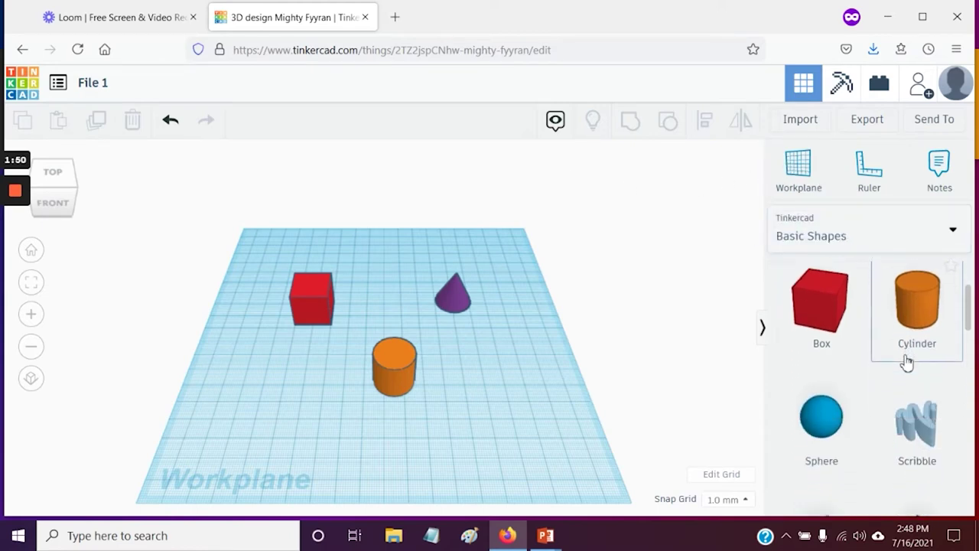
scroll(907, 364, down, 7)
scroll(901, 426, up, 2)
scroll(901, 421, up, 9)
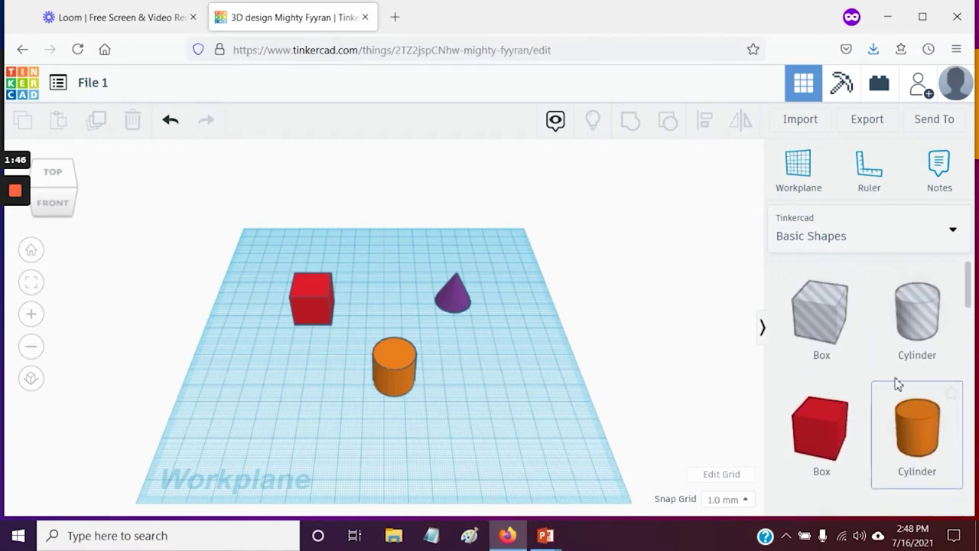
click(888, 234)
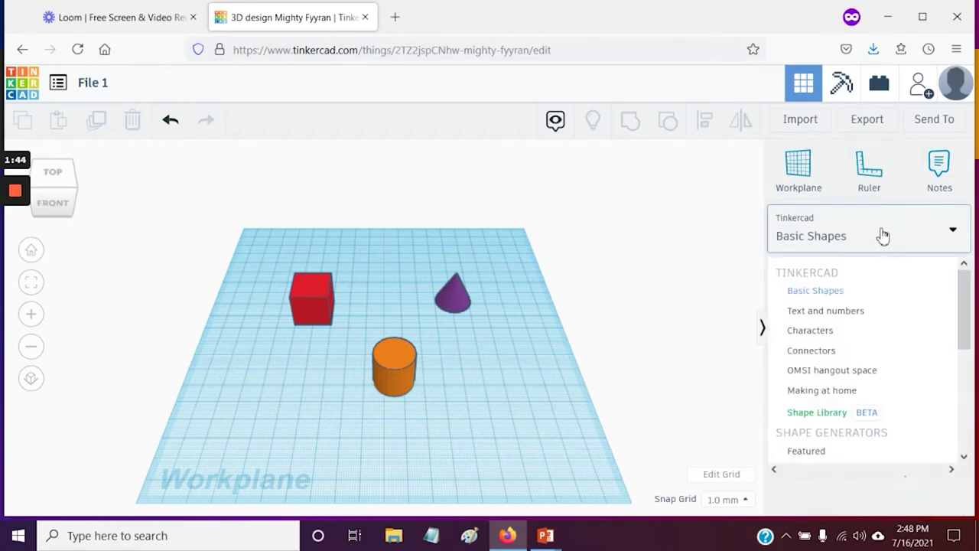
click(815, 337)
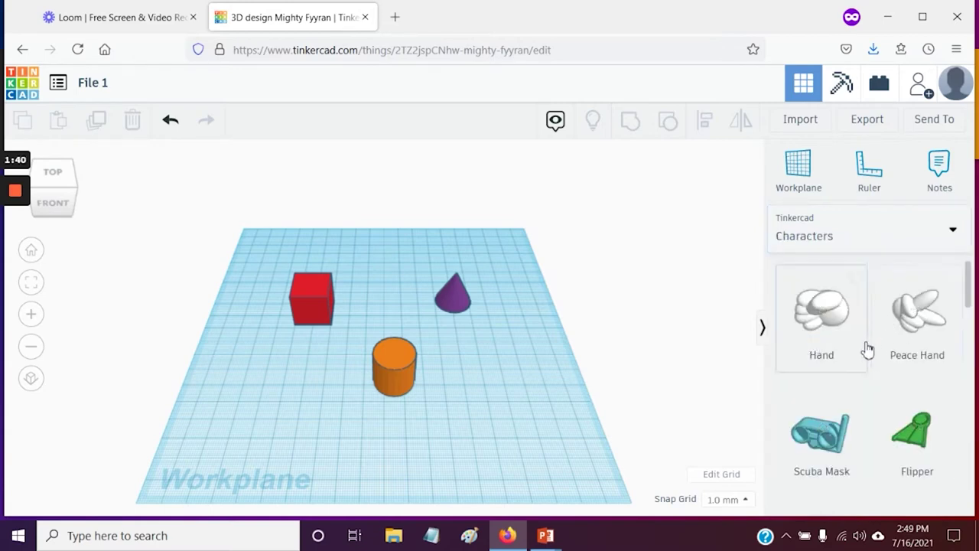
scroll(865, 345, down, 10)
scroll(866, 352, down, 6)
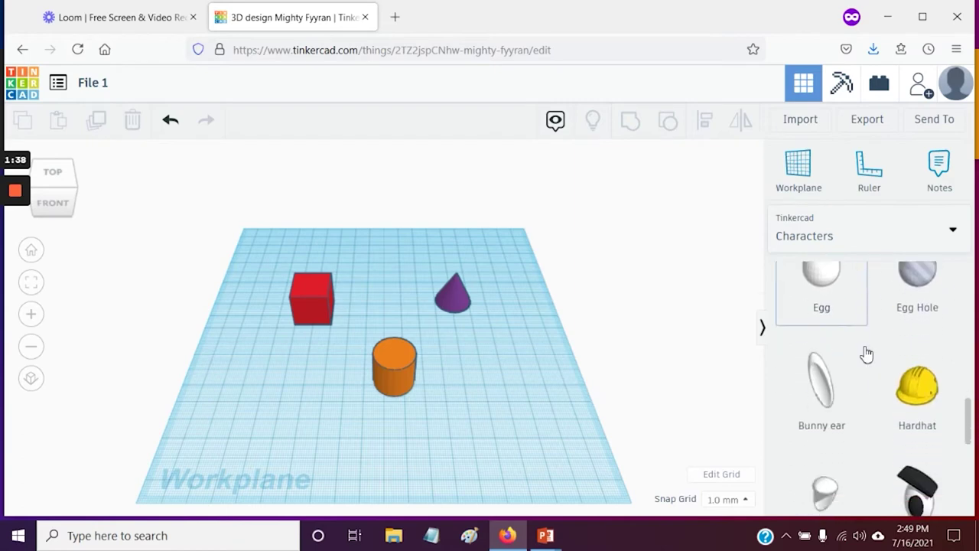
scroll(866, 352, up, 8)
scroll(888, 306, up, 5)
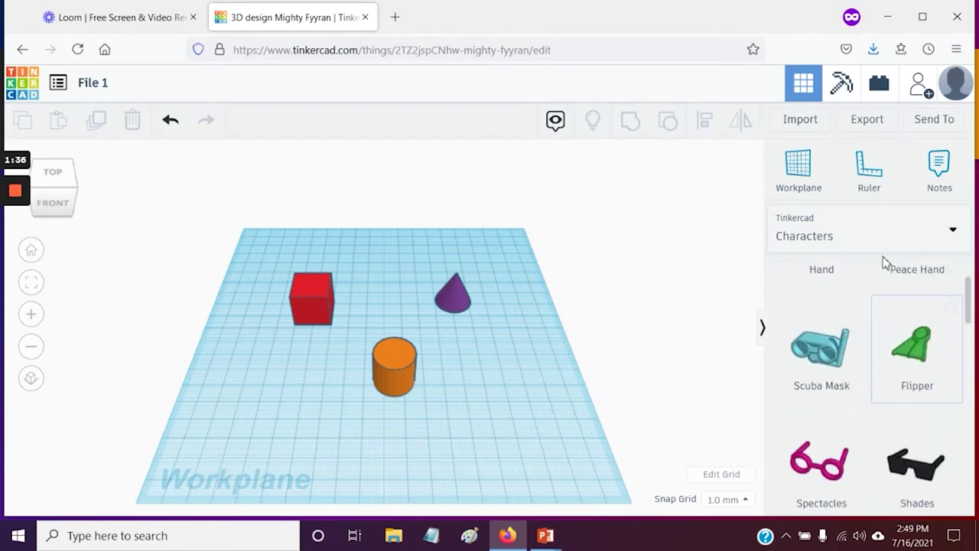
click(886, 239)
click(838, 293)
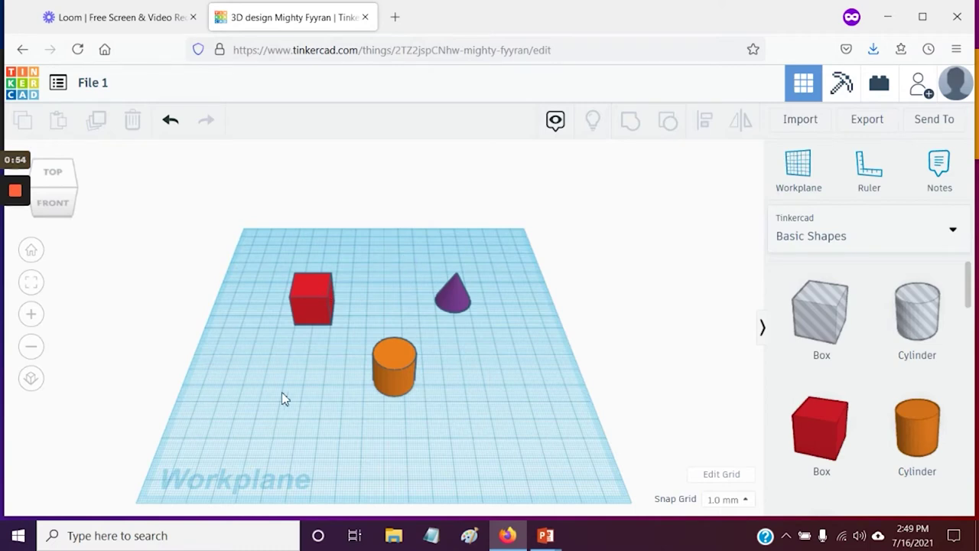
- Look over the workplane's grid properties, and close them without changes
click(723, 475)
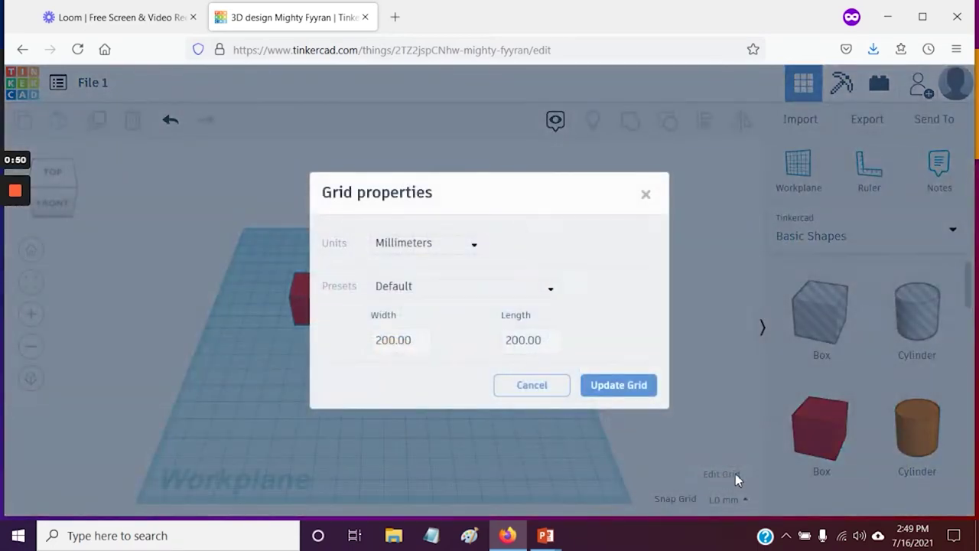
click(646, 196)
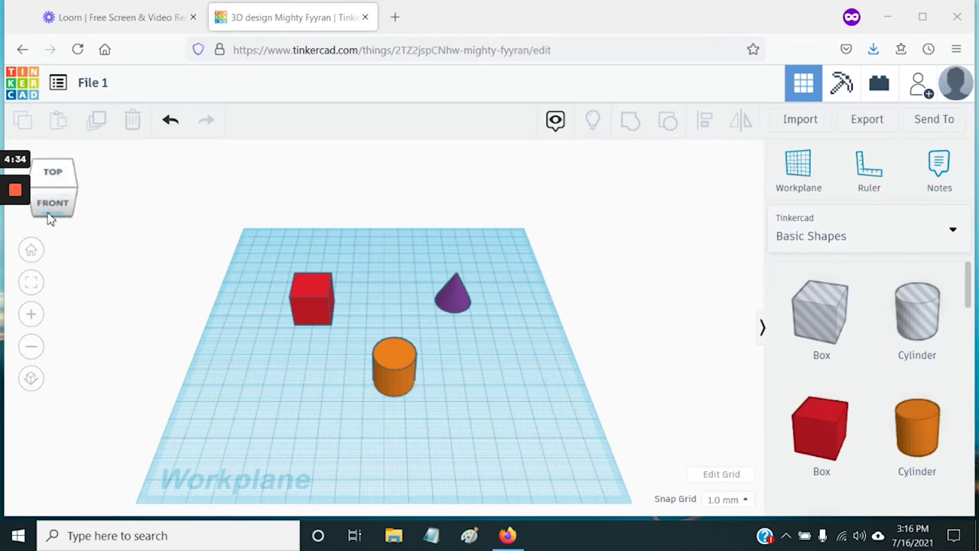
- View the design from the top, the sides and the front, and return to the angled top-front view
click(54, 171)
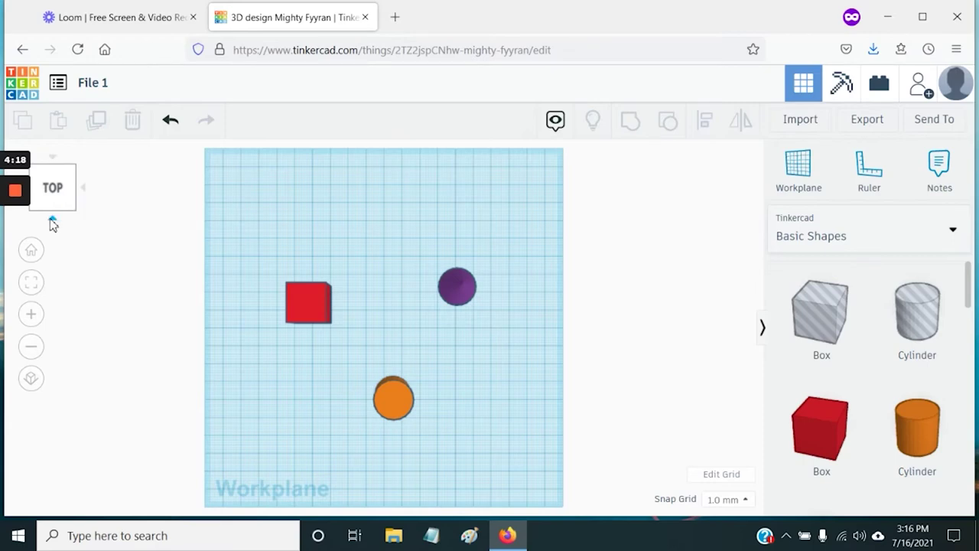
click(84, 193)
click(84, 193)
click(84, 192)
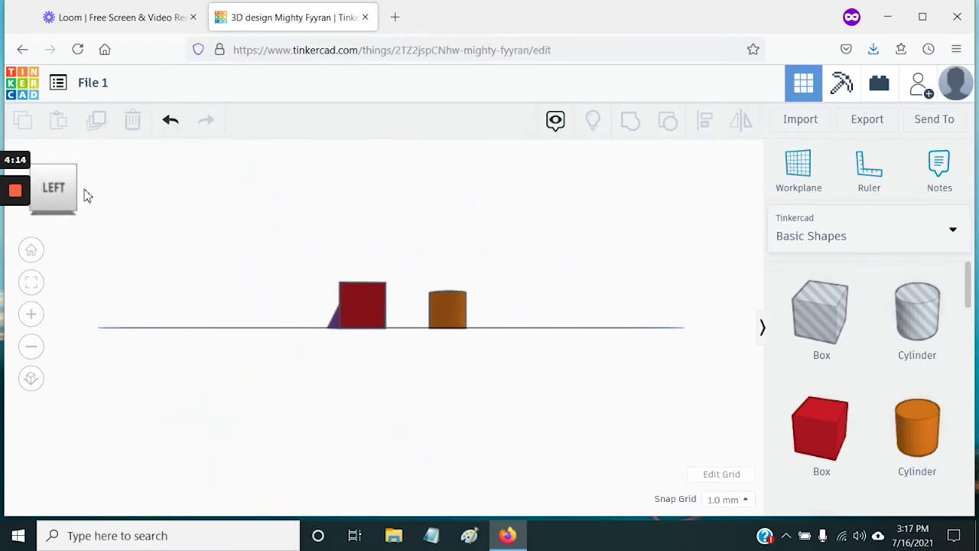
click(82, 190)
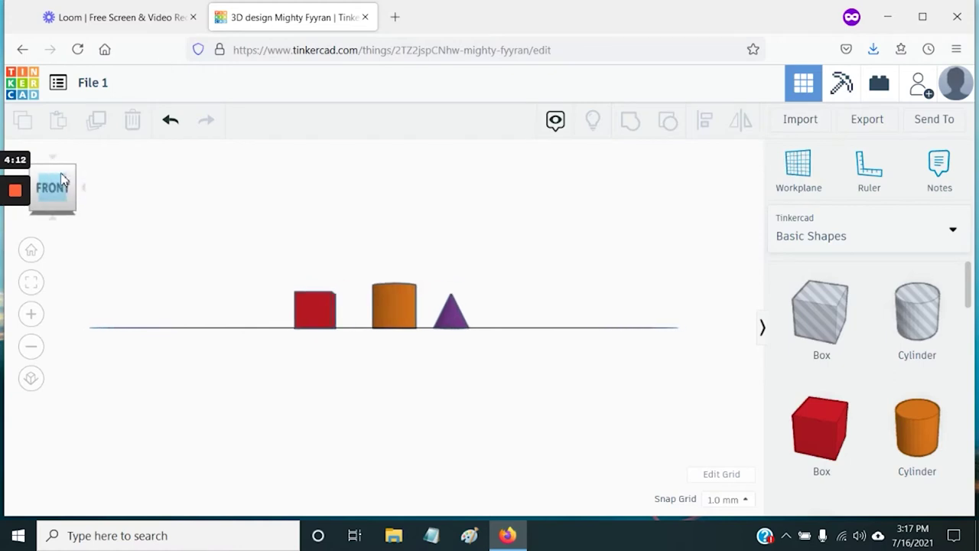
click(63, 170)
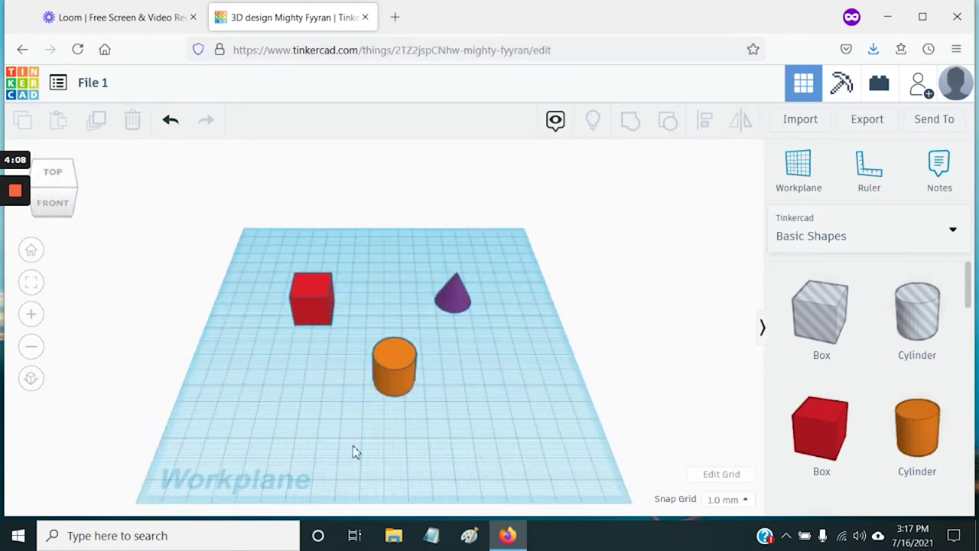
- Look at the shapes from the angled side and corner views all around, and reset to the home view
click(75, 175)
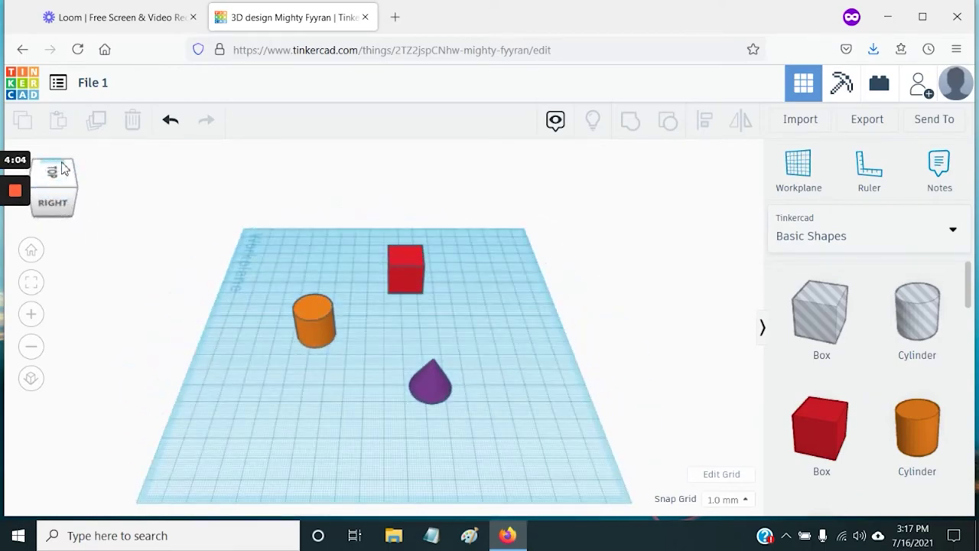
click(67, 167)
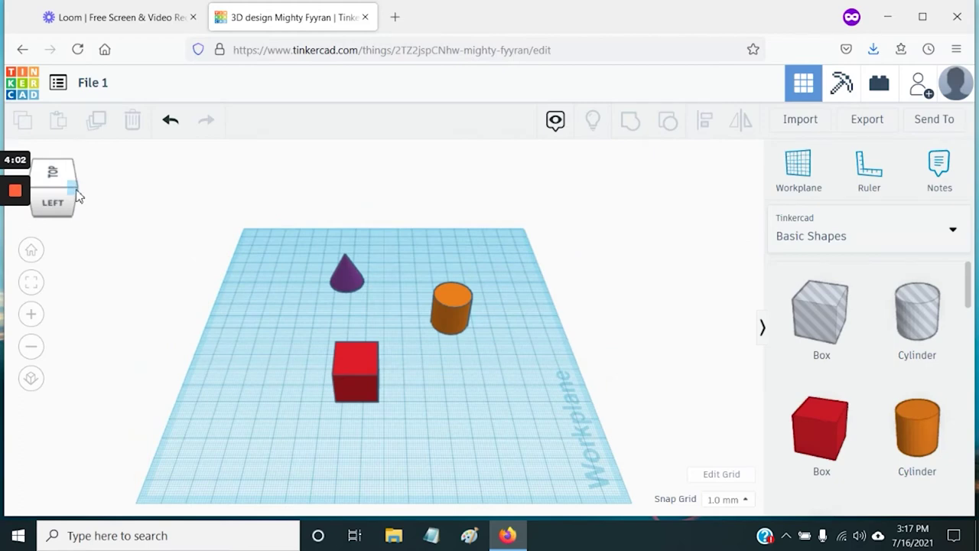
click(76, 191)
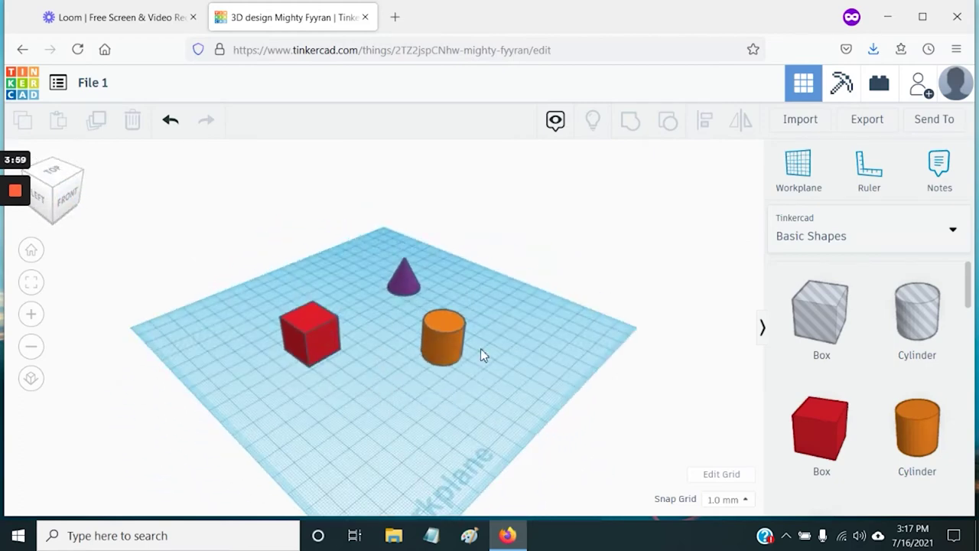
click(85, 176)
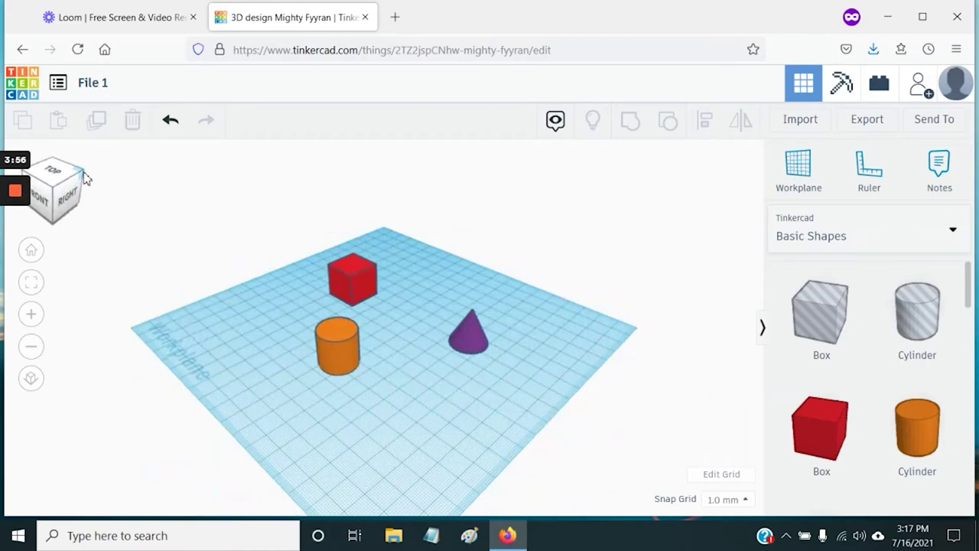
click(85, 177)
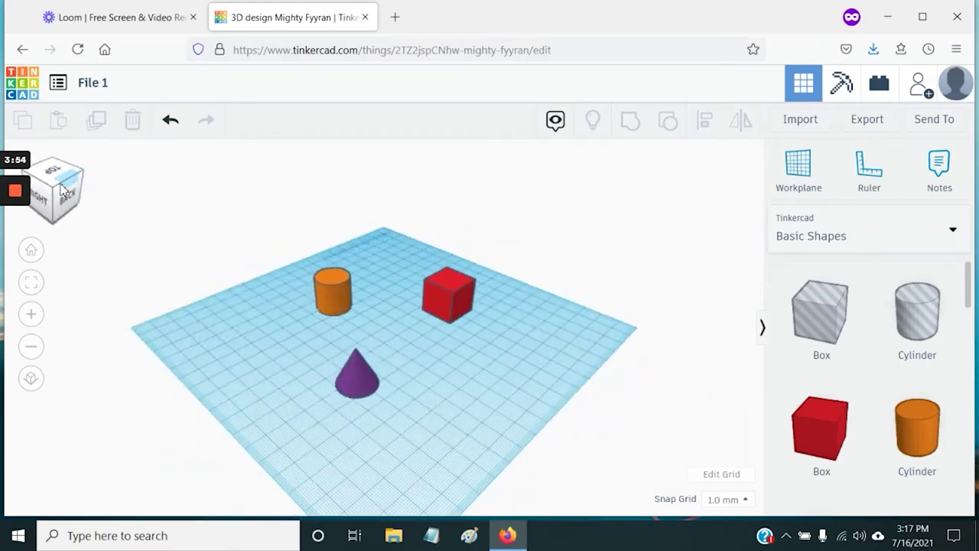
click(84, 182)
mouse_move(88, 187)
mouse_down()
mouse_move(81, 179)
mouse_move(81, 197)
mouse_move(110, 184)
mouse_move(87, 191)
mouse_up()
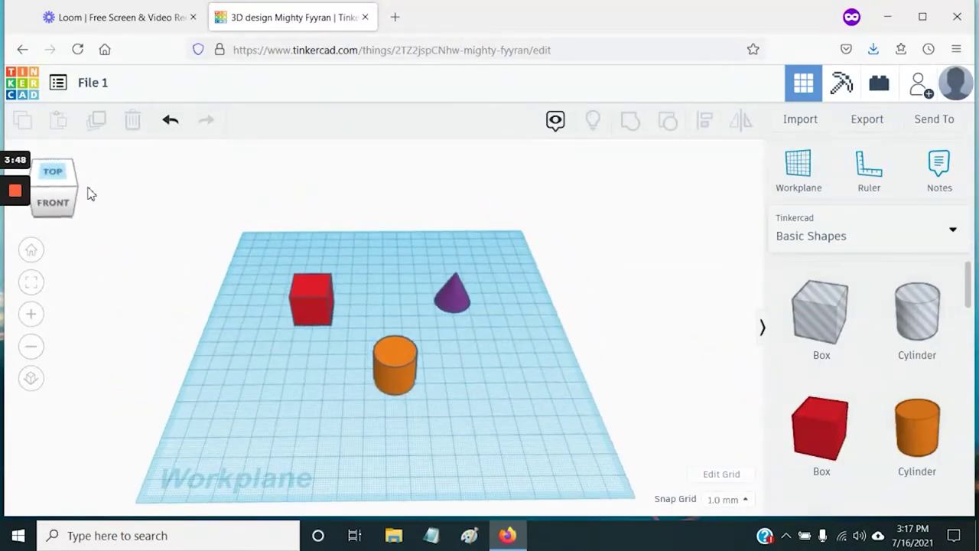
click(36, 260)
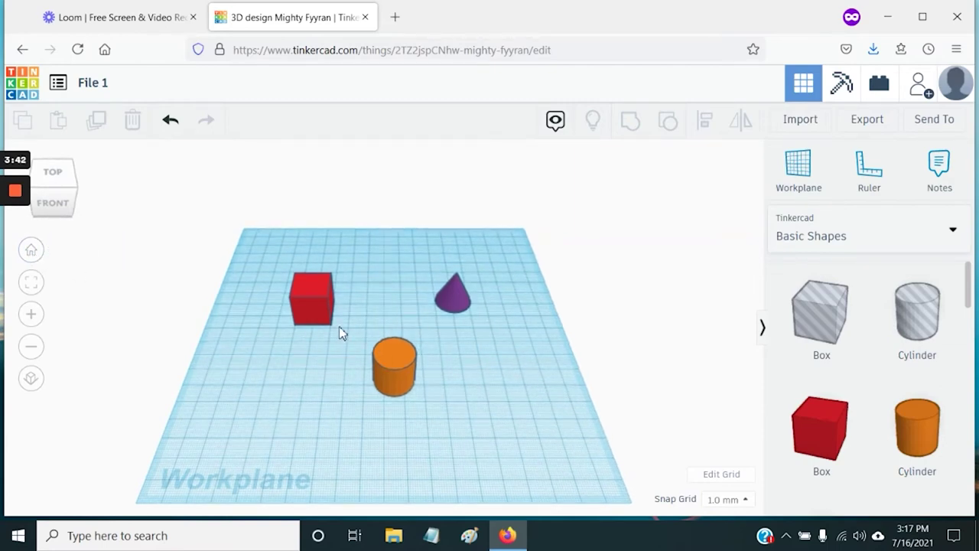
- Select the red box, fit it in the view, and try zooming in and out on it
click(329, 287)
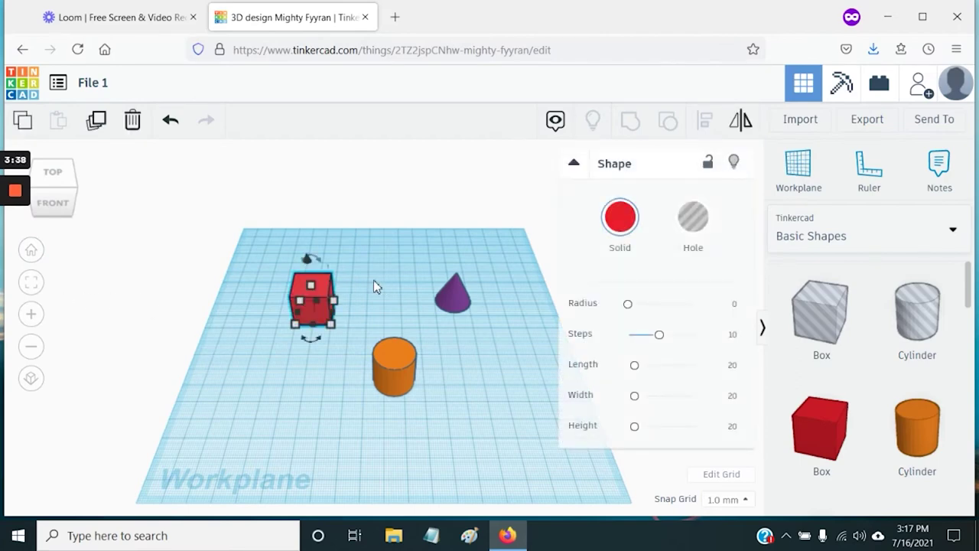
click(35, 284)
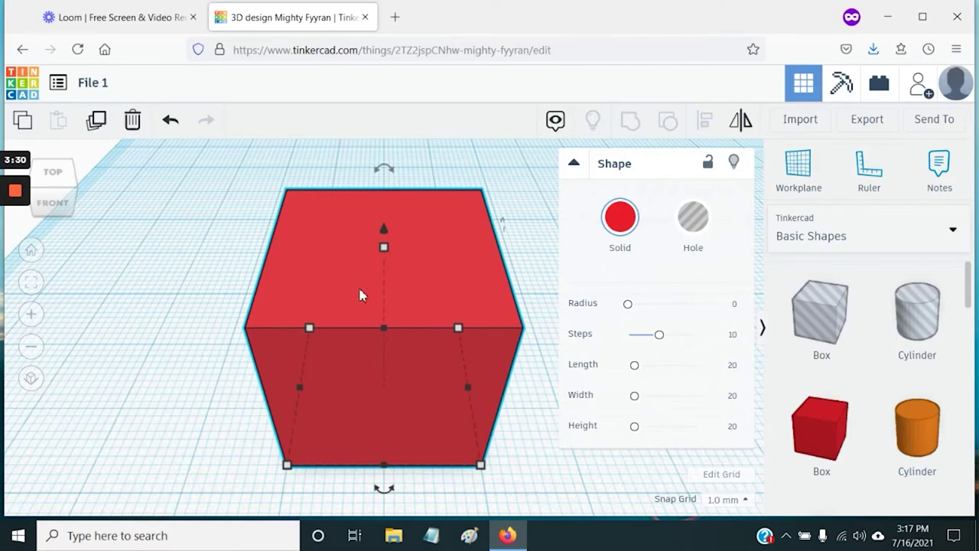
click(34, 315)
click(32, 315)
click(34, 347)
click(32, 348)
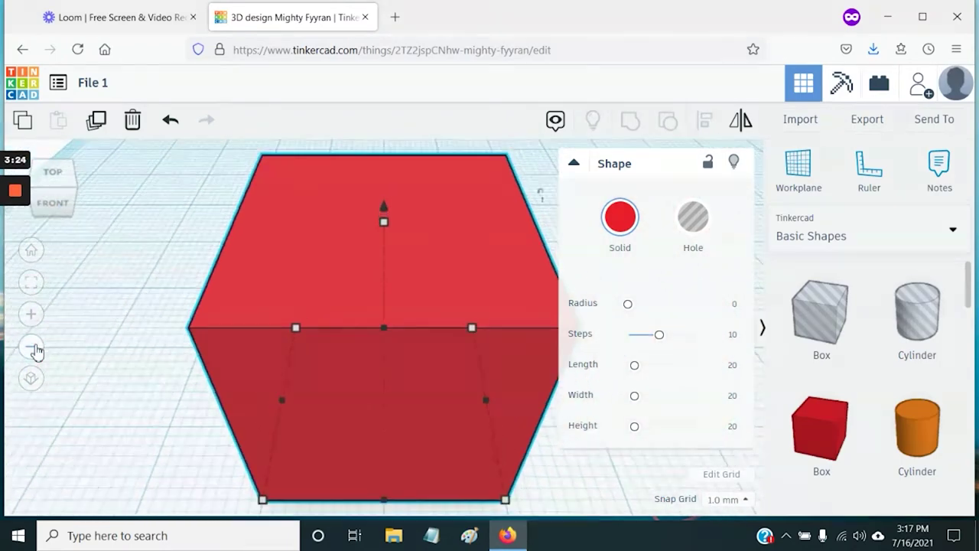
click(32, 348)
click(32, 348)
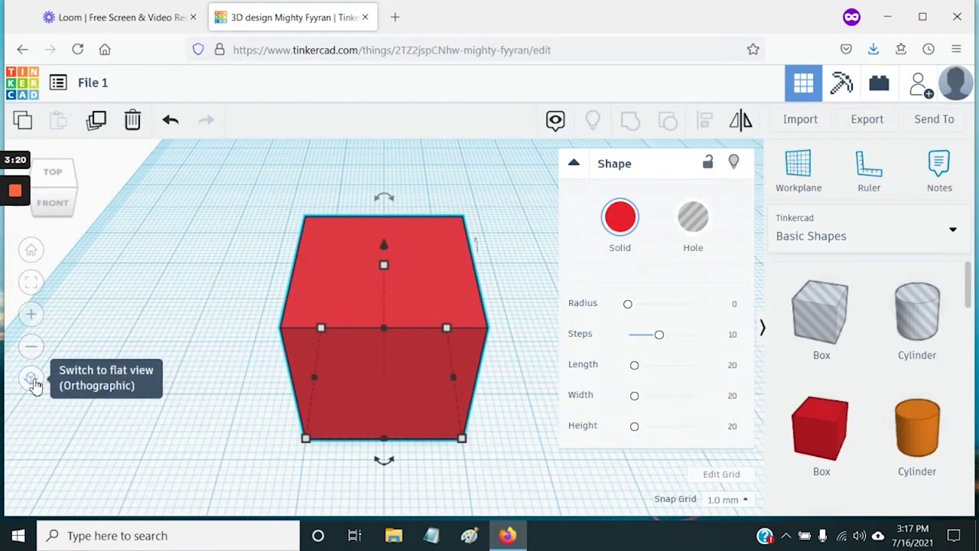
- Switch to the flat orthographic view and orbit around the red box to see it from a lower angle
click(31, 380)
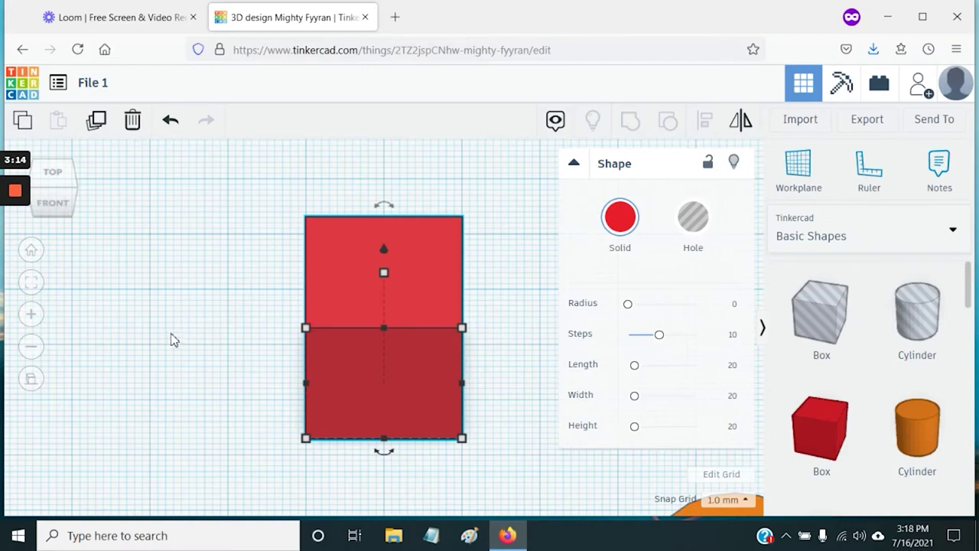
scroll(258, 319, down, 3)
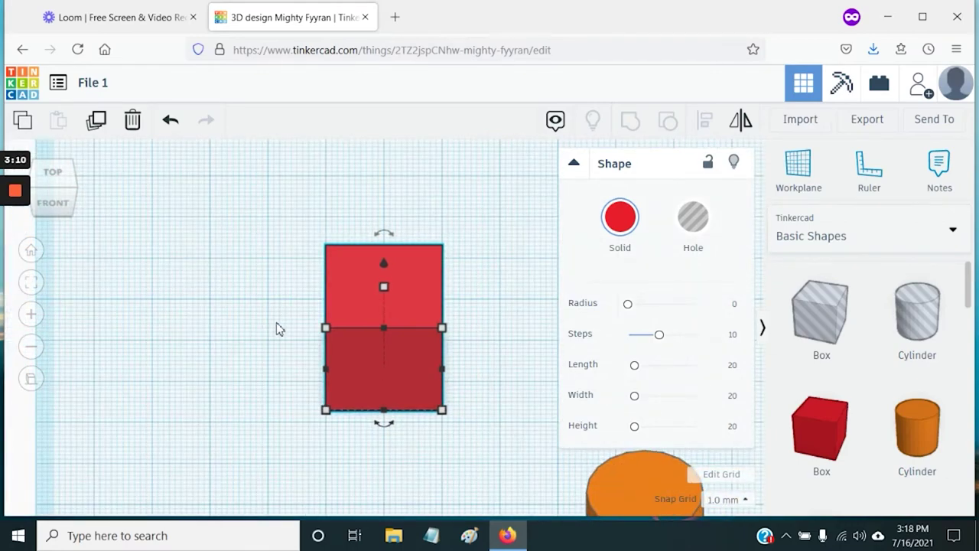
right_drag(291, 313, 342, 319)
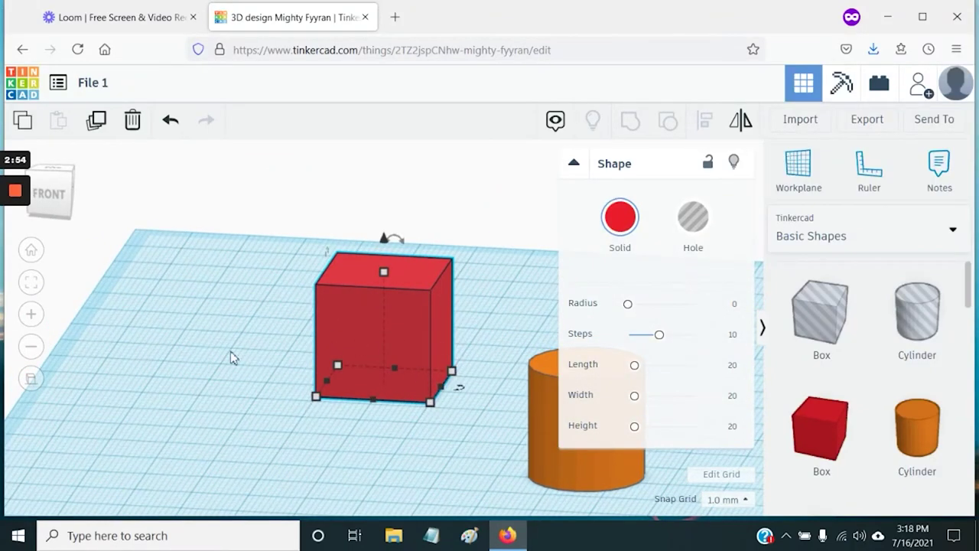
- Switch back to the perspective view and orbit around the red box to compare its angles
click(32, 380)
click(331, 378)
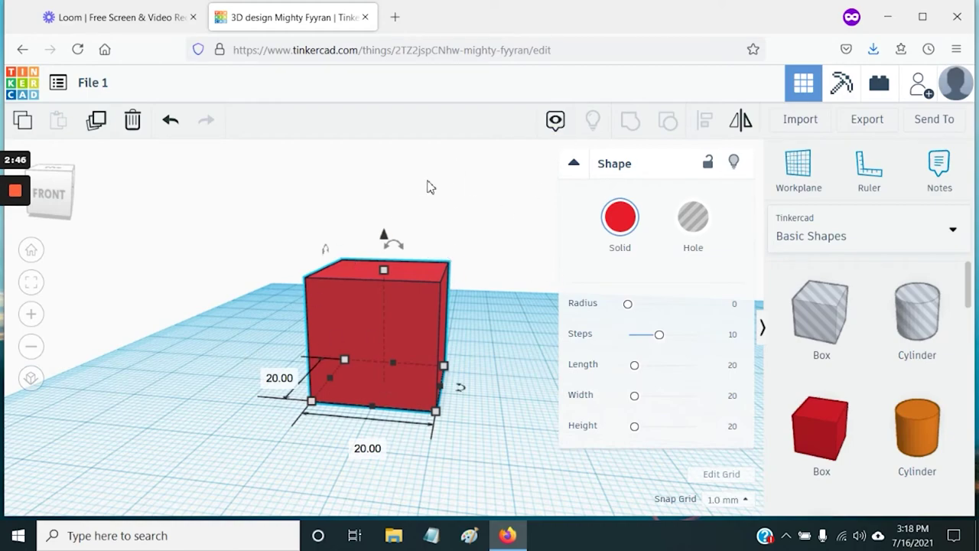
right_drag(216, 352, 176, 380)
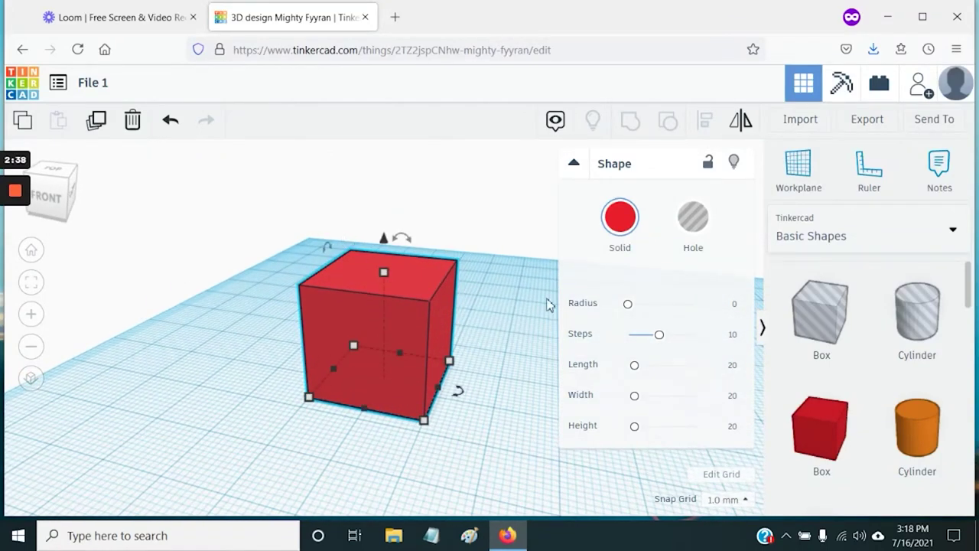
click(506, 204)
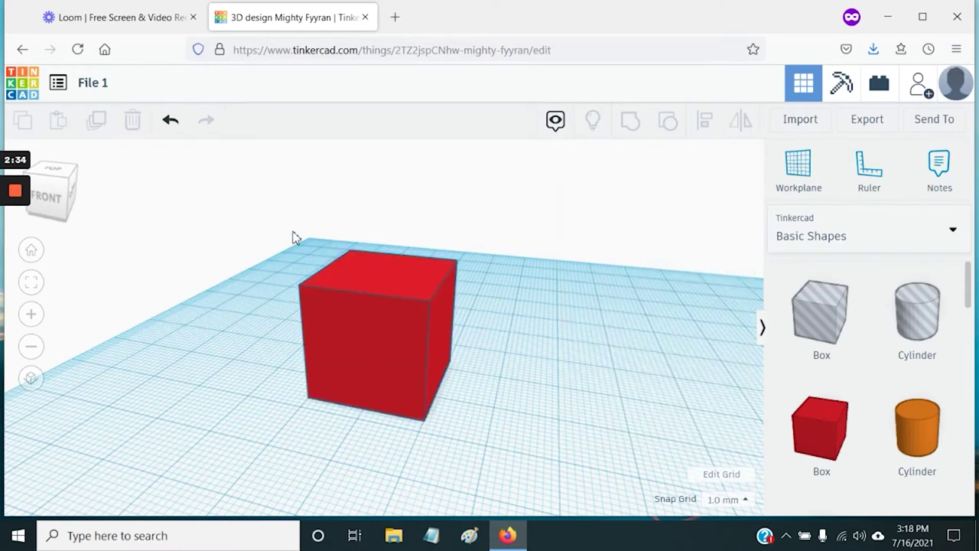
right_drag(272, 229, 322, 293)
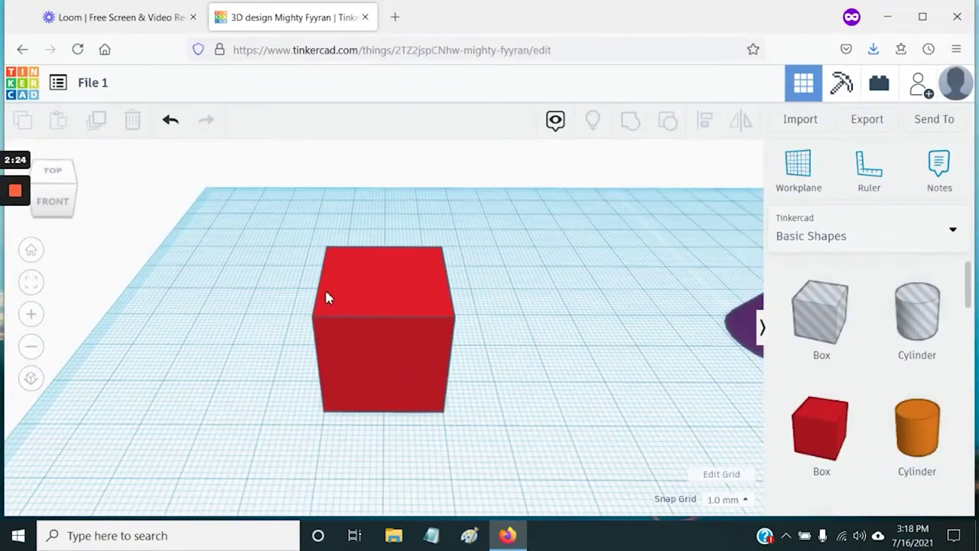
- Zoom out to see all the shapes and zoom in and out on the red box
scroll(417, 330, down, 5)
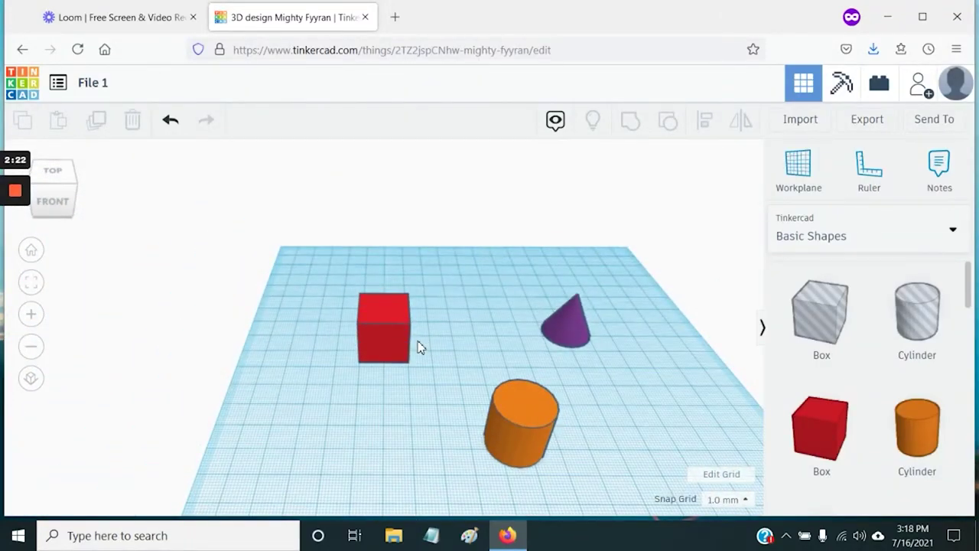
scroll(418, 347, up, 10)
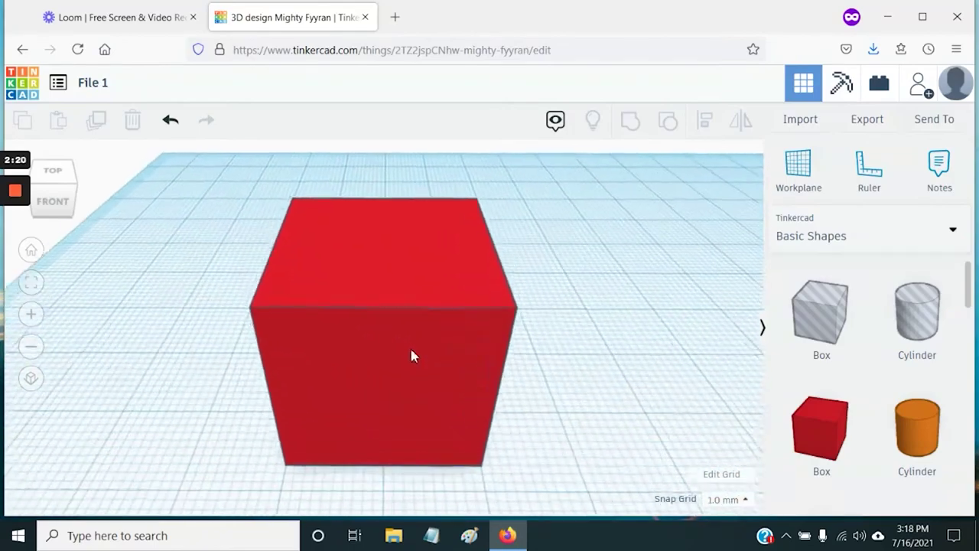
scroll(411, 357, down, 2)
scroll(411, 373, down, 3)
scroll(411, 375, up, 5)
scroll(408, 380, down, 1)
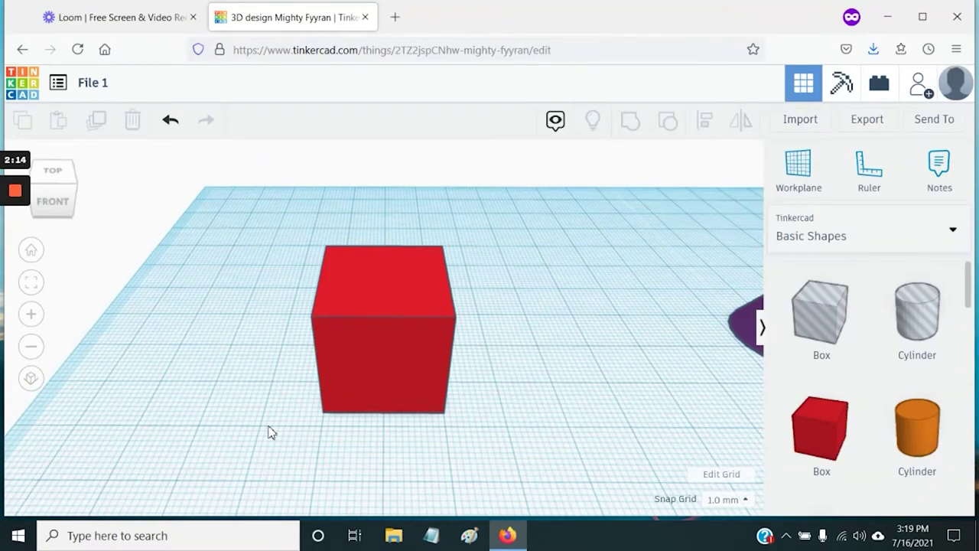
- Orbit and pan around the red box, and reset to the home view
right_drag(231, 414, 582, 409)
right_drag(400, 426, 258, 269)
scroll(504, 330, up, 2)
right_drag(503, 330, 258, 372)
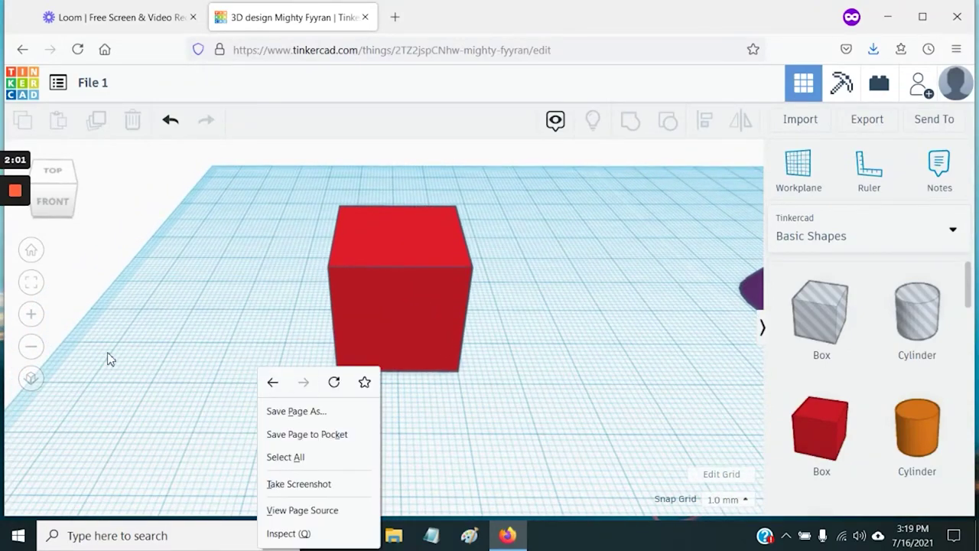
click(34, 253)
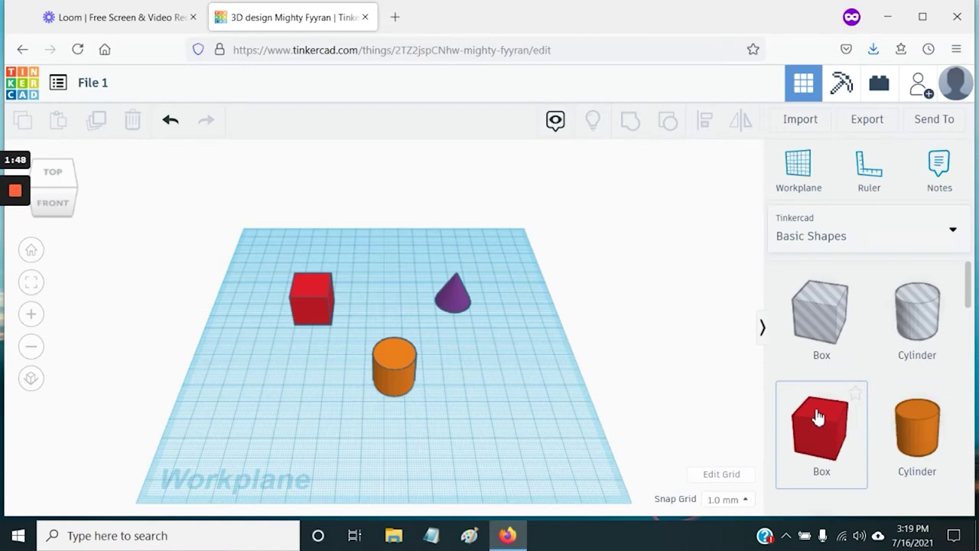
- Add two more solid red boxes near the workplane's right and left edges and a Round Roof in front of the cylinder
drag(819, 417, 504, 358)
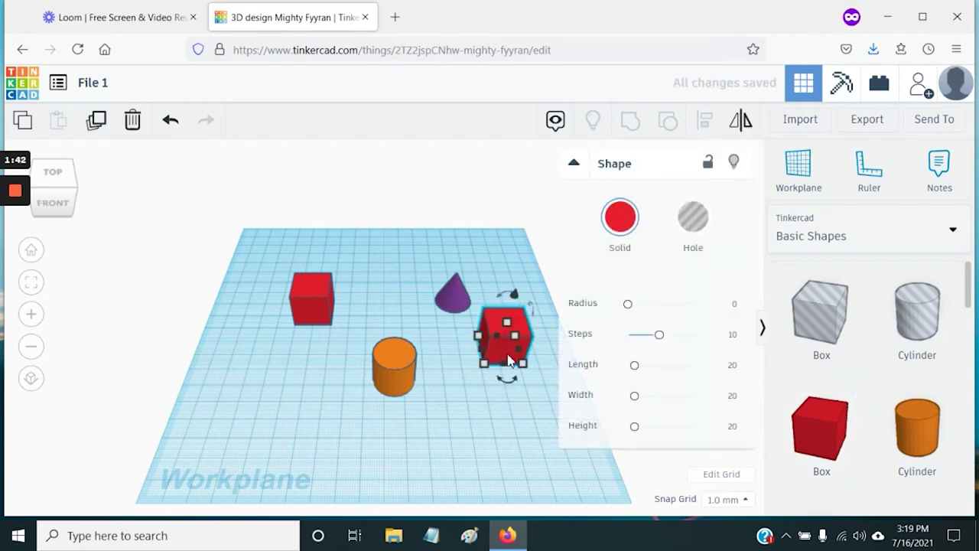
click(822, 417)
drag(821, 420, 242, 380)
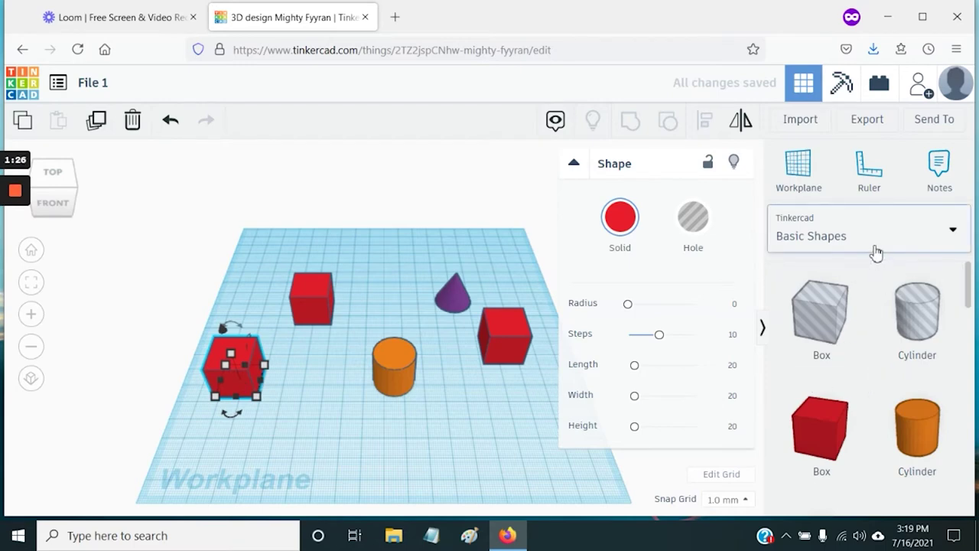
scroll(881, 300, down, 5)
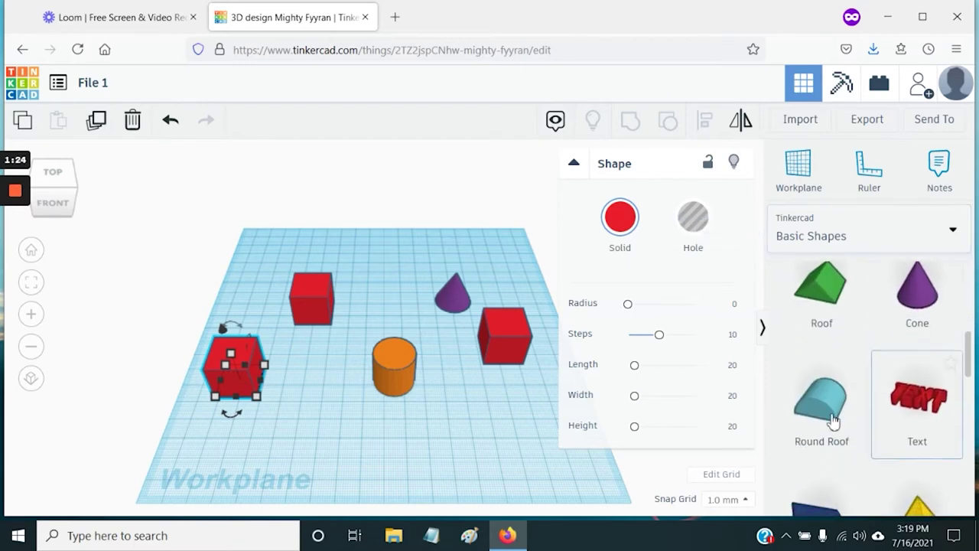
drag(823, 407, 472, 429)
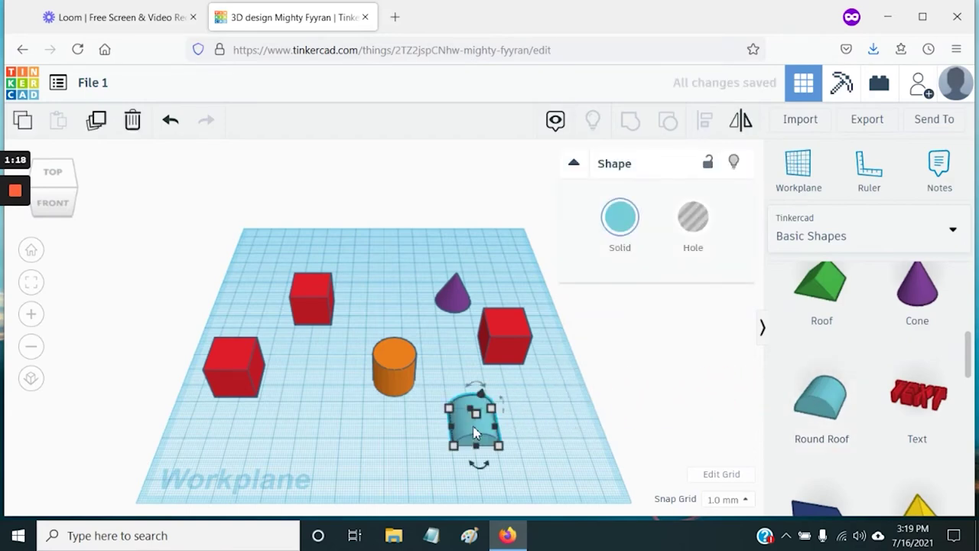
- Add an Astrobot from the Characters collection near the front left of the workplane
click(893, 234)
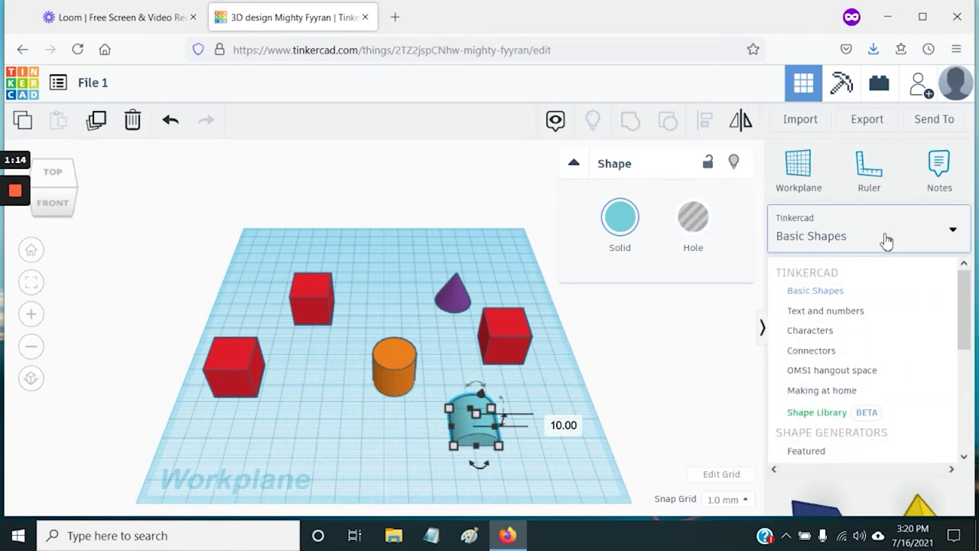
click(820, 334)
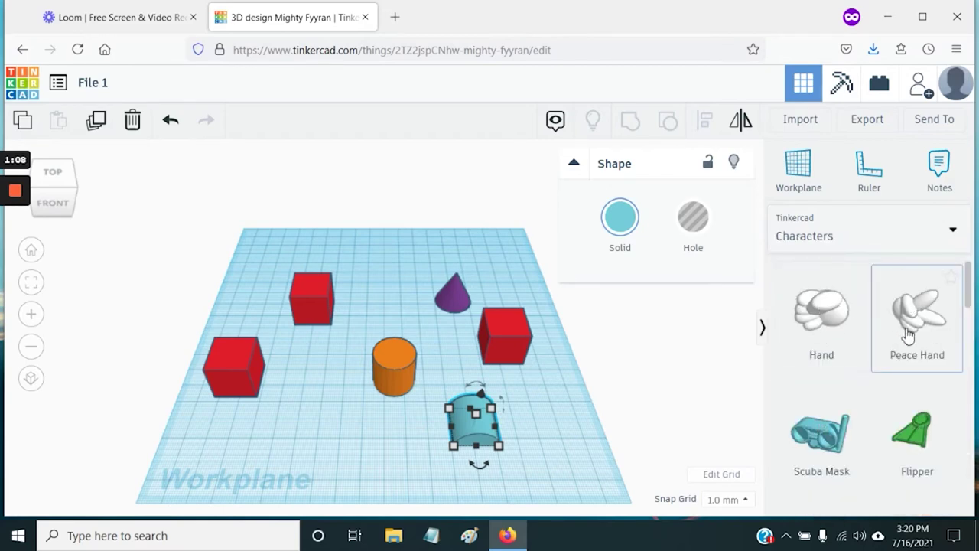
drag(964, 278, 966, 380)
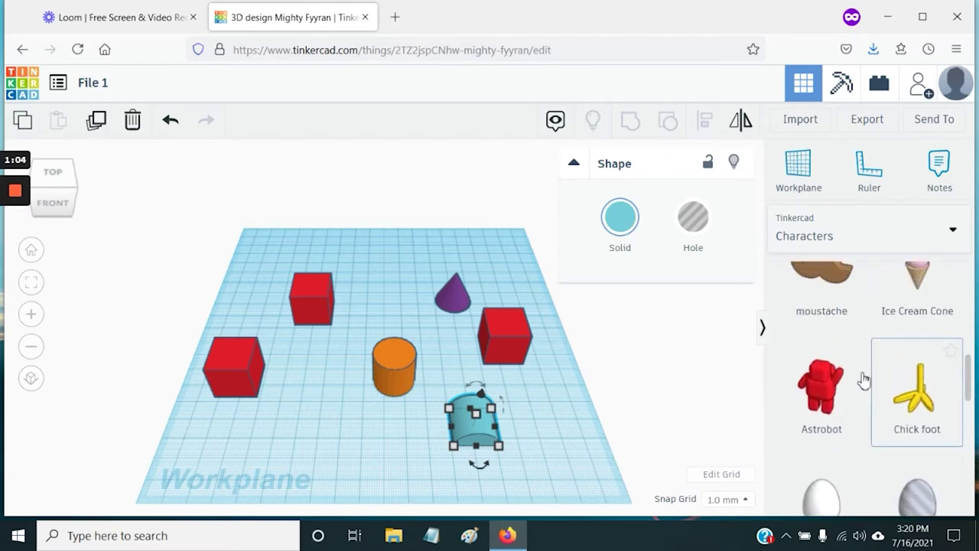
click(815, 392)
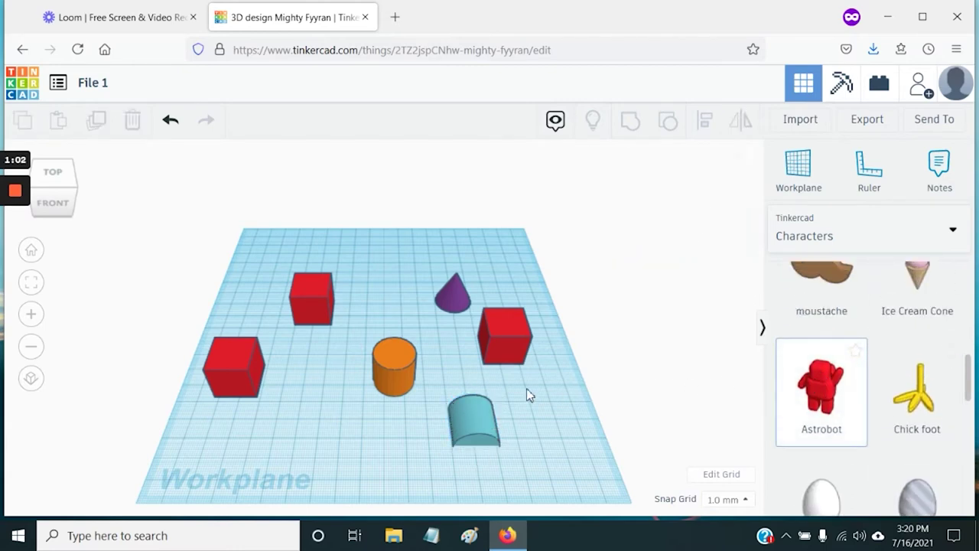
click(328, 435)
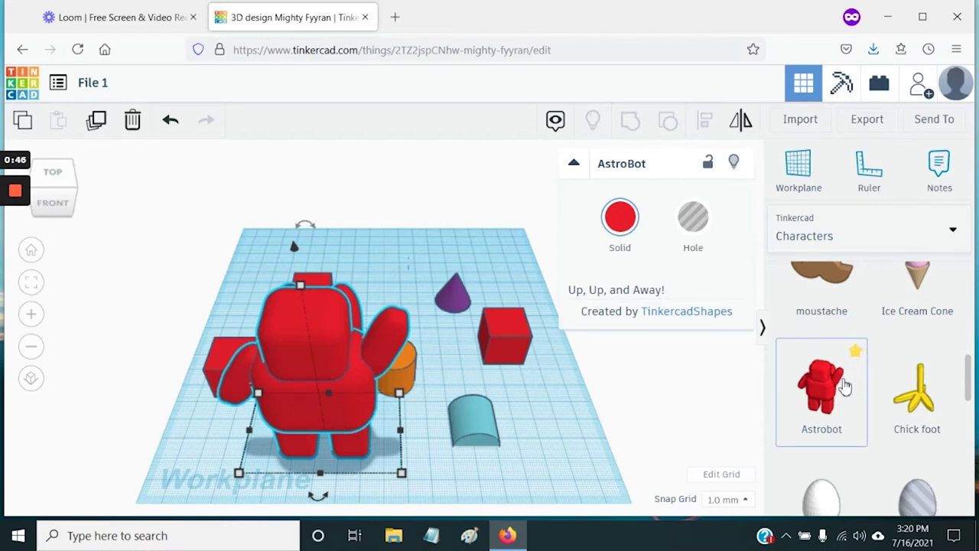
- Look through the available shape collections and open Favorites
click(861, 237)
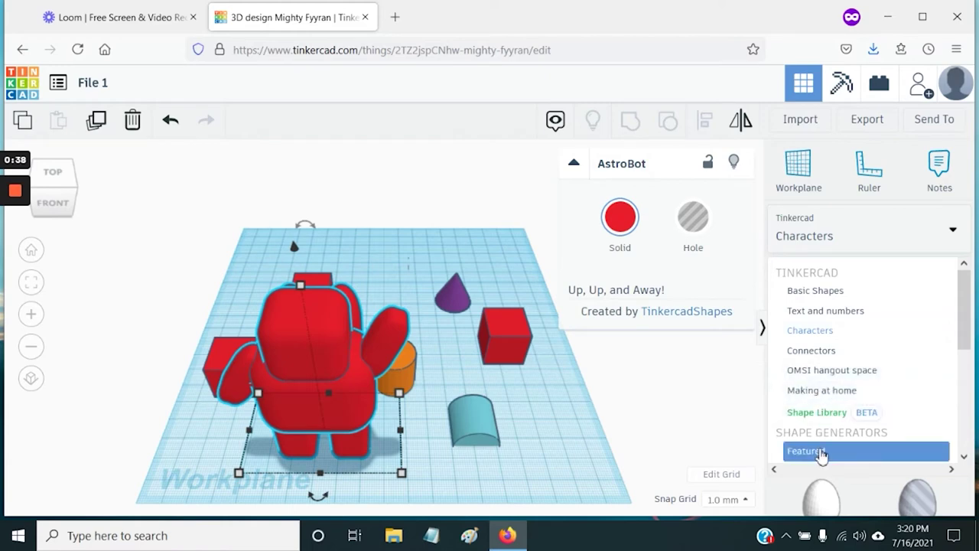
scroll(822, 453, down, 5)
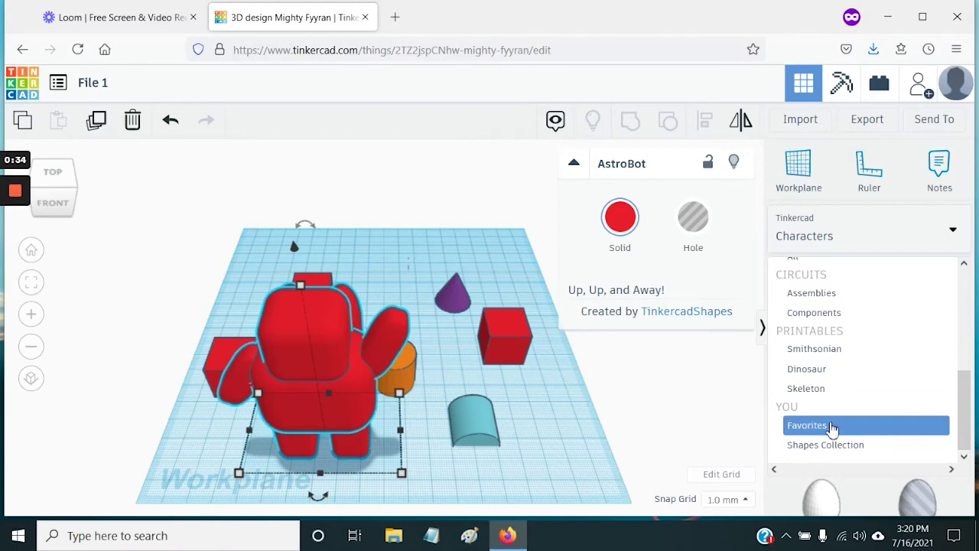
click(832, 429)
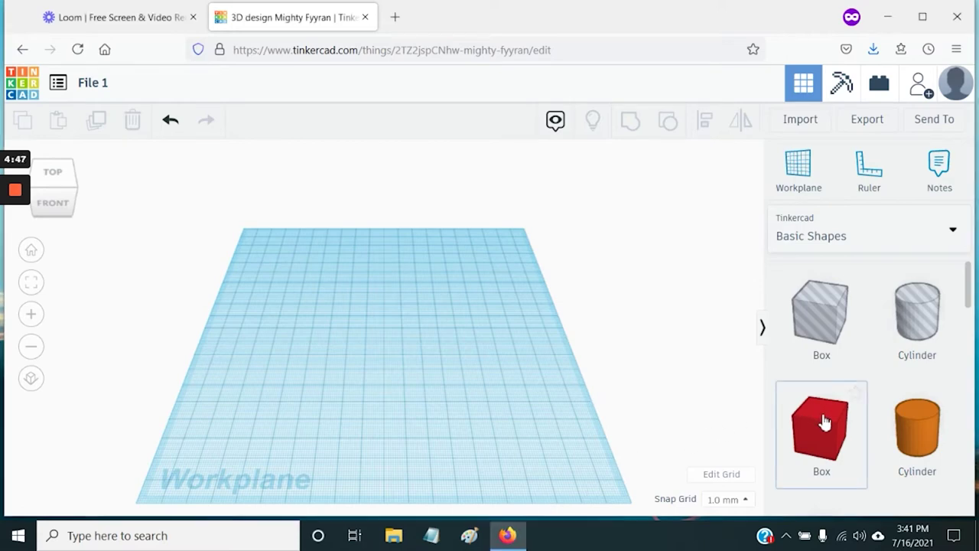
- Place a solid red box on the workplane and move it about 14 mm right and 43 mm toward the front
drag(801, 413, 376, 343)
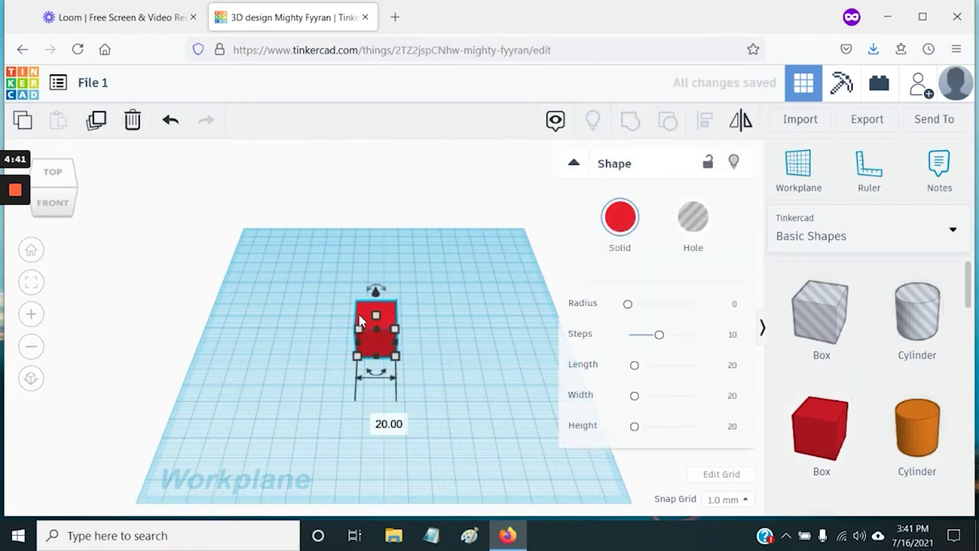
drag(362, 309, 389, 374)
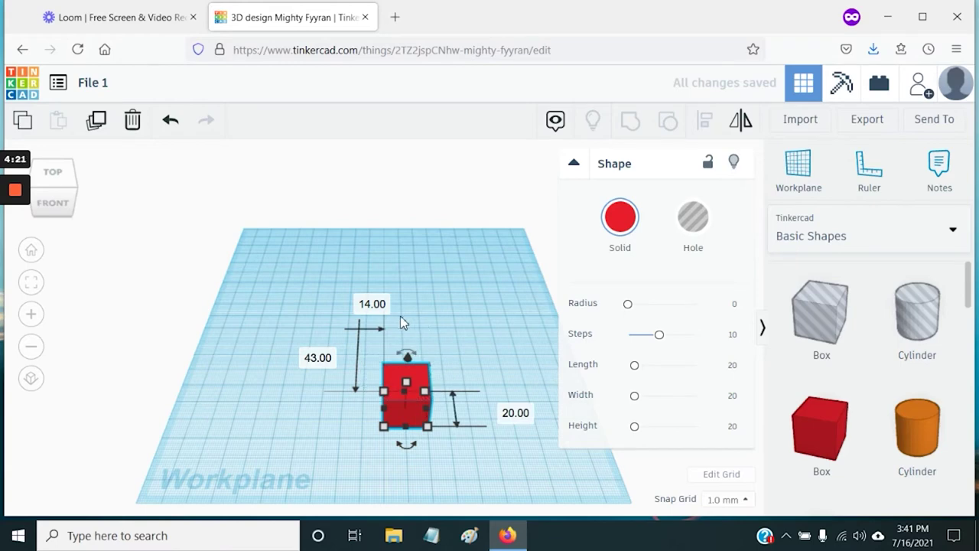
- Raise the red box above the workplane and deselect it
click(411, 358)
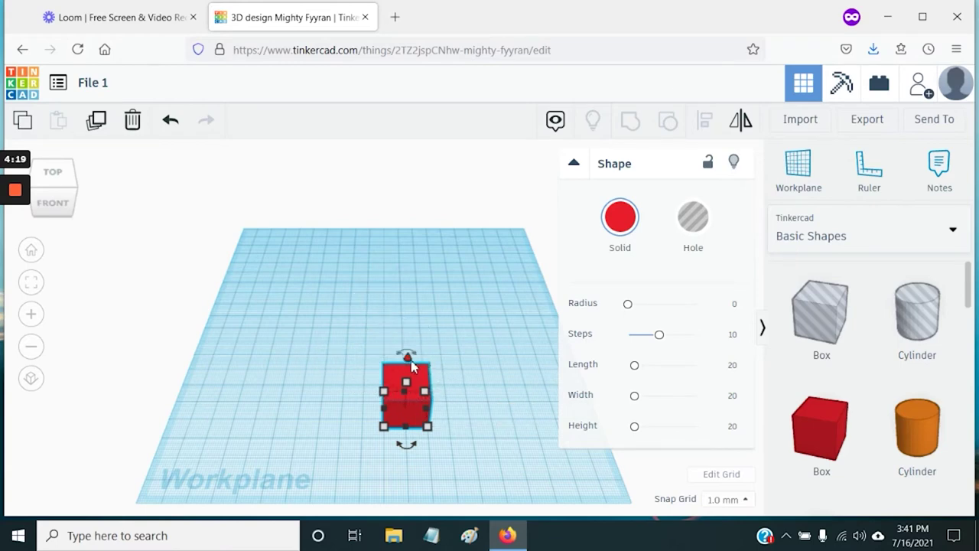
drag(409, 366, 397, 342)
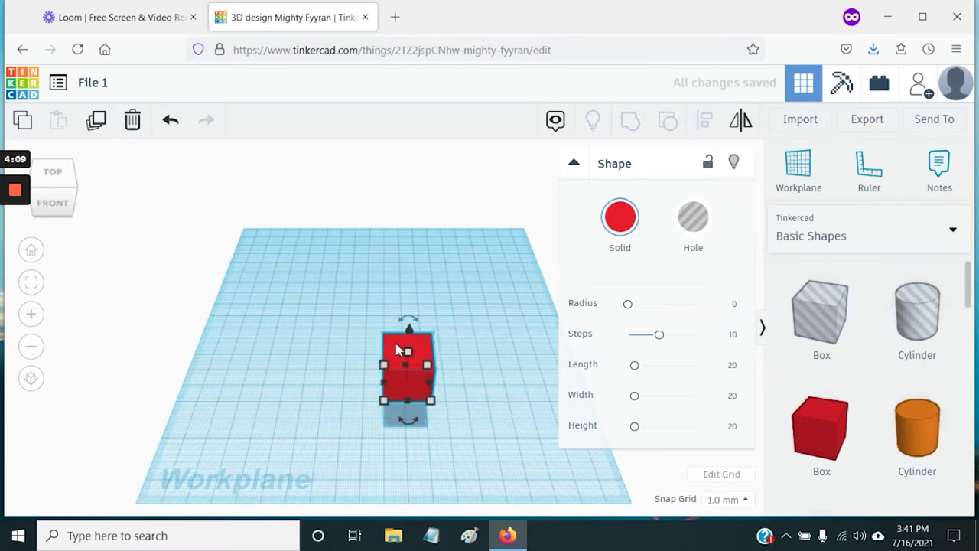
click(464, 356)
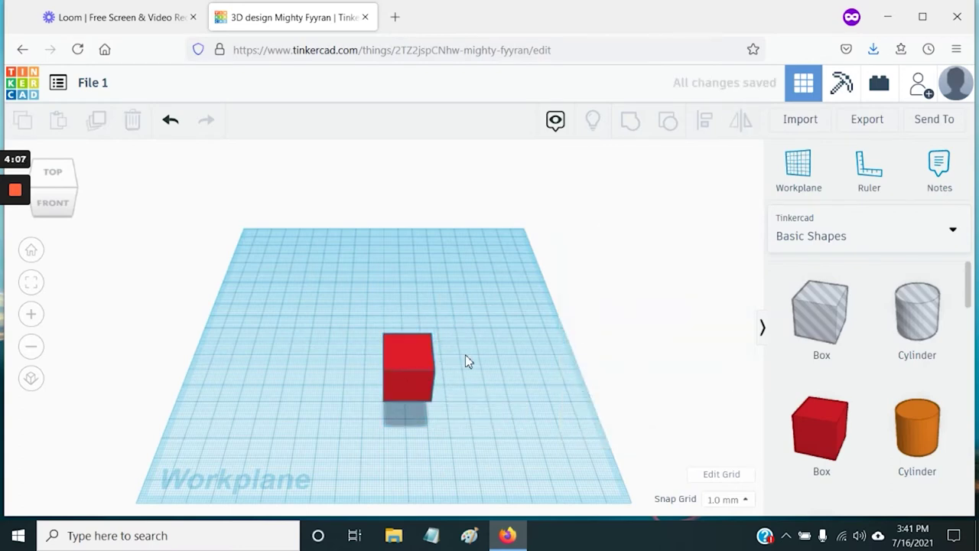
- Select the red box and nudge it left and back to the right in small increments
click(404, 353)
key(Left)
key(Left)
key(Left)
key(Left)
key(Left)
key(Left)
key(Left)
key(Left)
key(Left)
key(Left)
key(Left)
key(Left)
key(Left)
key(Left)
key(Left)
key(Left)
key(Left)
key(Left)
key(Left)
key(Left)
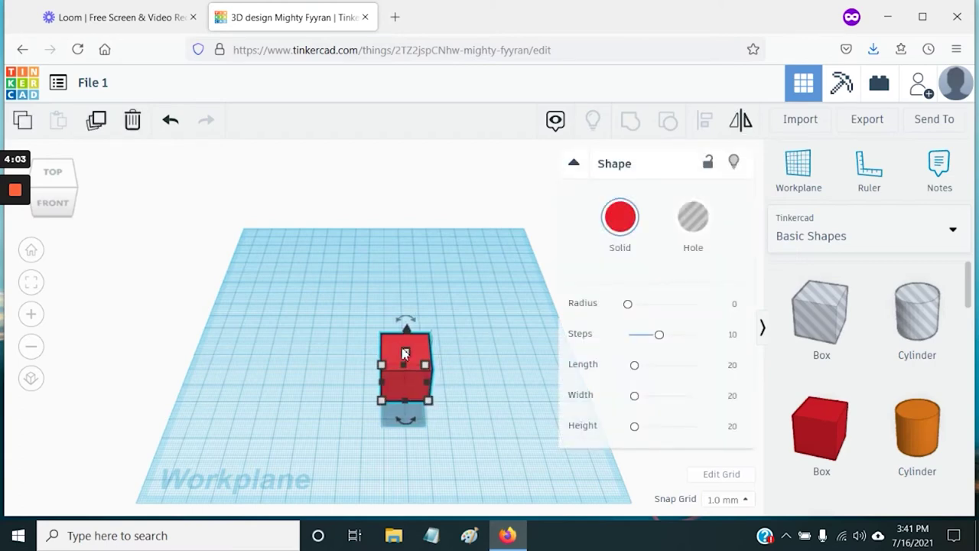
key(Right)
key(Right)
key(Right)
key(Right)
key(Right)
key(Right)
key(Right)
key(Right)
key(Right)
key(Right)
key(Right)
key(Right)
key(Right)
key(Right)
key(Right)
key(Right)
key(Right)
key(Right)
key(Right)
key(Right)
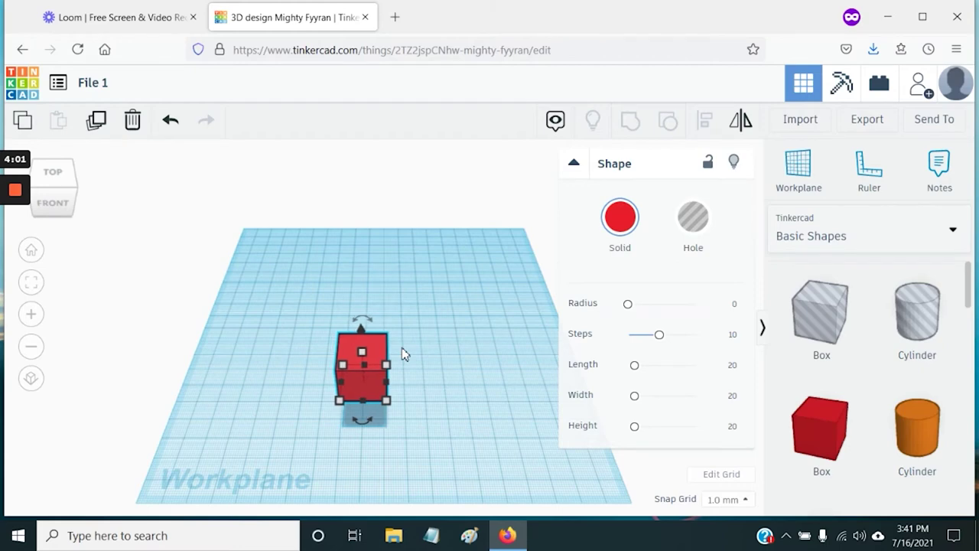
- Nudge the red box toward the back of the workplane and forward again toward the front
key(Up)
key(Up)
key(Up)
key(Up)
key(Up)
key(Up)
key(Up)
key(Up)
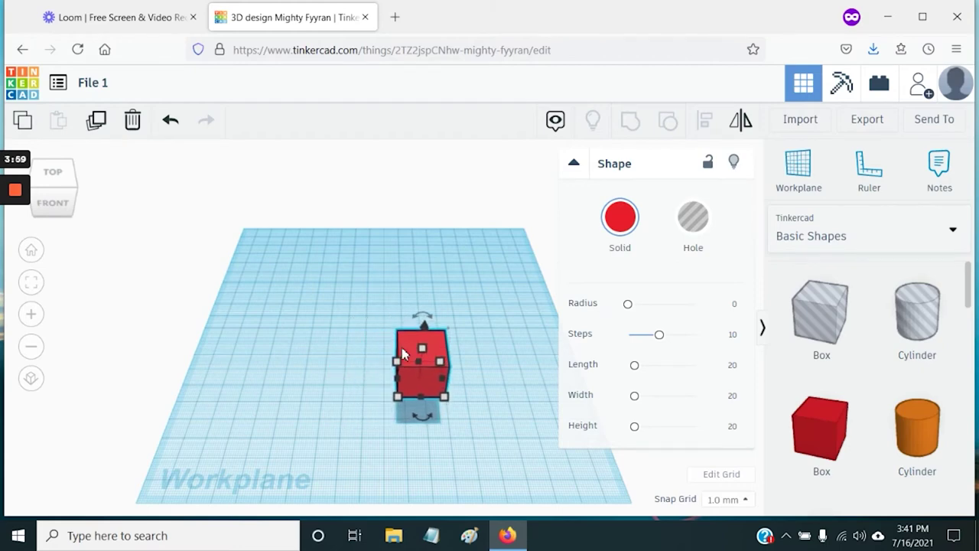
key(Down)
key(Down)
key(Down)
key(Down)
key(Down)
key(Down)
key(Down)
key(Down)
key(Down)
key(Down)
key(Down)
key(Down)
key(Down)
key(Down)
key(Down)
key(Down)
key(Down)
key(Down)
key(Down)
key(Down)
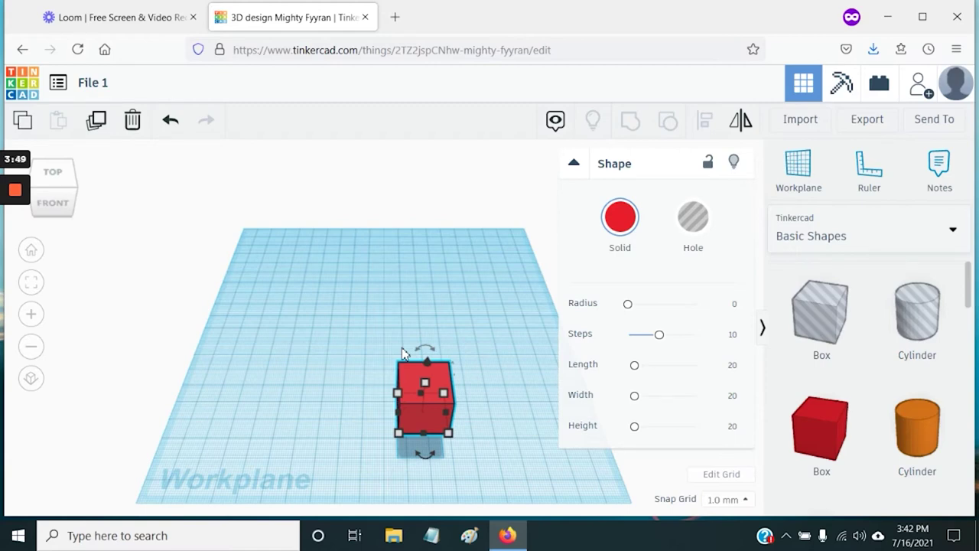
- Raise the red box higher above the workplane in small increments
key(ctrl+Up)
key(ctrl+Up)
key(ctrl+Up)
key(ctrl+Up)
key(ctrl+Up)
key(ctrl+Up)
key(ctrl+Up)
key(ctrl+Up)
key(ctrl+Up)
key(ctrl+Up)
key(ctrl+Up)
key(ctrl+Up)
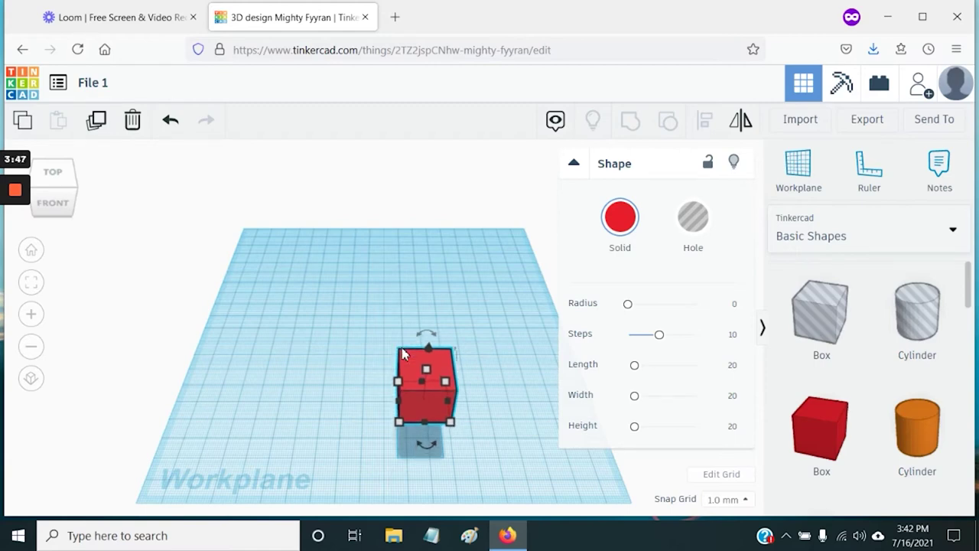
- Lower the red box vertically until it sinks into the workplane
key(Down)
key(Down)
key(Down)
key(Down)
key(Down)
key(Down)
key(Down)
key(Down)
key(Down)
key(Down)
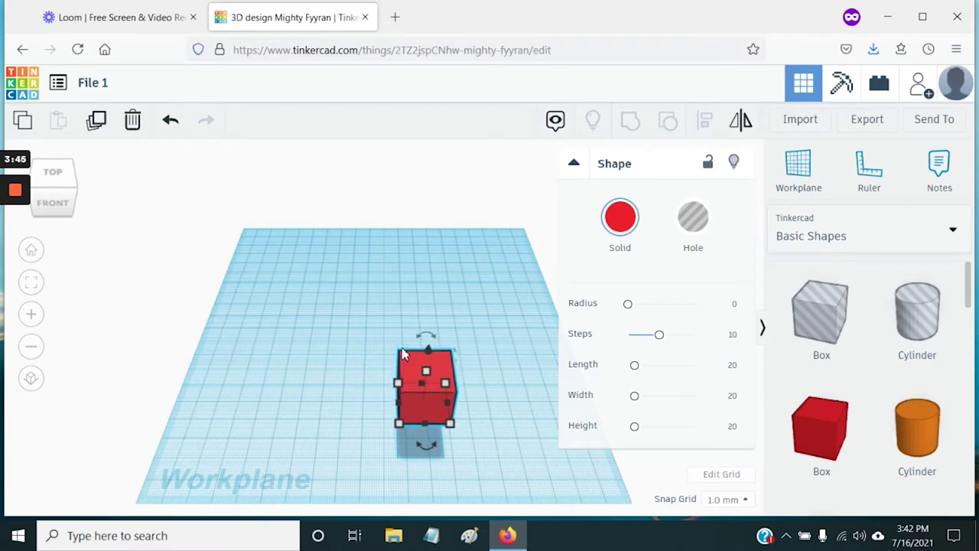
key(Up)
key(Up)
key(Up)
key(Up)
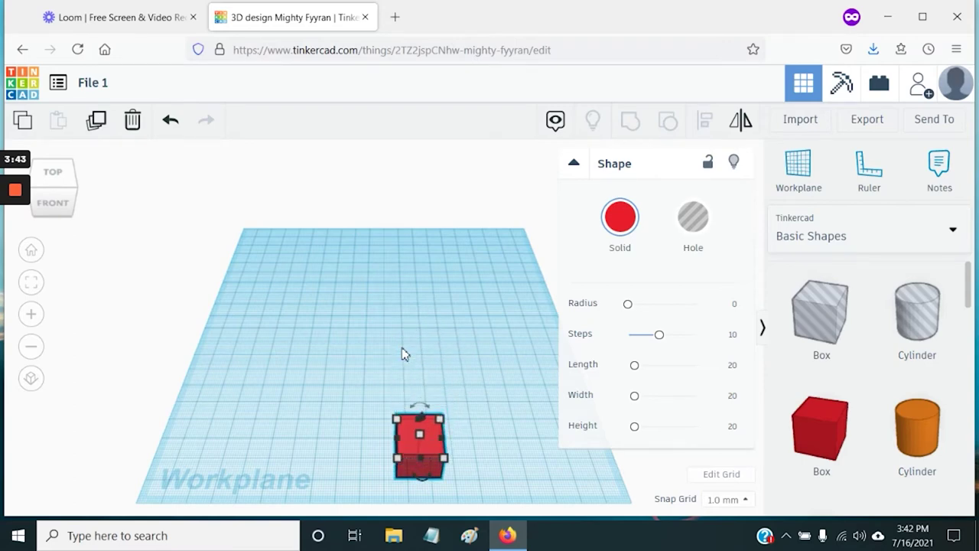
- Raise the red box back above the workplane and nudge it slightly to the left
key(ctrl+Up)
key(ctrl+Up)
key(ctrl+Up)
key(ctrl+Up)
key(ctrl+Up)
key(ctrl+Up)
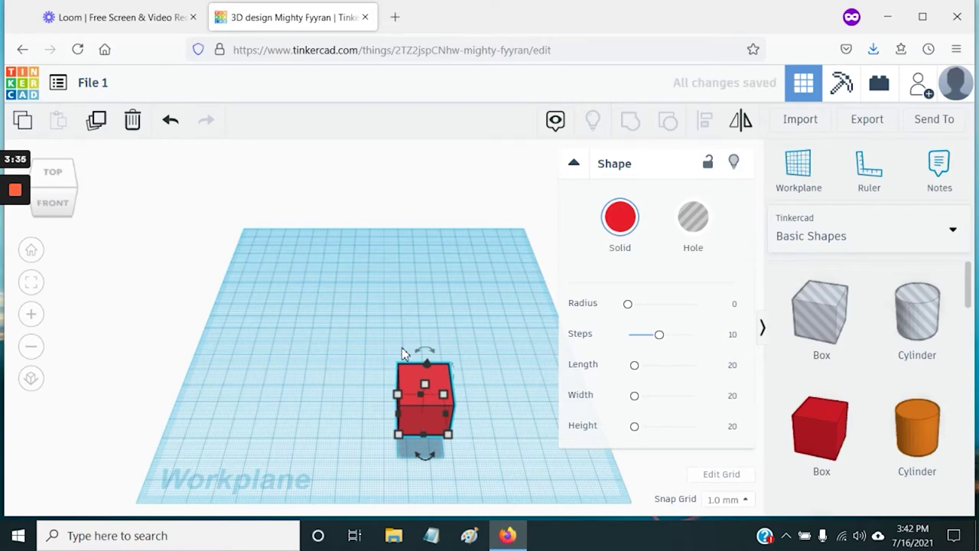
key(Left)
key(Left)
key(Left)
key(Left)
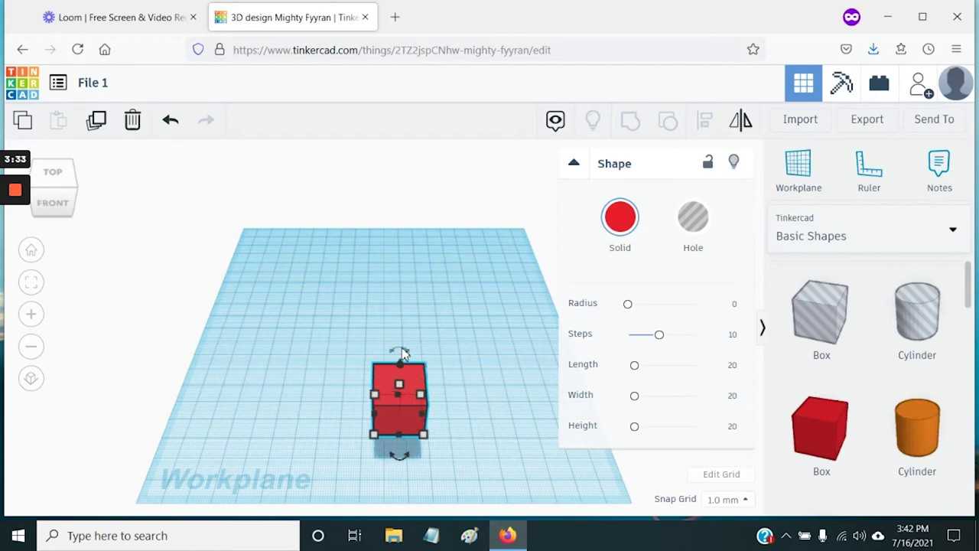
- Nudge the red box slightly to the left and toward the back of the workplane
key(Right)
key(Right)
key(Right)
key(Right)
key(Up)
key(Up)
key(Up)
key(Up)
key(Up)
key(Up)
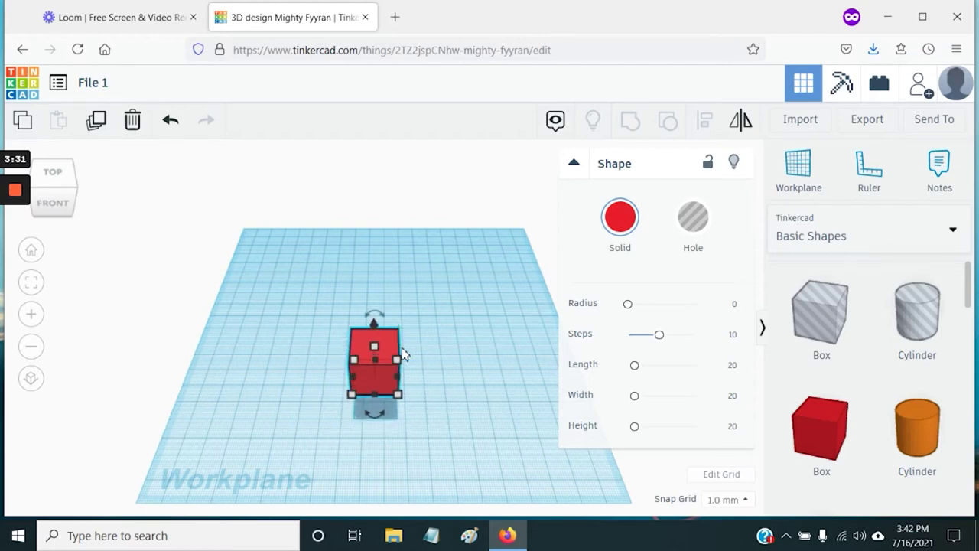
key(Down)
key(Down)
key(Down)
key(Down)
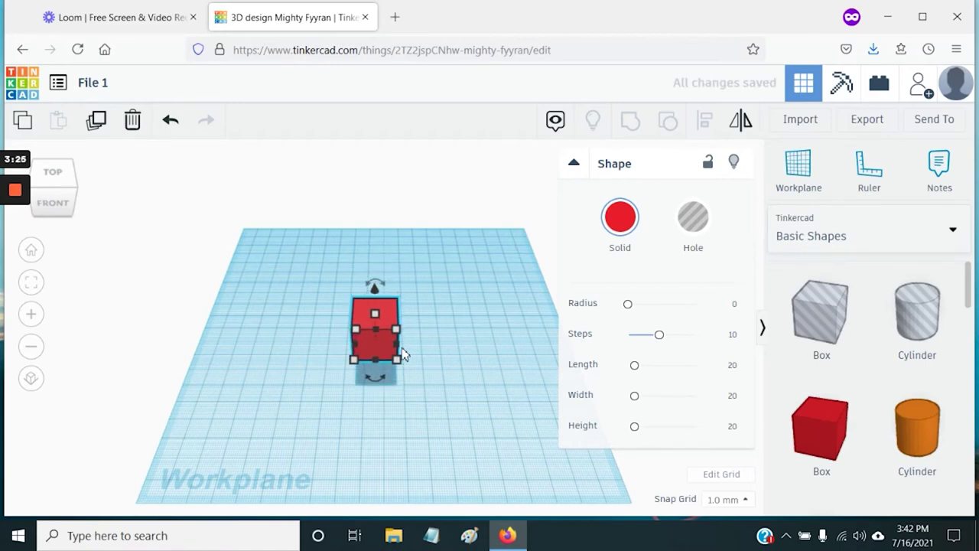
- Raise the red box in small vertical increments, lower it, and raise it back to its starting height
key(ctrl+Up)
key(ctrl+Up)
key(ctrl+Up)
key(ctrl+Up)
key(ctrl+Up)
key(ctrl+Up)
key(ctrl+Up)
key(ctrl+Up)
key(ctrl+Down)
key(ctrl+Down)
key(ctrl+Down)
key(ctrl+Down)
key(ctrl+Down)
key(ctrl+Down)
key(ctrl+Down)
key(ctrl+Down)
key(ctrl+Down)
key(ctrl+Down)
key(ctrl+Down)
key(ctrl+Down)
key(ctrl+Up)
key(ctrl+Up)
key(ctrl+Up)
key(ctrl+Up)
key(ctrl+Up)
key(ctrl+Up)
key(ctrl+Up)
key(ctrl+Up)
key(ctrl+Up)
key(ctrl+Up)
key(ctrl+Up)
key(ctrl+Up)
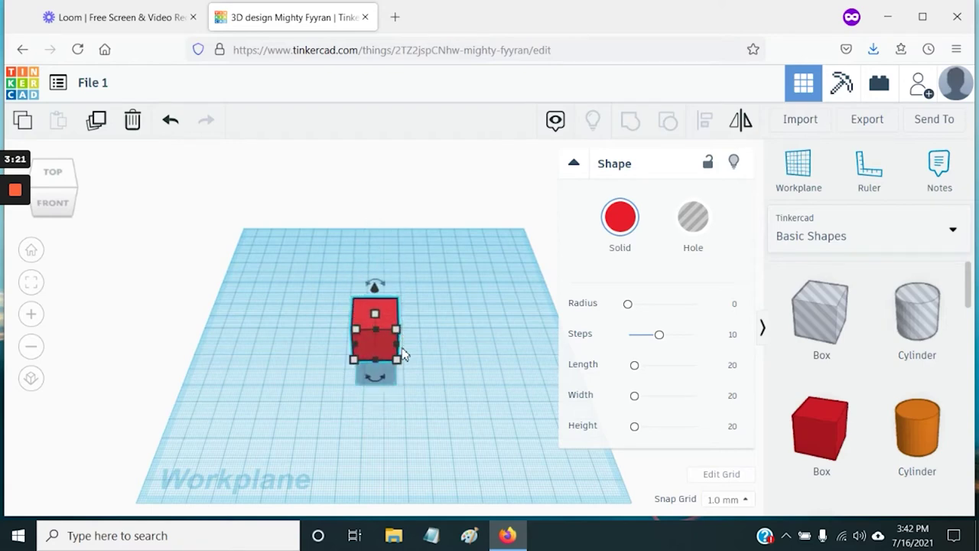
- Drop the red box onto the workplane, then raise it above the surface in small increments and deselect it
key(d)
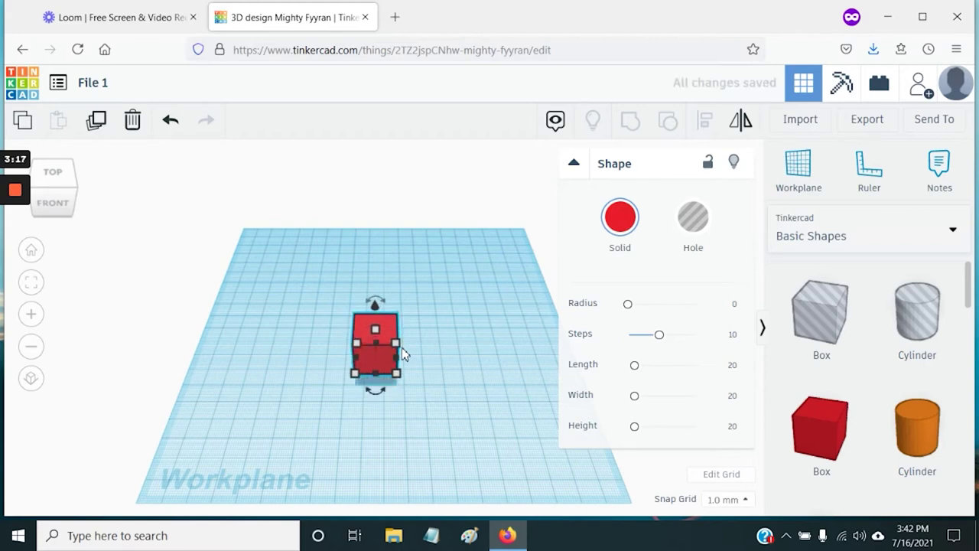
key(ctrl+Up)
key(ctrl+Up)
key(ctrl+Up)
key(ctrl+Up)
key(ctrl+Up)
click(478, 302)
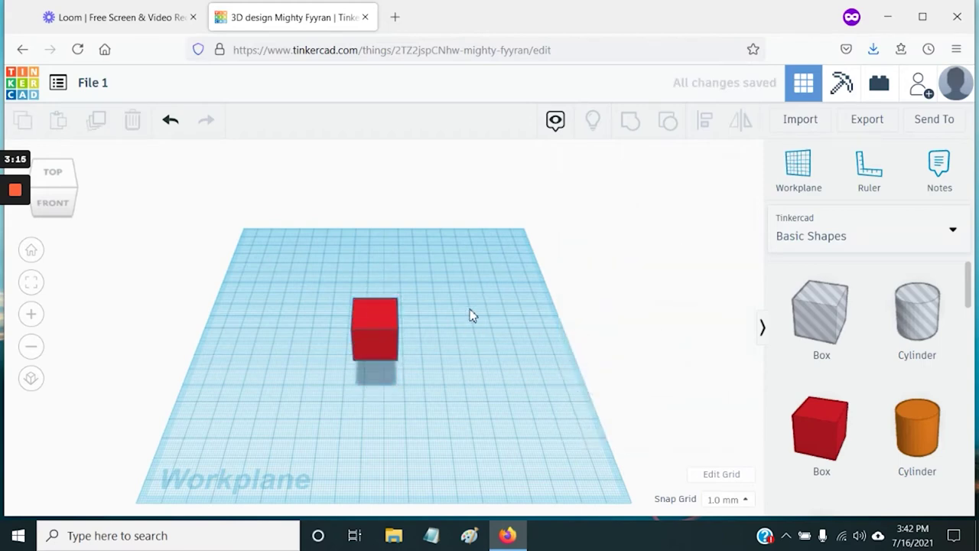
- Move the red box to the front right of the workplane, then about 67 mm left and 29 mm back
click(374, 306)
drag(369, 319, 467, 382)
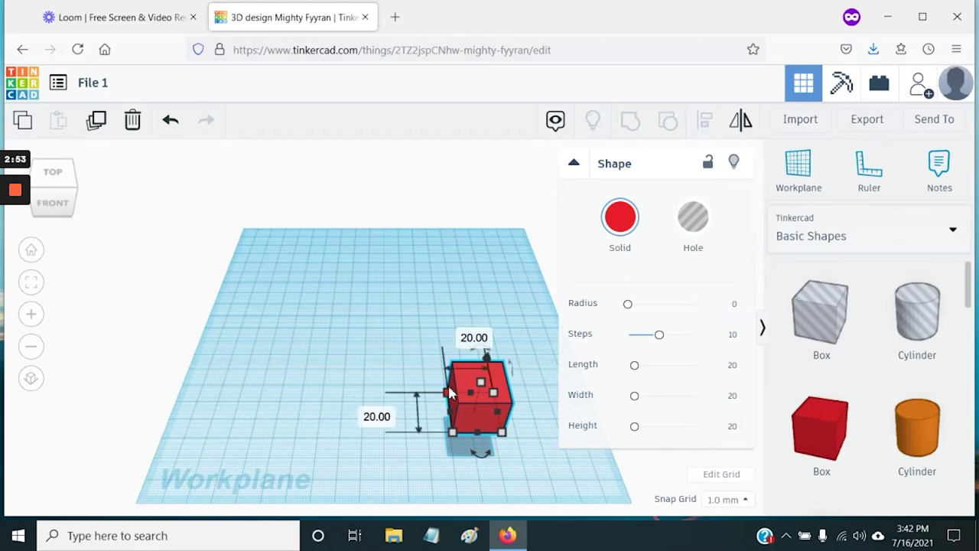
drag(459, 378, 311, 329)
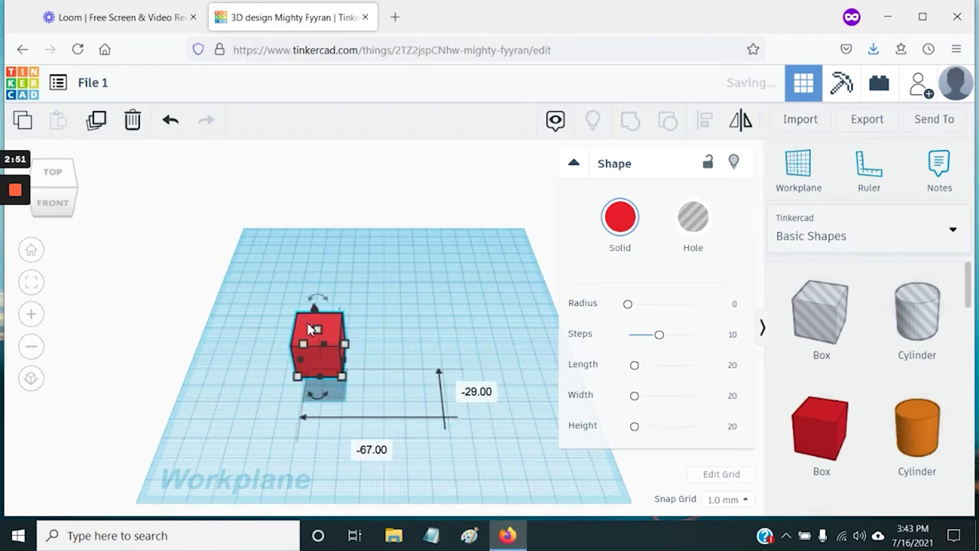
- Set the red box's front-to-back move distance to 10 mm and its sideways move distance to 50 mm
click(485, 394)
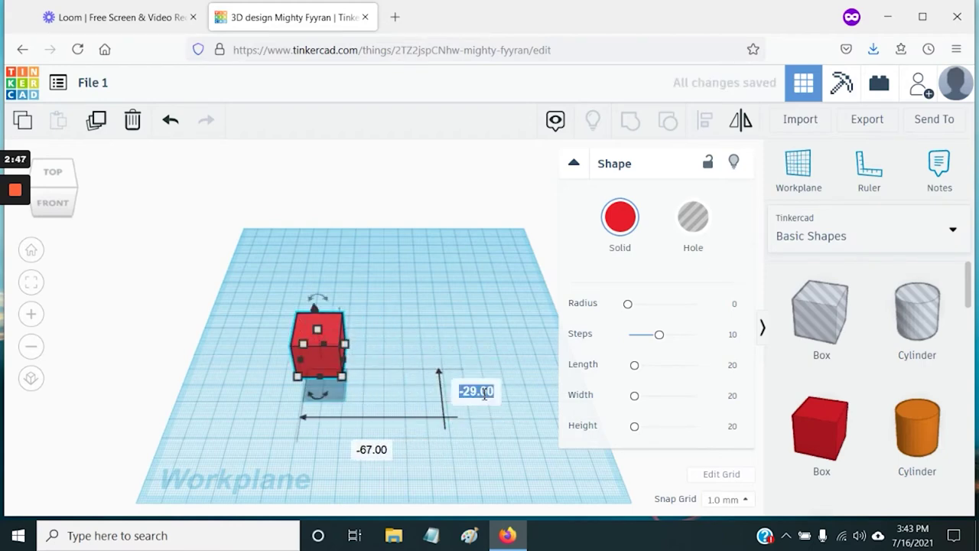
text(10)
key(Return)
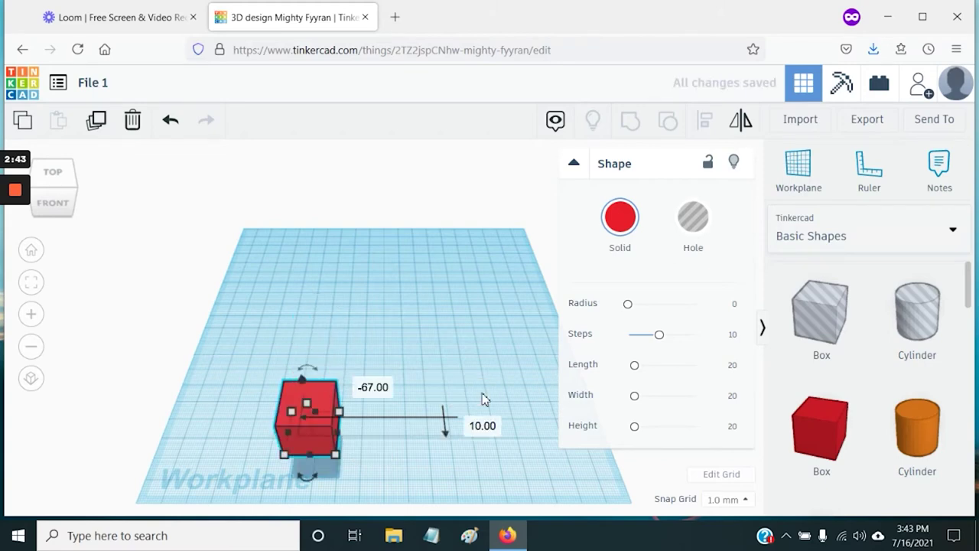
click(388, 387)
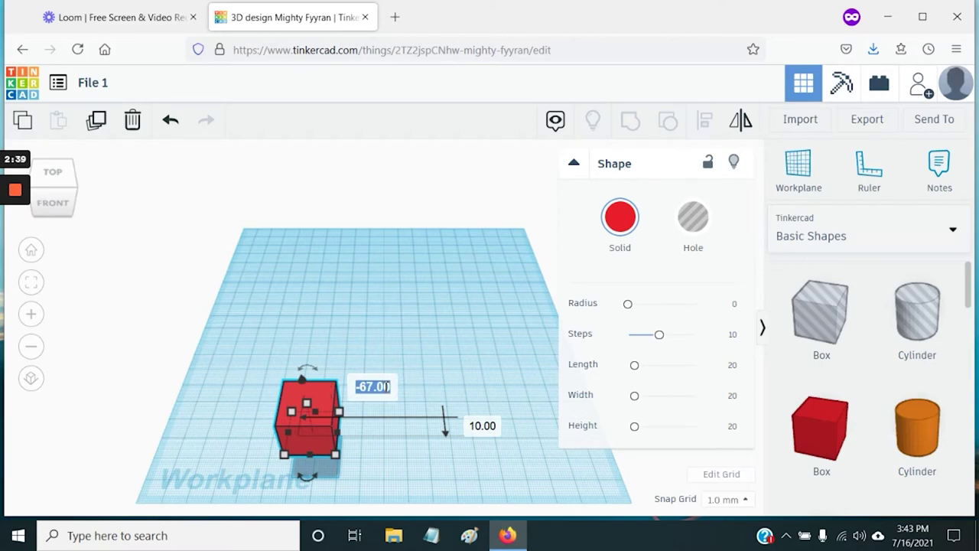
text(50)
key(Return)
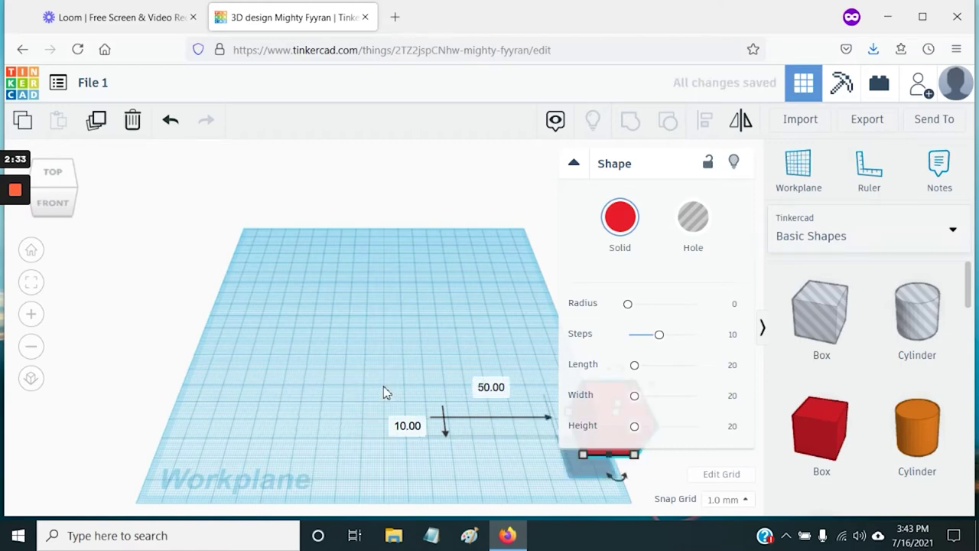
- Set the red box's sideways move distance to -50 mm and deselect the box
click(499, 388)
text(-)
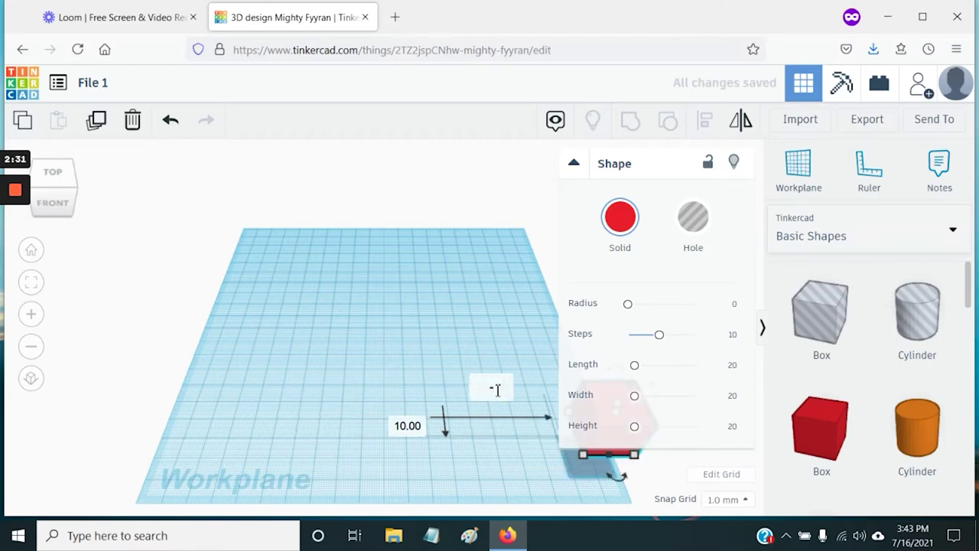
text(50)
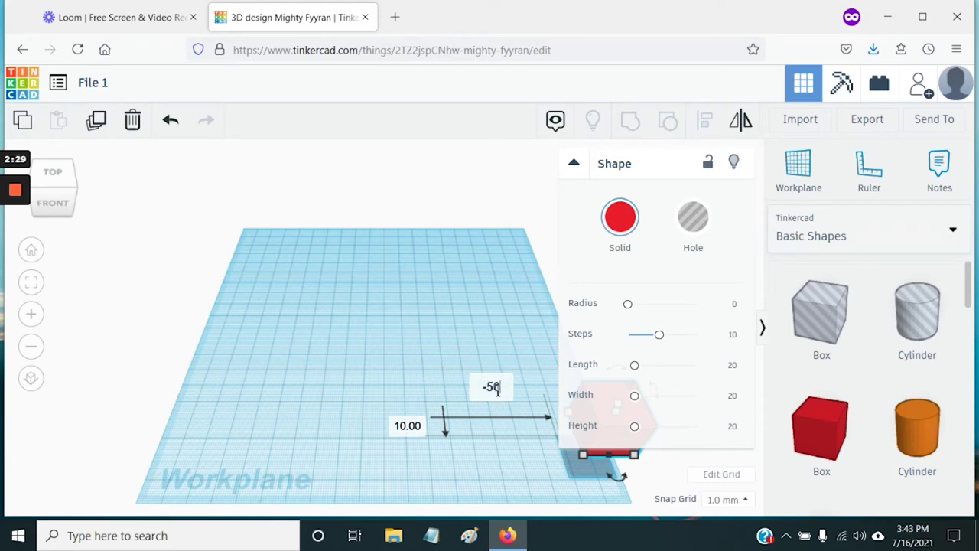
key(Return)
click(450, 342)
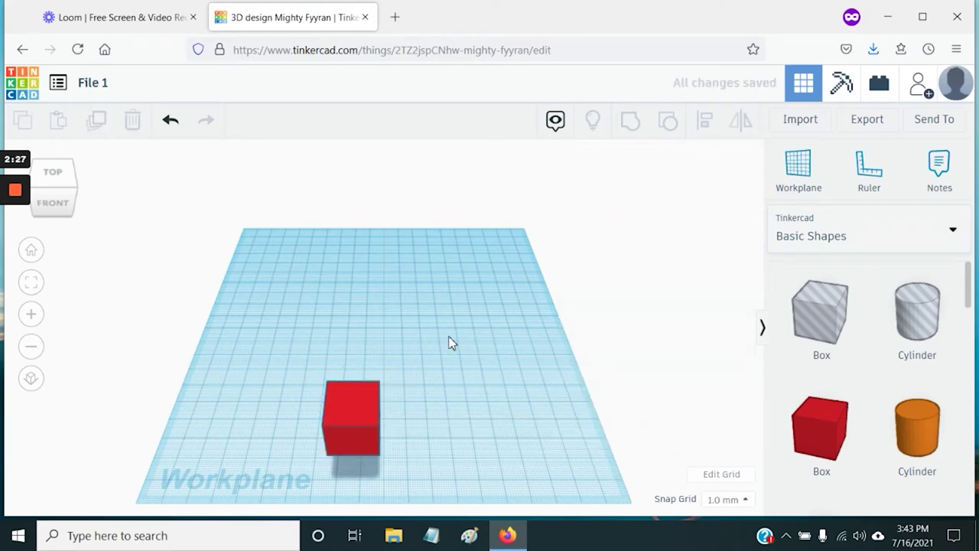
- Lift the red box vertically and set its lift distance to 40 mm
click(356, 397)
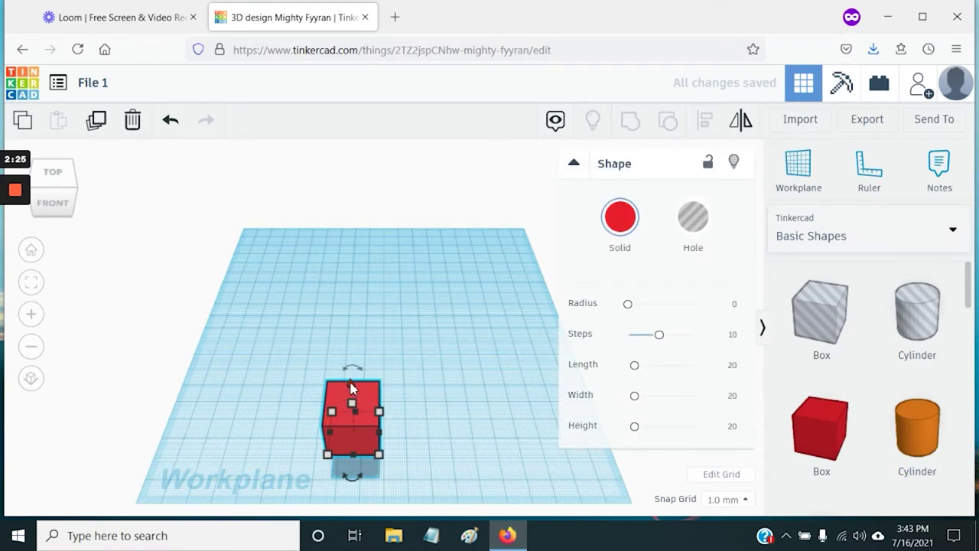
drag(352, 388, 332, 240)
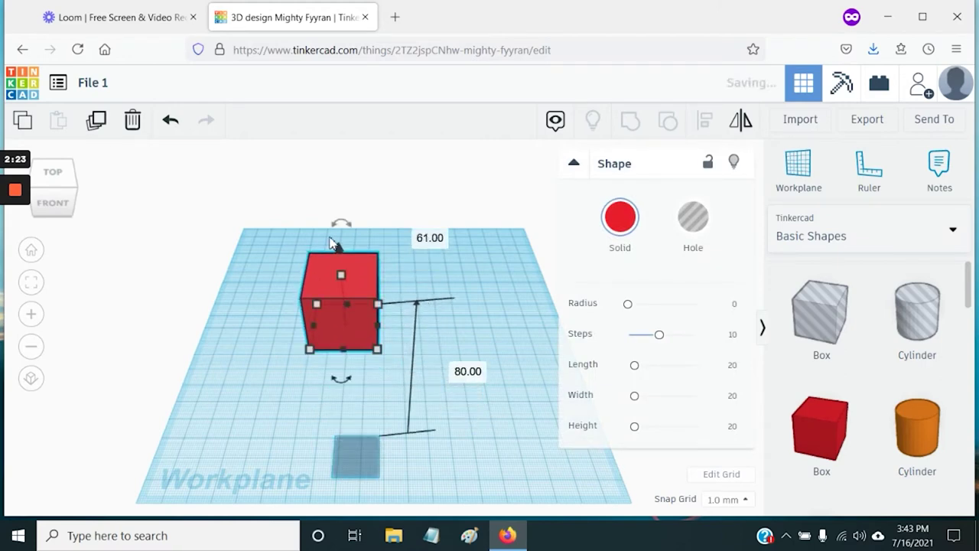
click(471, 372)
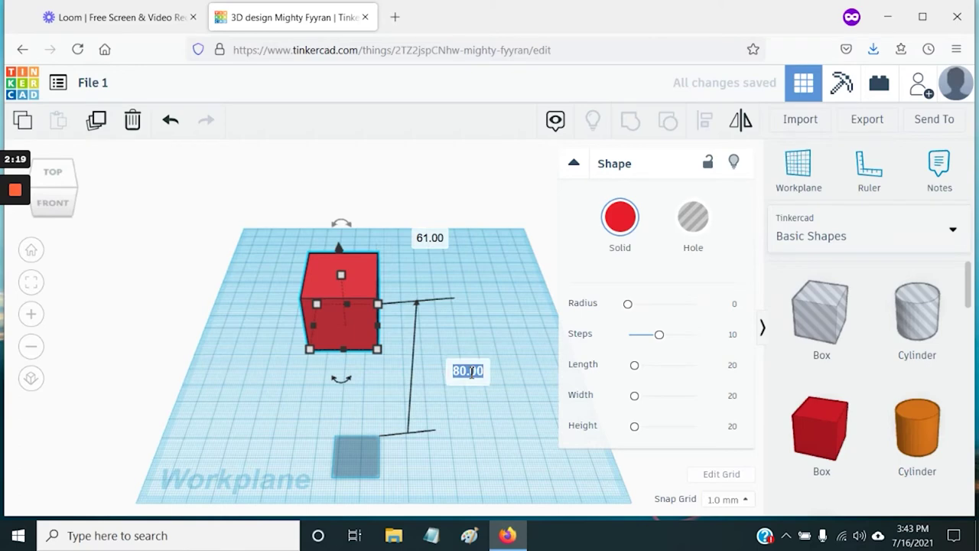
text(40)
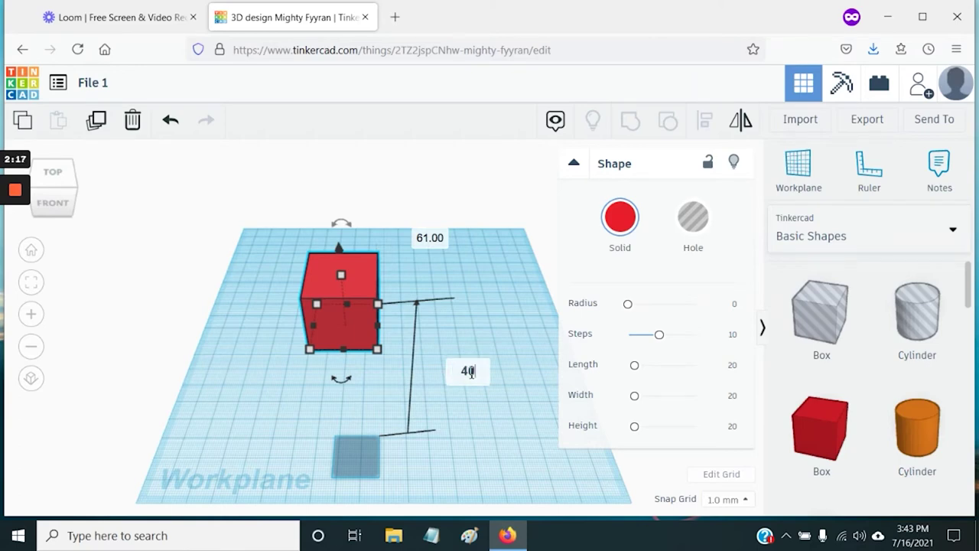
key(Return)
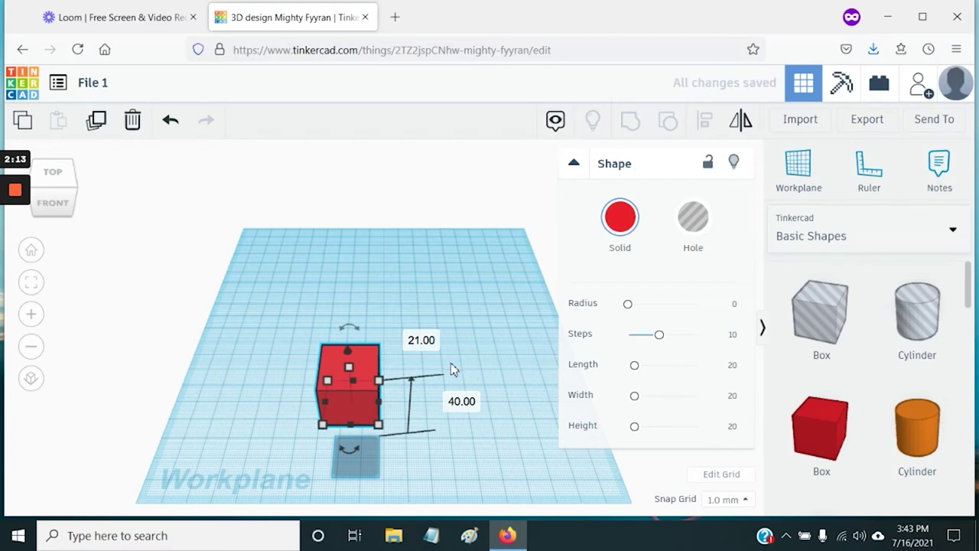
- Move the red box toward the middle of the workplane, then stretch it to about 53 mm deep and widen both sides
drag(371, 368, 392, 308)
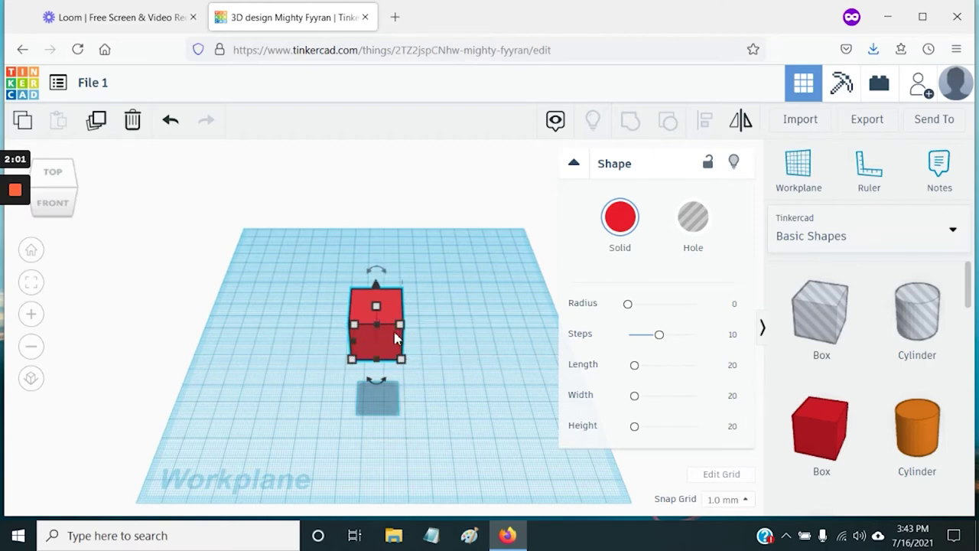
drag(404, 348, 369, 434)
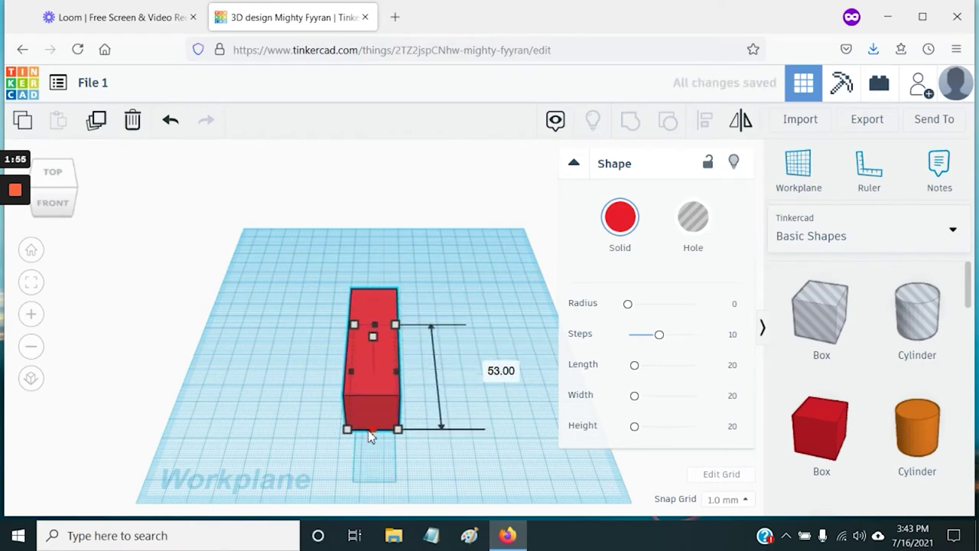
drag(350, 371, 277, 371)
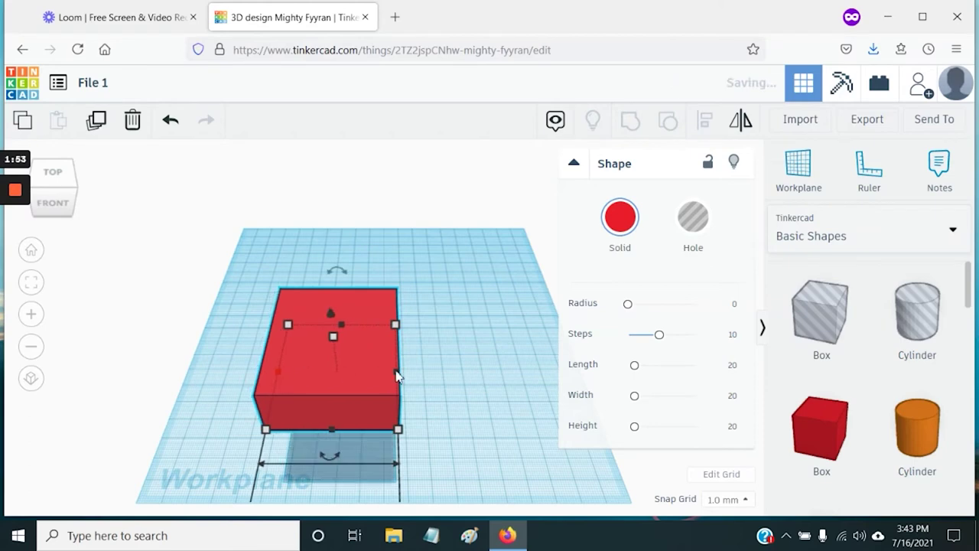
drag(431, 371, 475, 371)
mouse_move(376, 329)
mouse_down()
mouse_move(384, 262)
mouse_move(367, 372)
mouse_move(372, 328)
mouse_move(380, 345)
mouse_up()
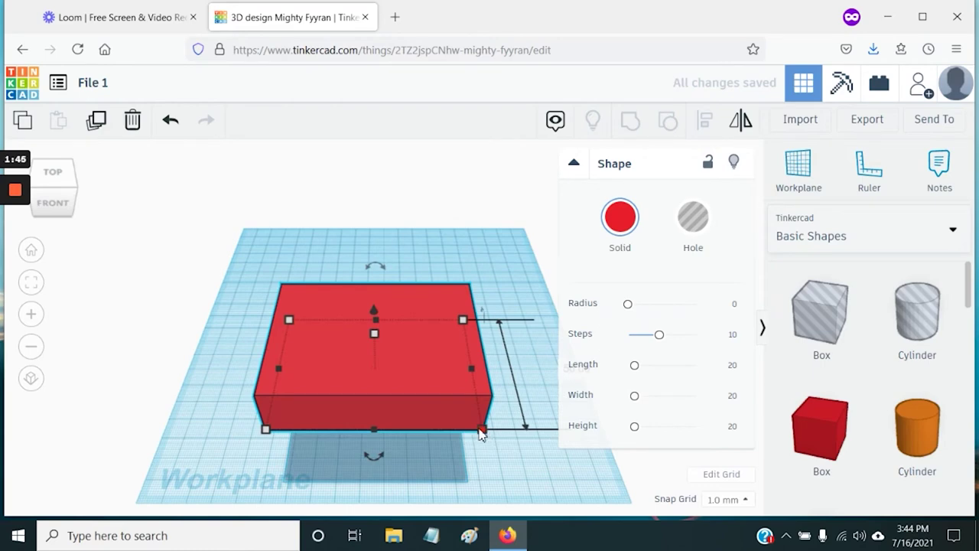
- Resize the red box from its front corners to about 69 by 48 mm, then to about 80 mm wide
drag(486, 436, 459, 417)
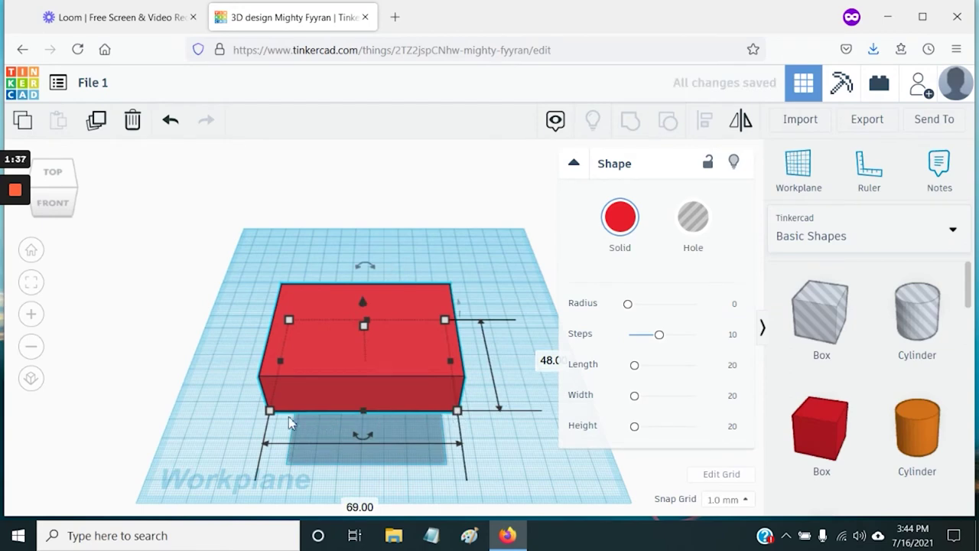
drag(270, 412, 241, 406)
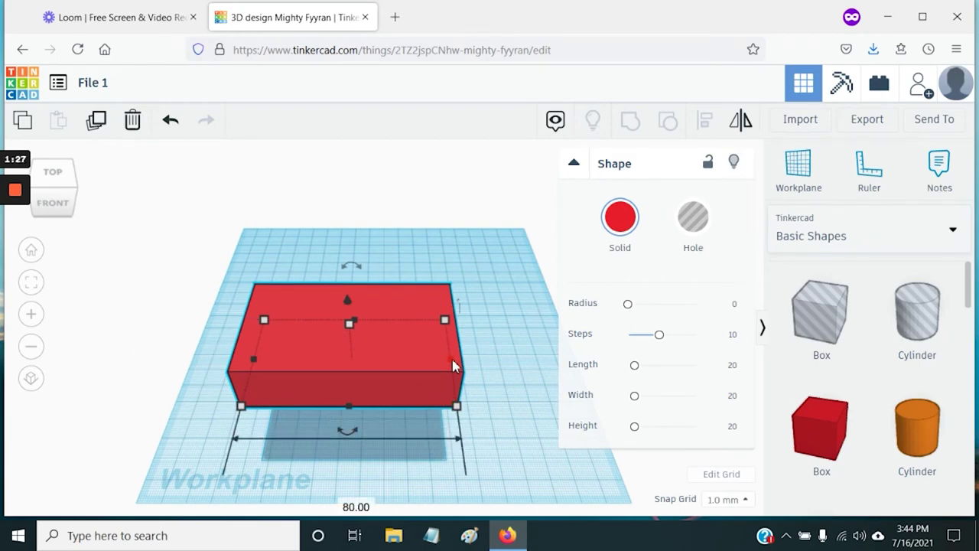
- Stretch the red box about its center to about 116 mm wide, extend it to about 66 mm deep, then shrink its footprint
alt+drag(452, 361, 501, 378)
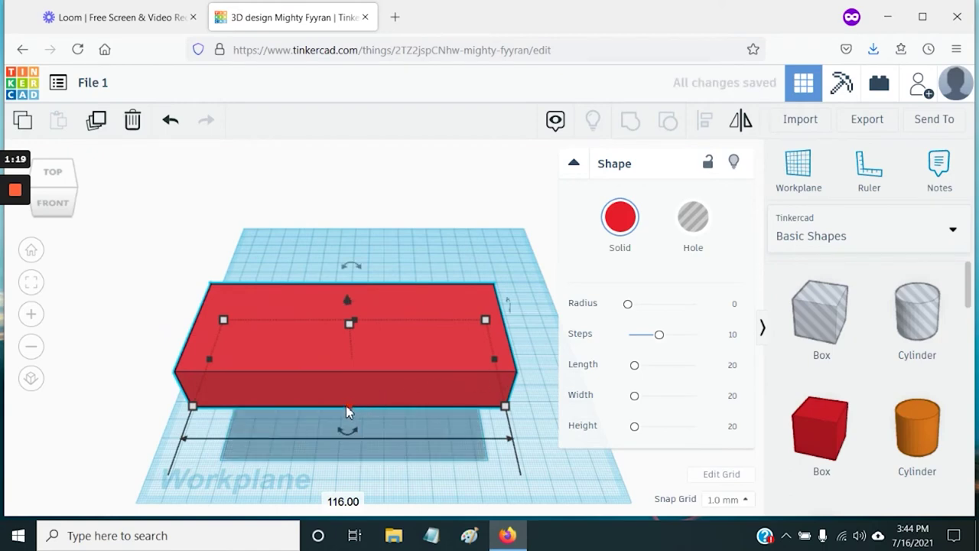
alt+drag(346, 406, 339, 455)
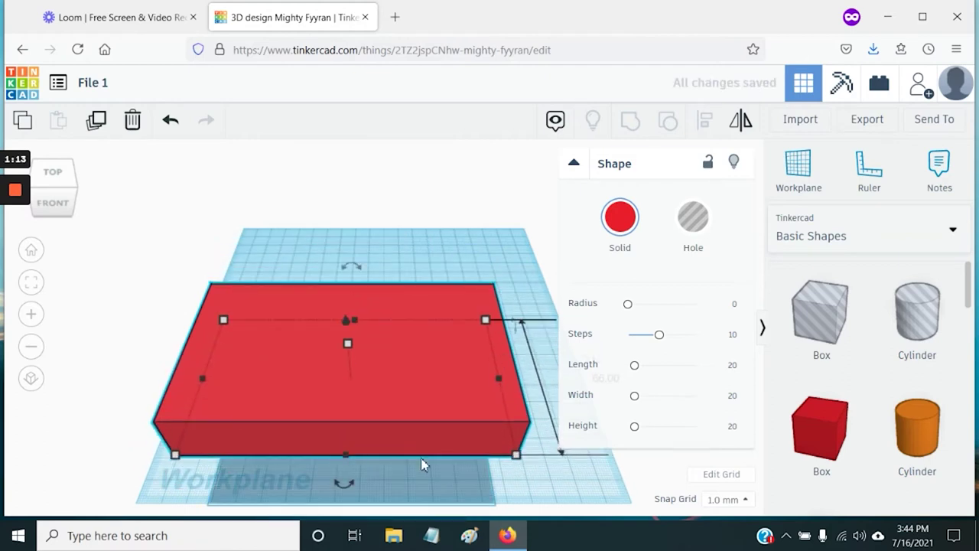
alt+drag(352, 459, 389, 417)
drag(233, 421, 361, 387)
drag(462, 386, 435, 378)
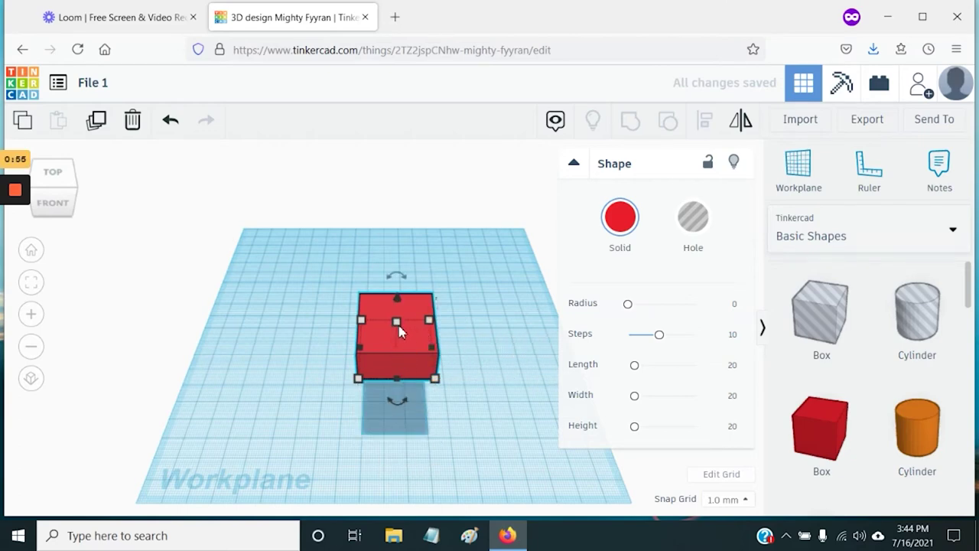
- Scale the red box up from its top handle and set its height to 60 mm
drag(396, 324, 378, 280)
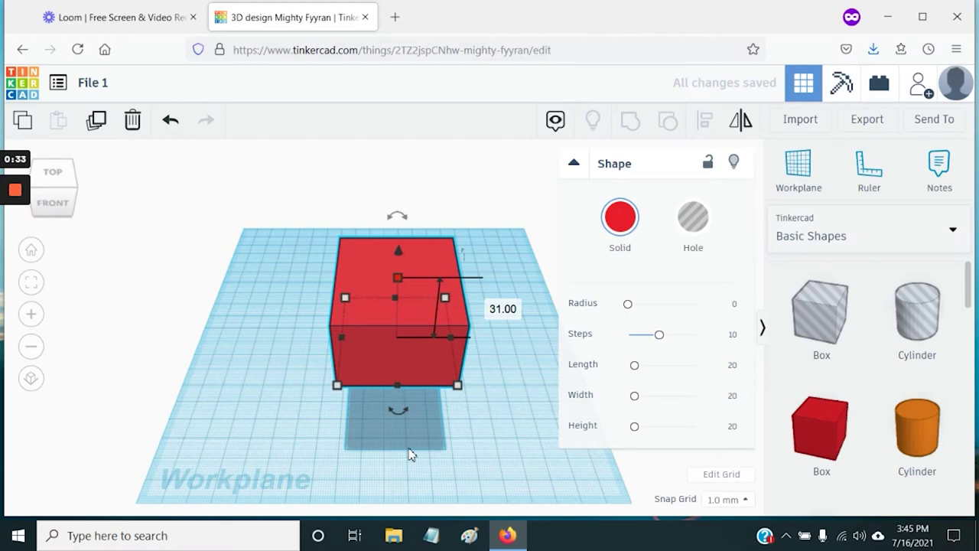
click(507, 310)
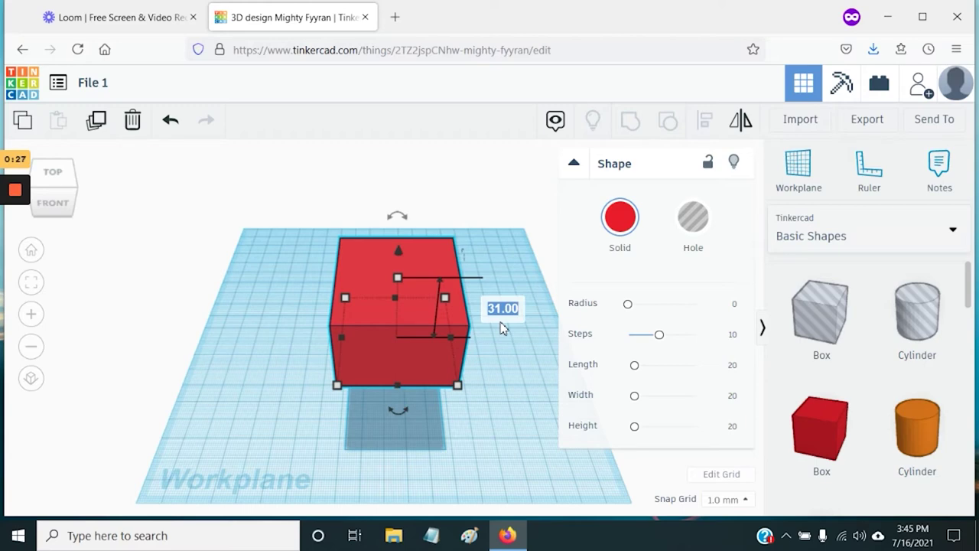
text(60)
key(Return)
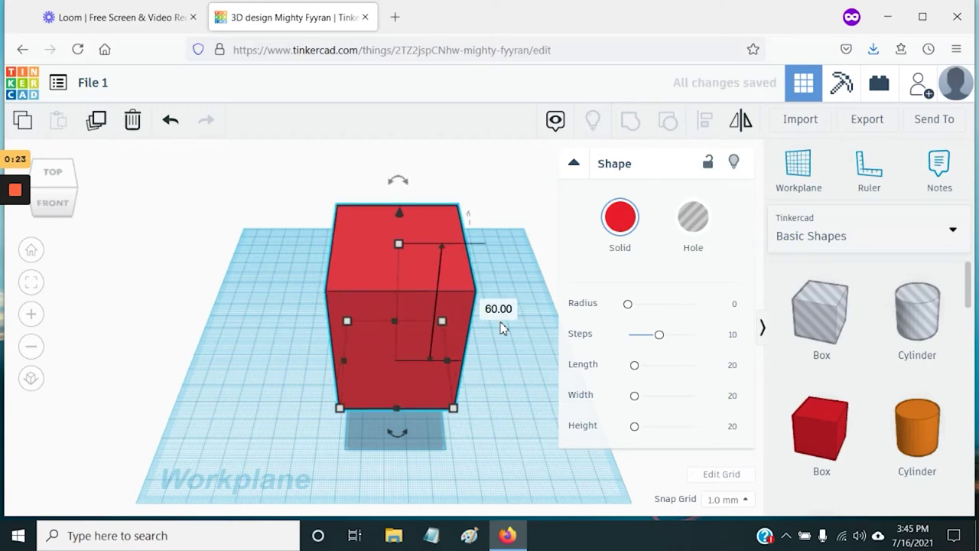
- Resize the red box from its front left corner to about 56 mm wide and set its depth to 50 mm
drag(339, 409, 313, 386)
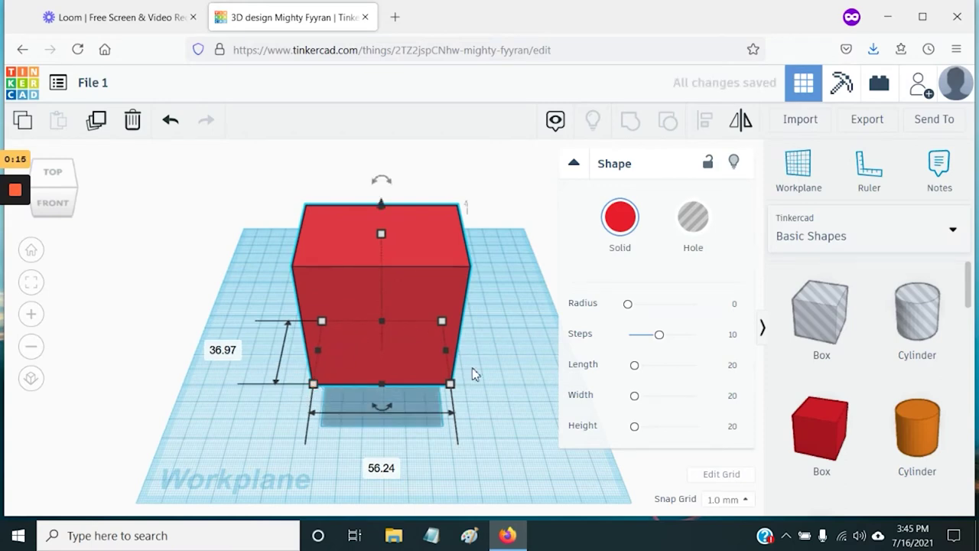
click(233, 353)
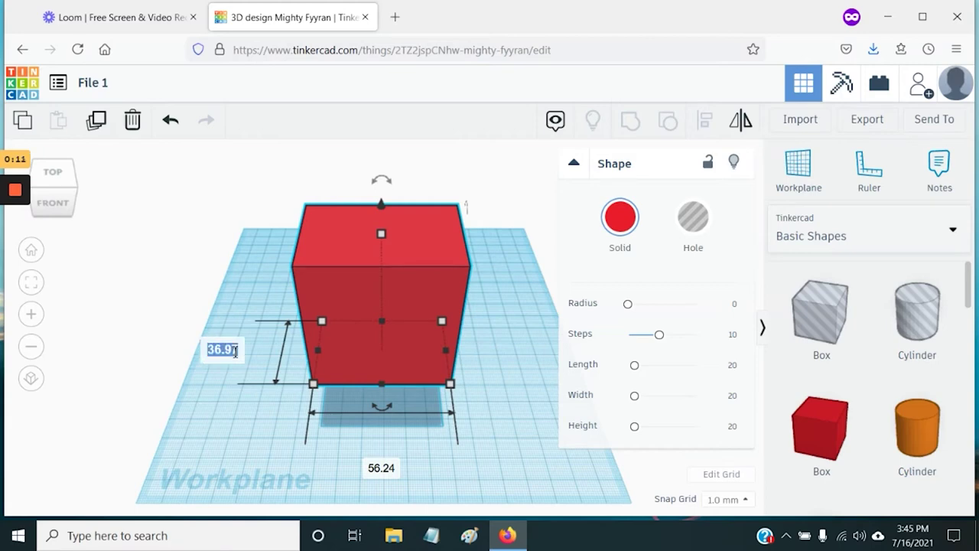
text(50)
key(Return)
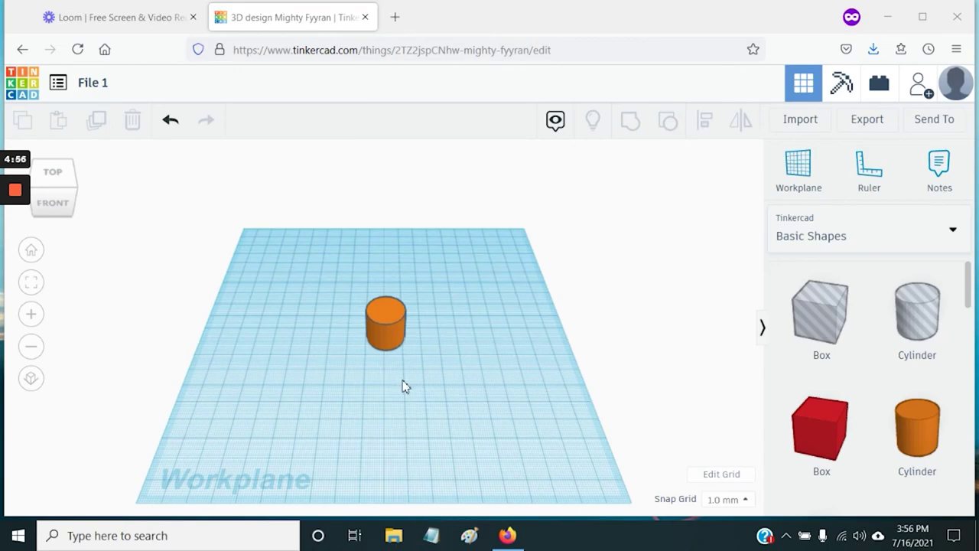
- Select the orange cylinder standing in the middle of the workplane
scroll(406, 384, up, 5)
scroll(405, 386, up, 5)
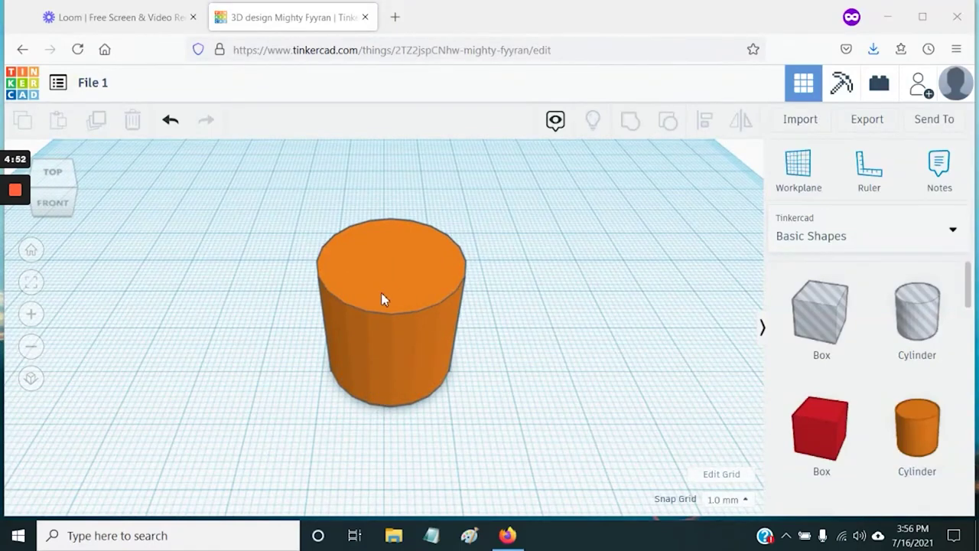
click(384, 294)
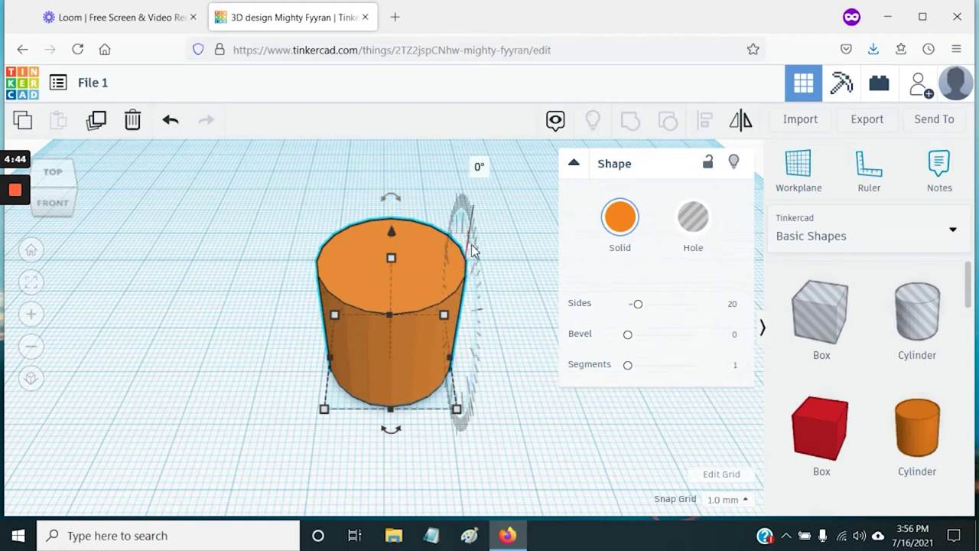
scroll(419, 278, down, 3)
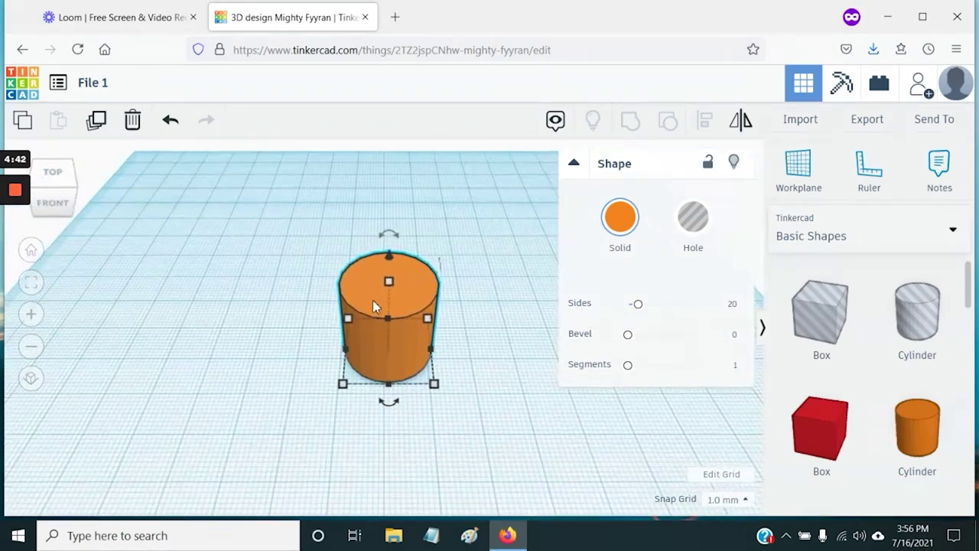
right_drag(403, 299, 395, 239)
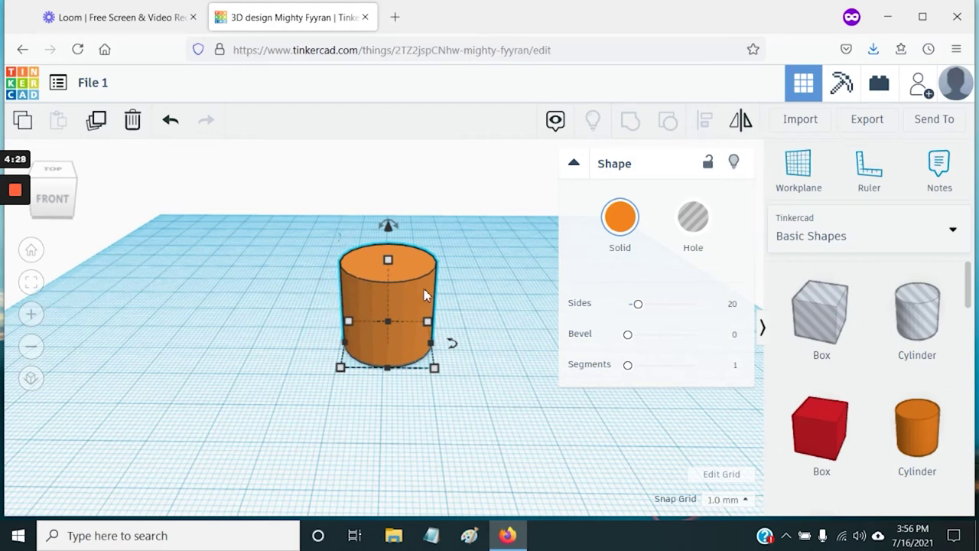
click(396, 227)
drag(405, 227, 385, 222)
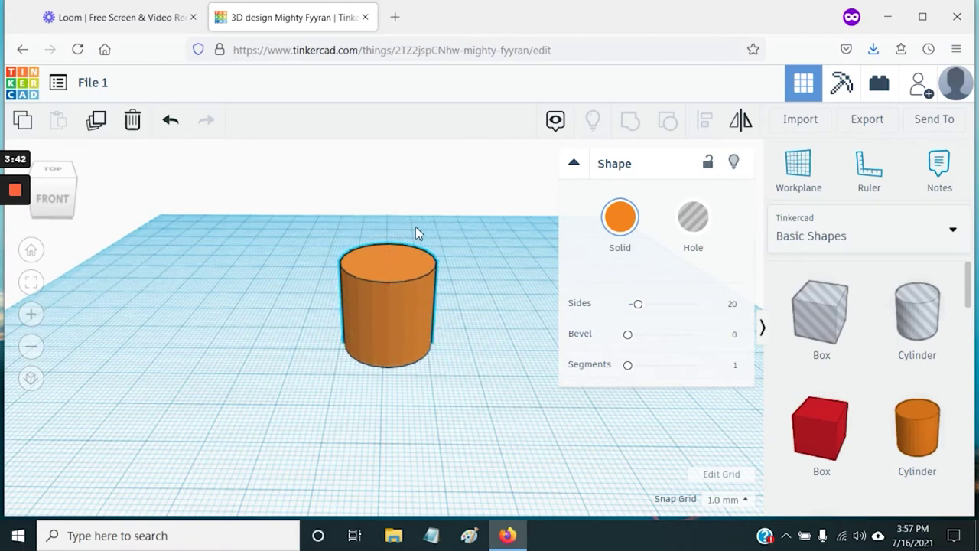
drag(389, 225, 363, 227)
key(ctrl+z)
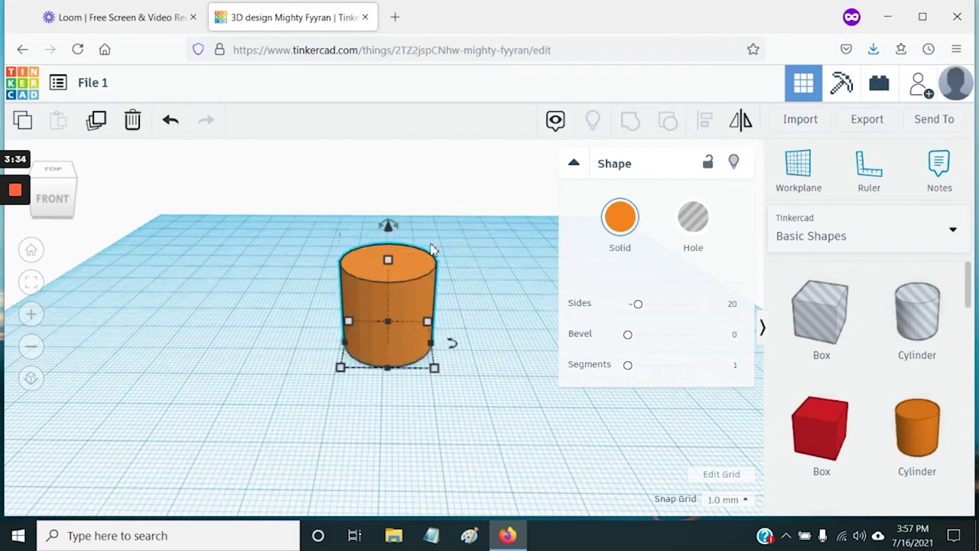
- Tilt the orange cylinder 45° clockwise as seen from the front, and turn it about -31° around its vertical axis
drag(403, 223, 345, 215)
drag(325, 254, 453, 227)
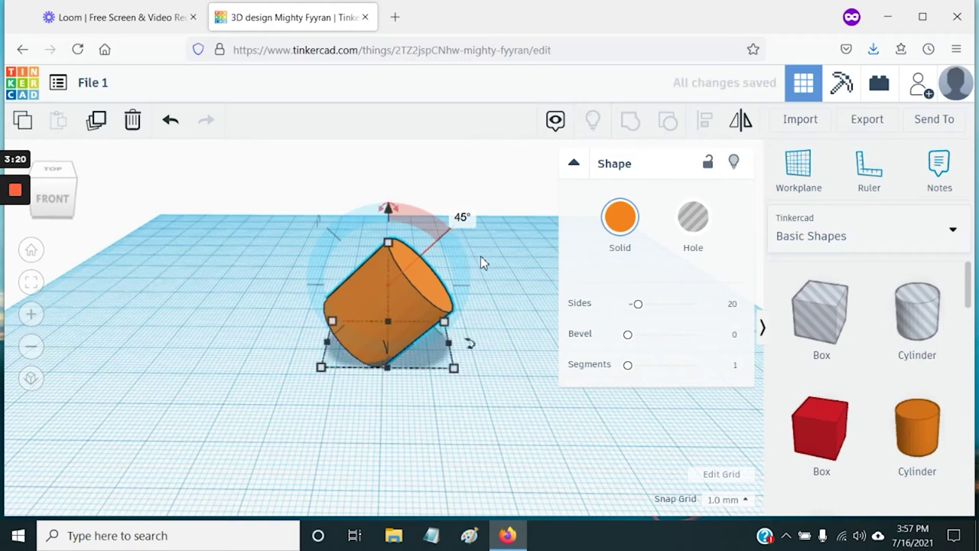
click(490, 292)
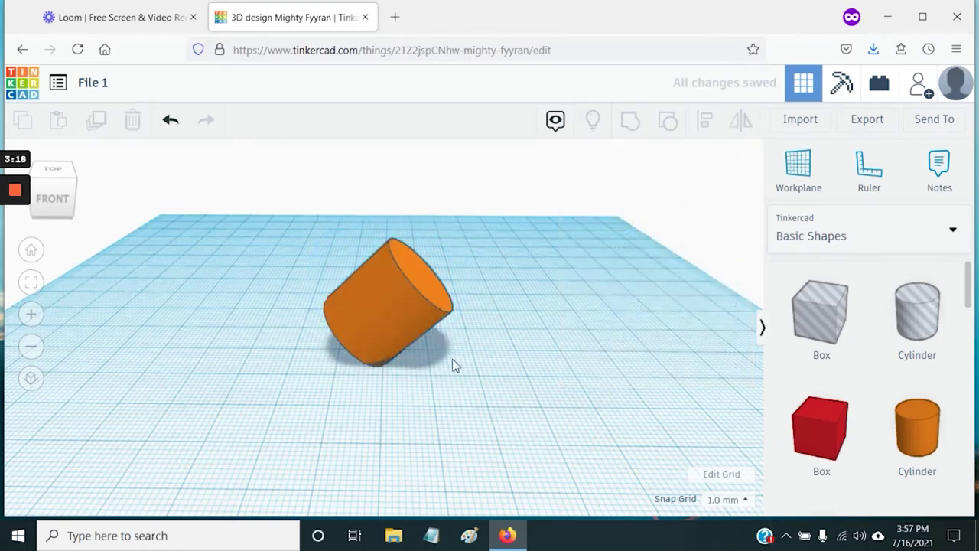
click(405, 268)
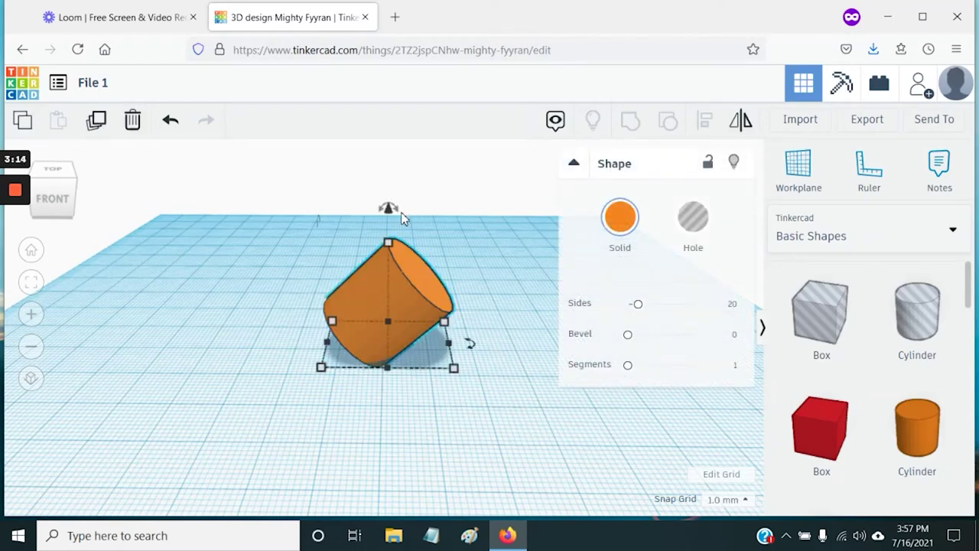
drag(469, 342, 503, 389)
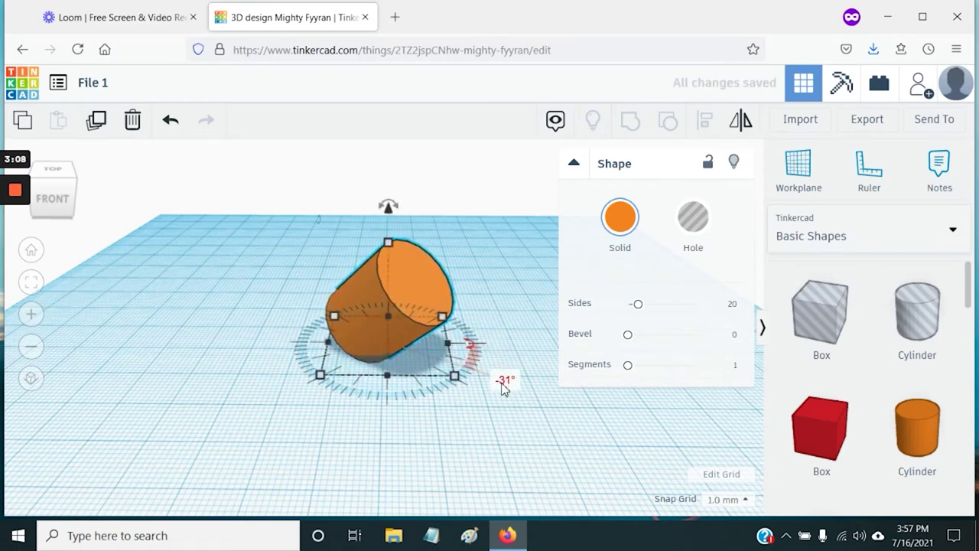
- Set the tilted cylinder's rotation around the vertical axis to 20°, and undo that change
click(505, 381)
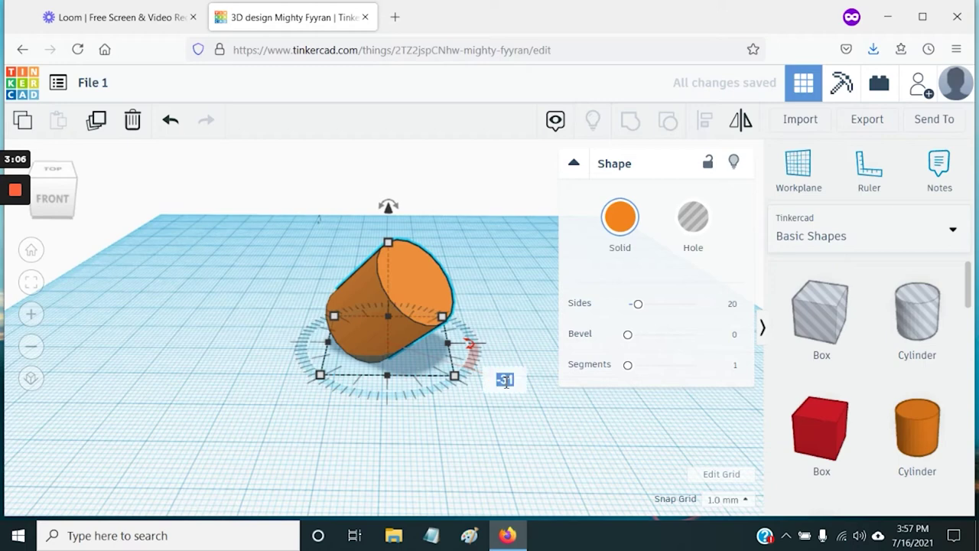
key(BackSpace)
text(20)
key(Return)
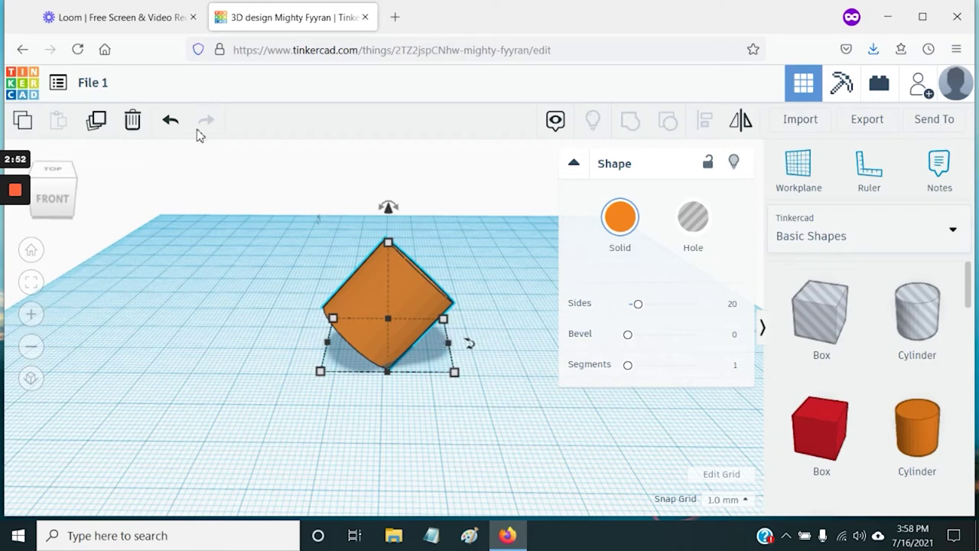
click(172, 124)
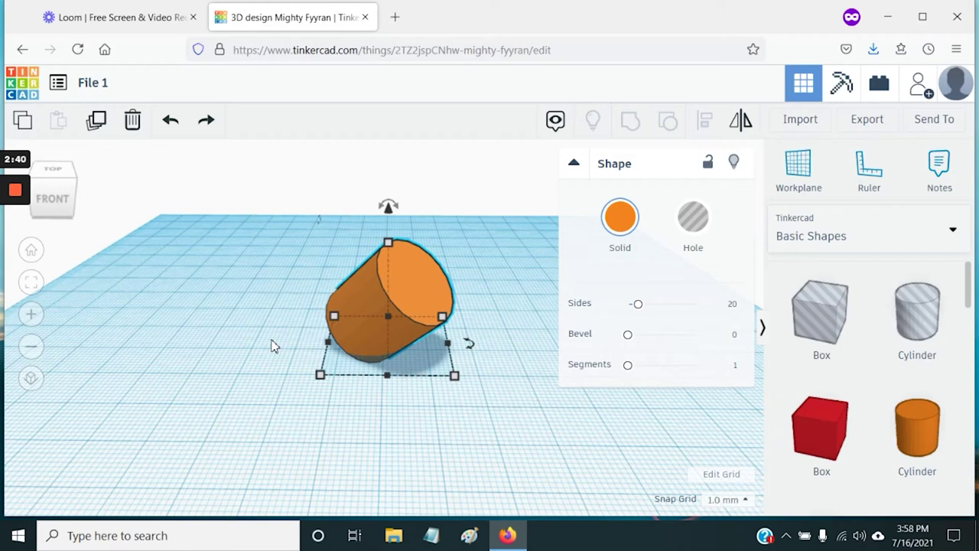
- Mirror the tilted cylinder several times along its width, height and depth directions
click(741, 122)
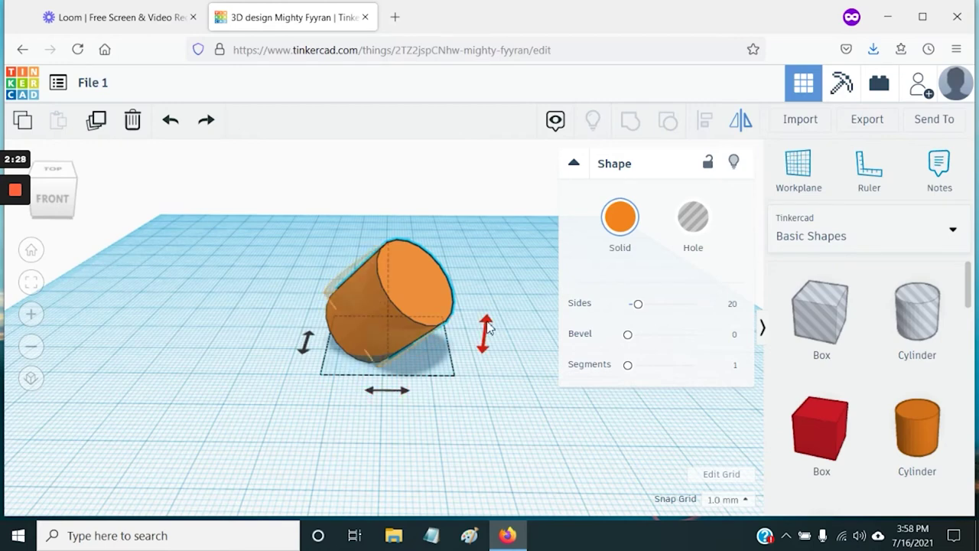
click(382, 397)
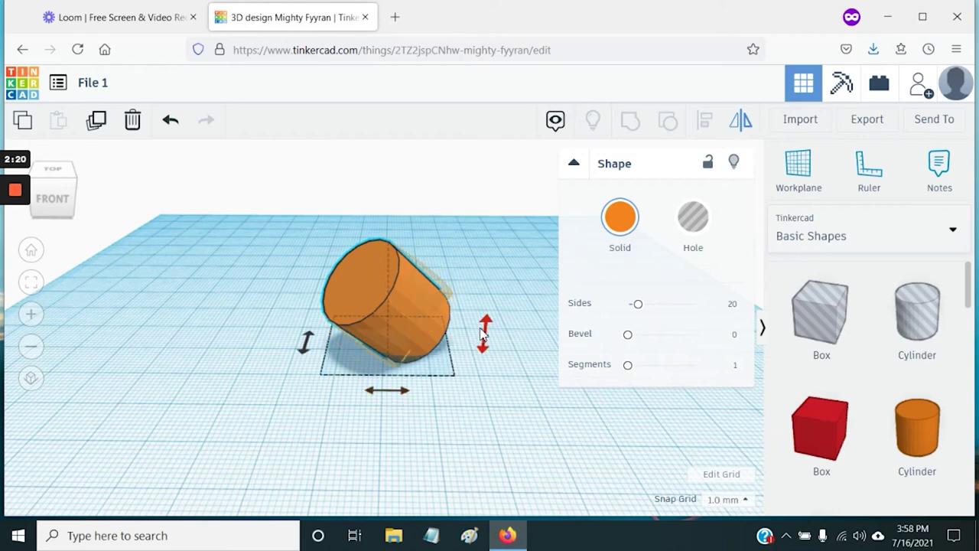
click(484, 334)
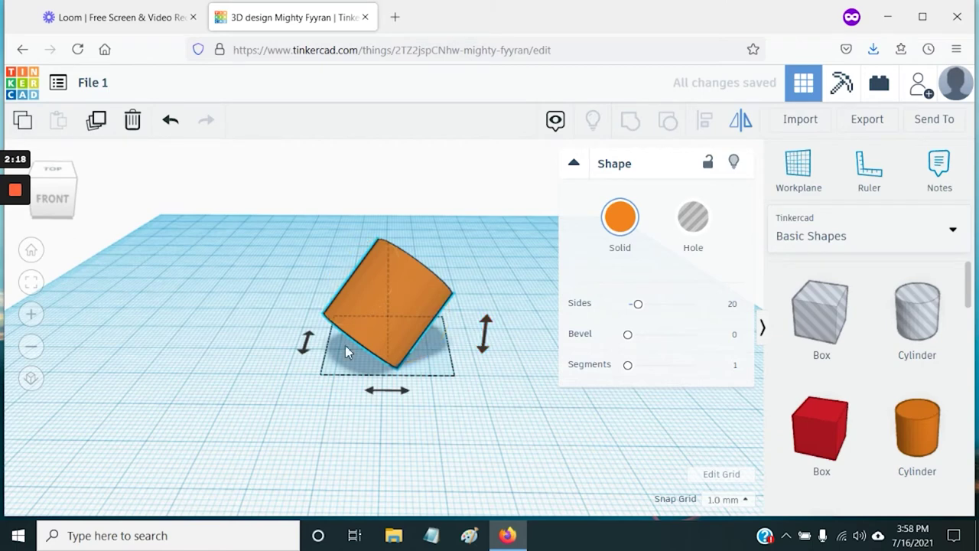
click(305, 344)
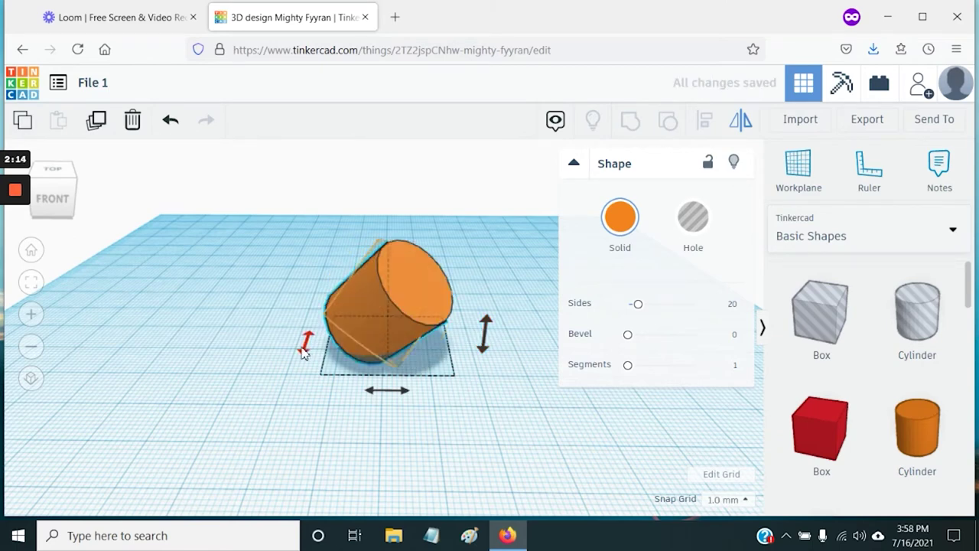
click(398, 393)
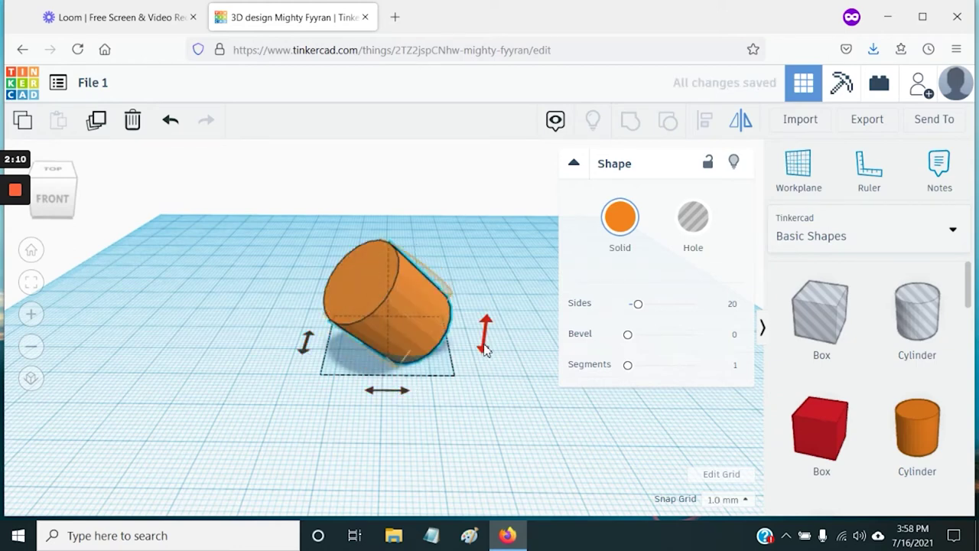
click(483, 347)
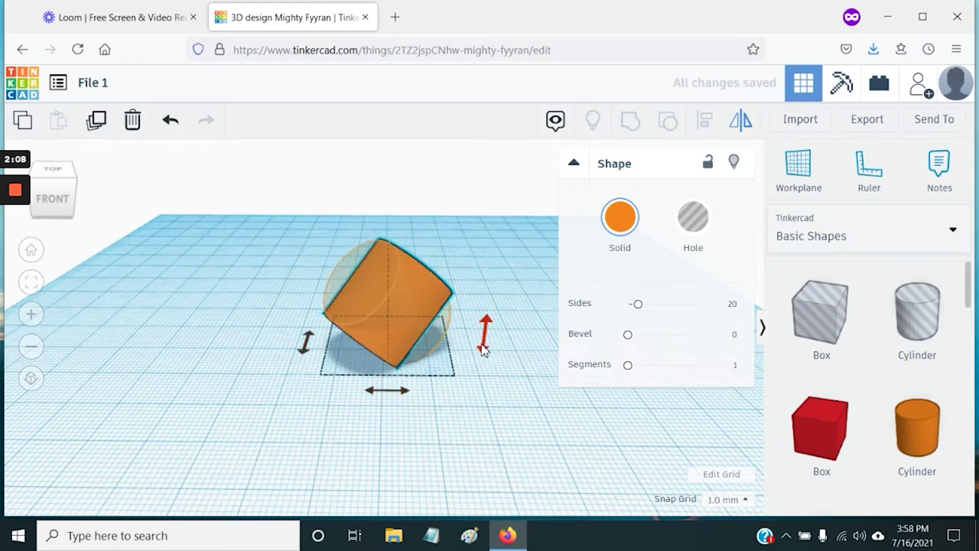
click(486, 348)
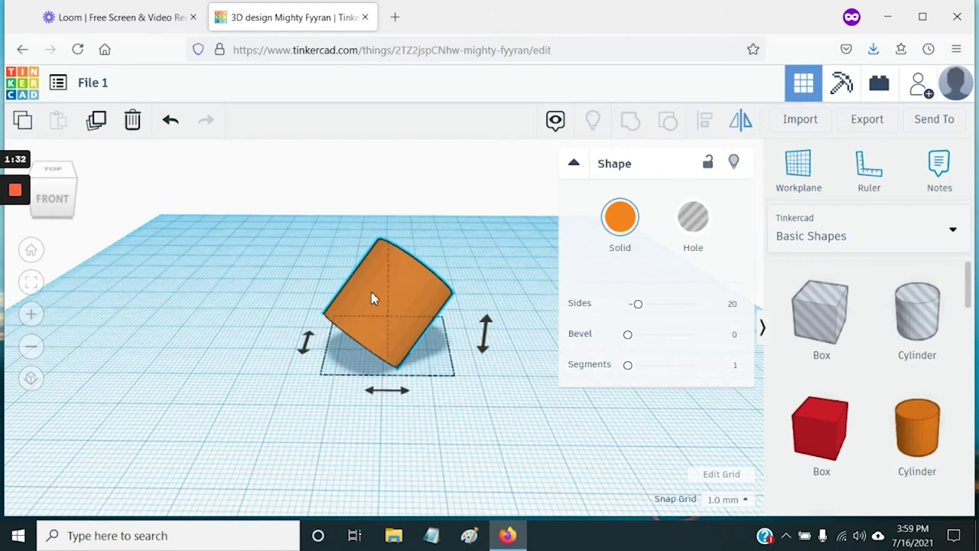
- Duplicate the cylinder and transform the copy: about 38 mm tall, rotated 46° around its vertical axis, and moved about 23 mm toward the back
click(98, 121)
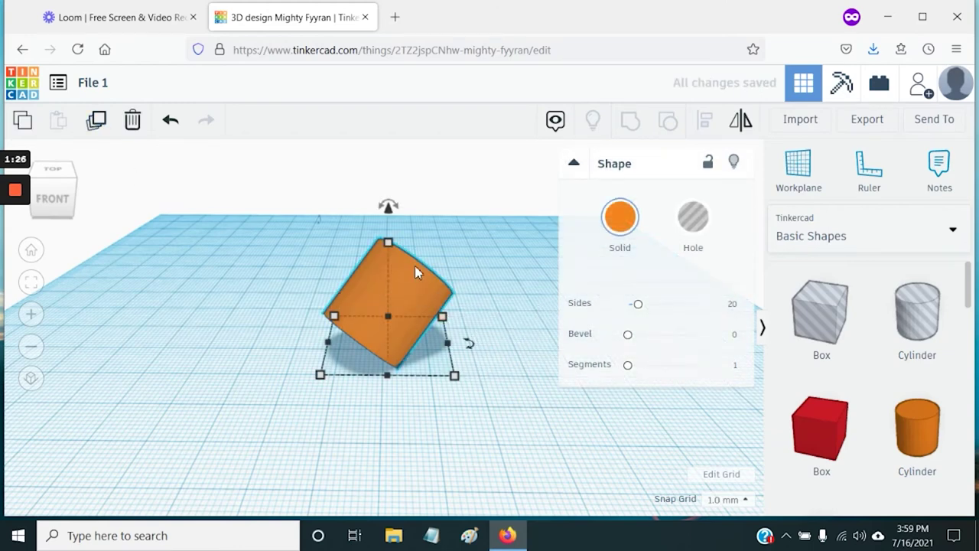
drag(389, 242, 388, 198)
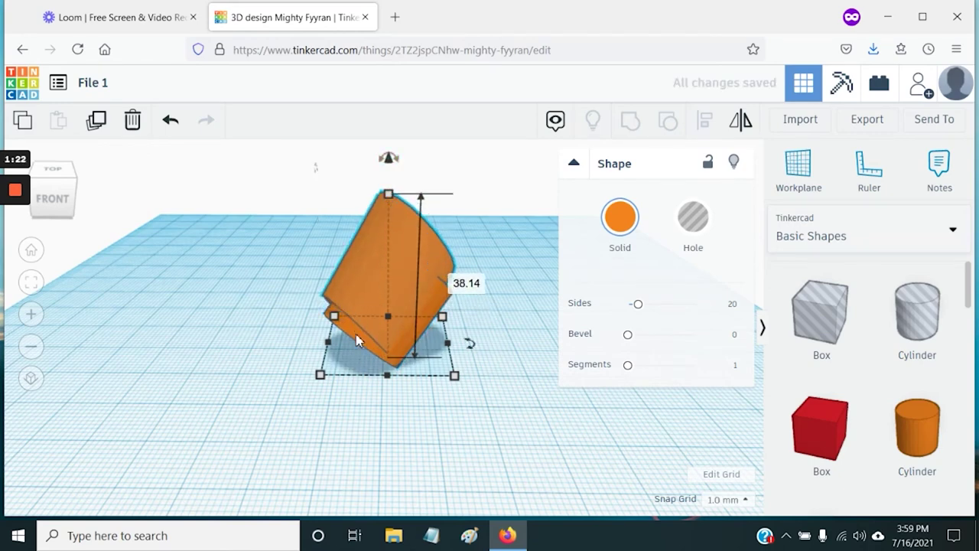
drag(448, 344, 430, 322)
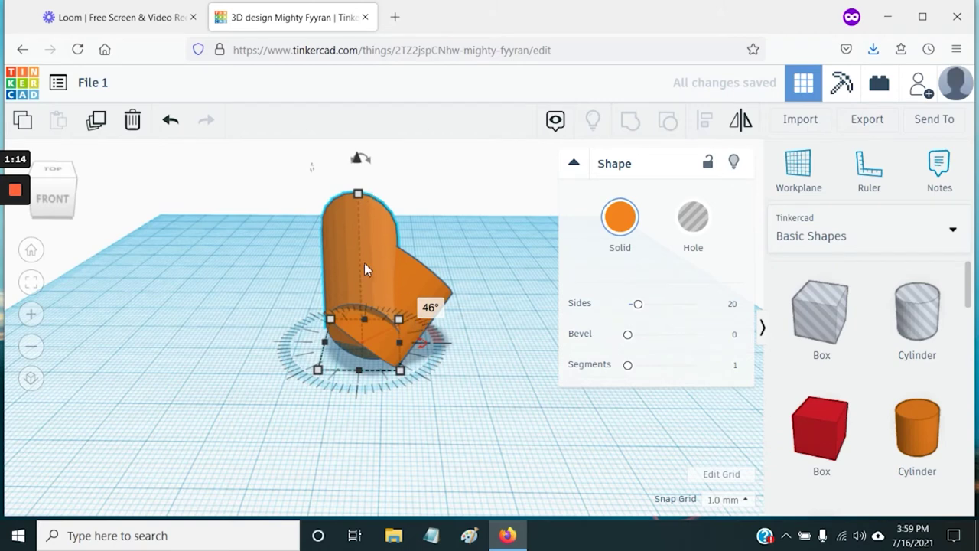
drag(376, 245, 369, 205)
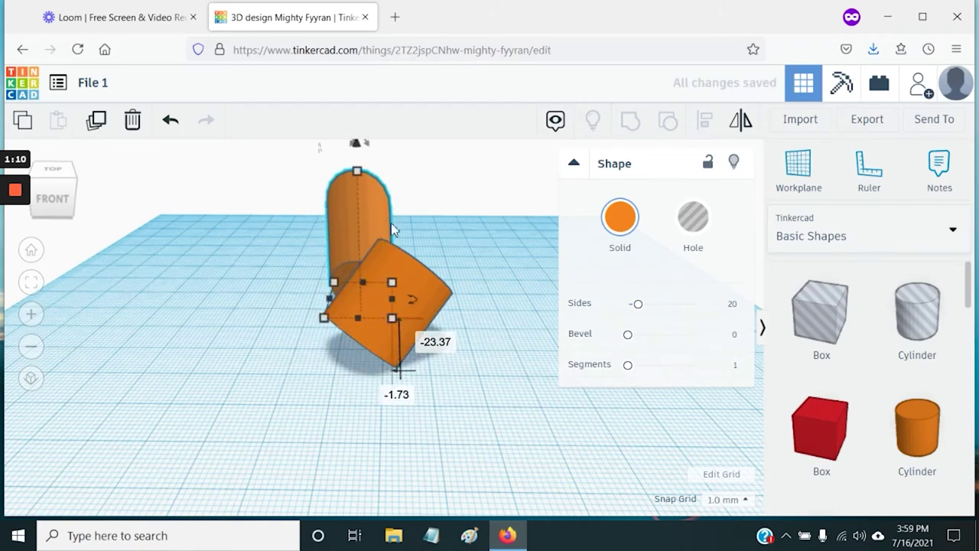
- Duplicate and repeat the transformed copy several times to build a progressively taller, rotated series of cylinders
click(97, 120)
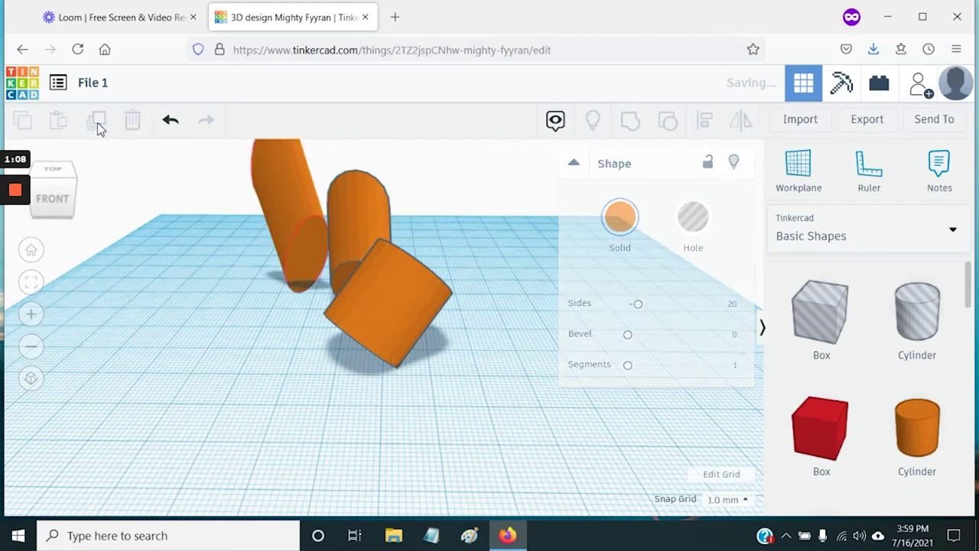
scroll(407, 335, down, 5)
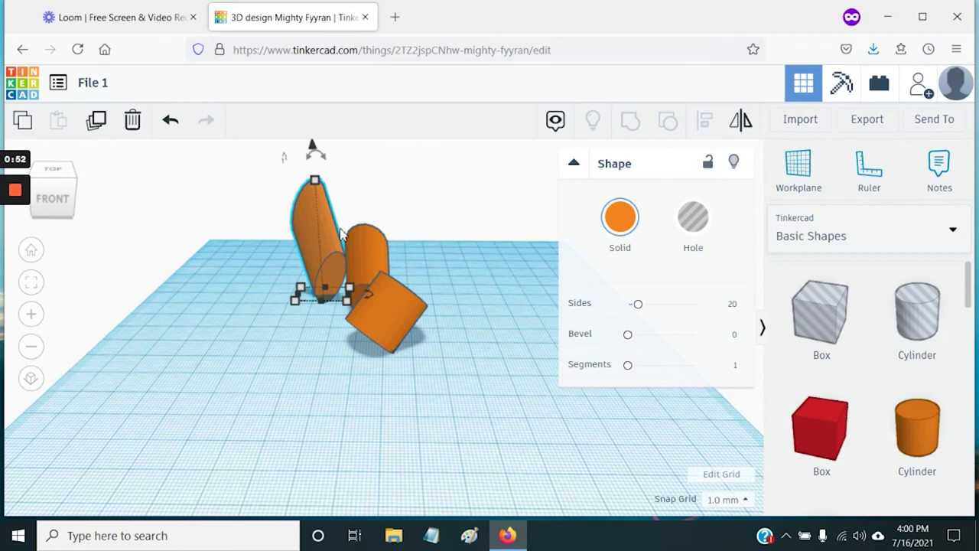
click(98, 123)
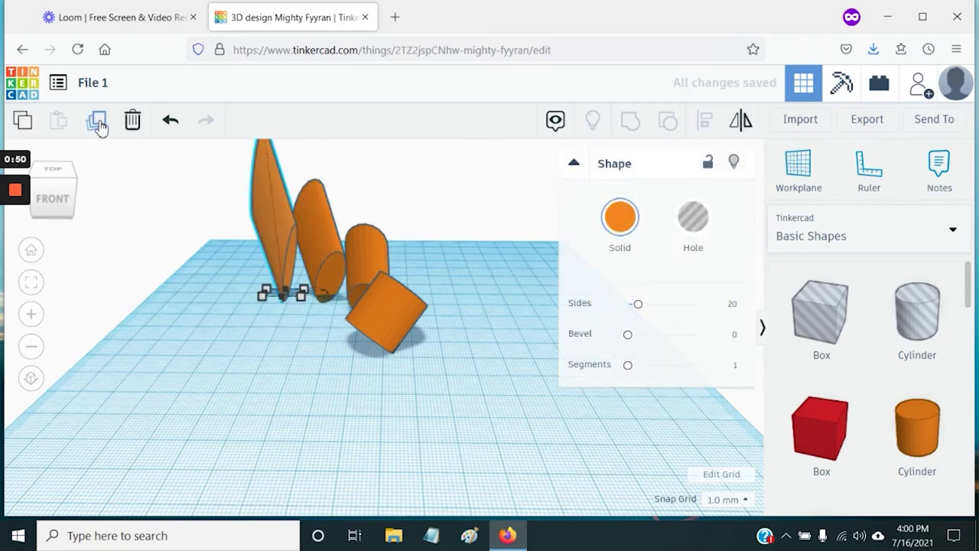
click(98, 123)
click(98, 123)
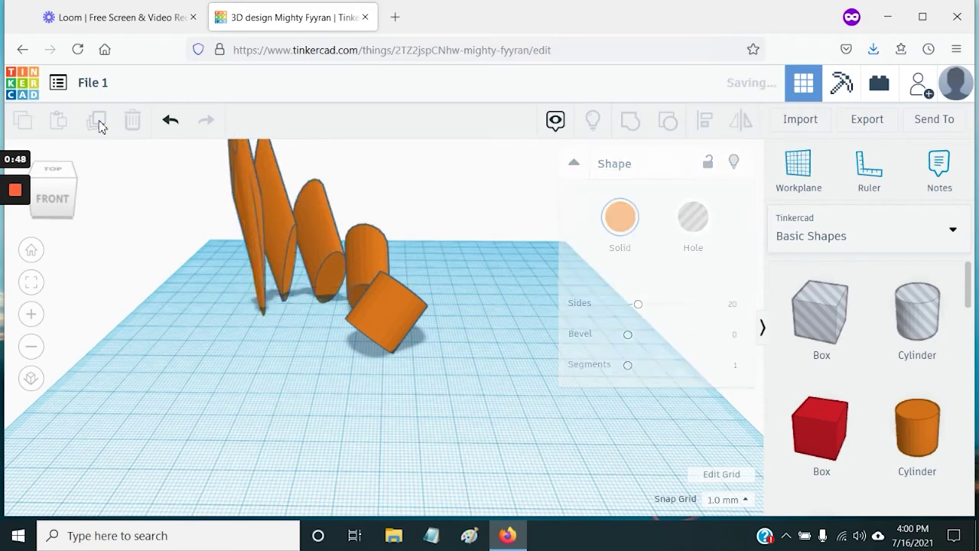
right_drag(332, 372, 346, 329)
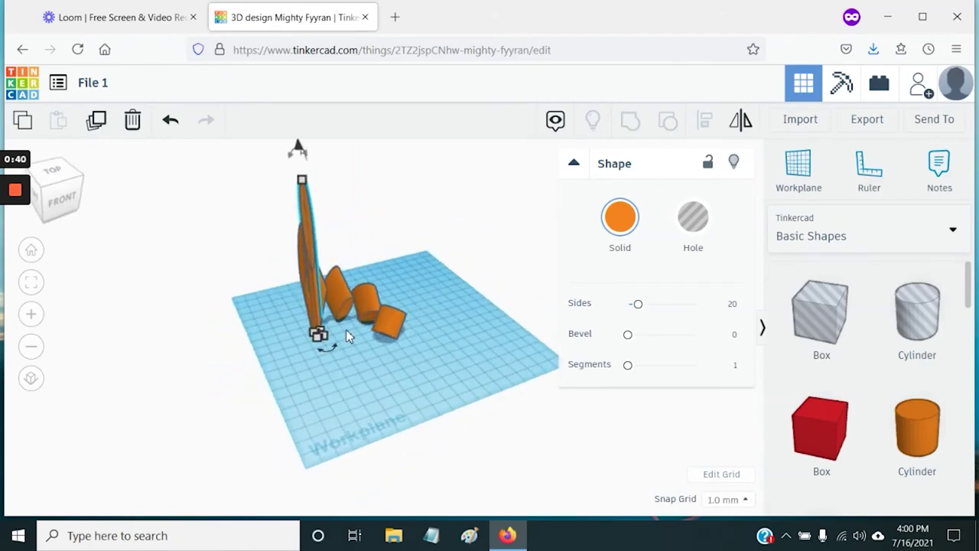
scroll(344, 332, up, 2)
scroll(342, 337, up, 1)
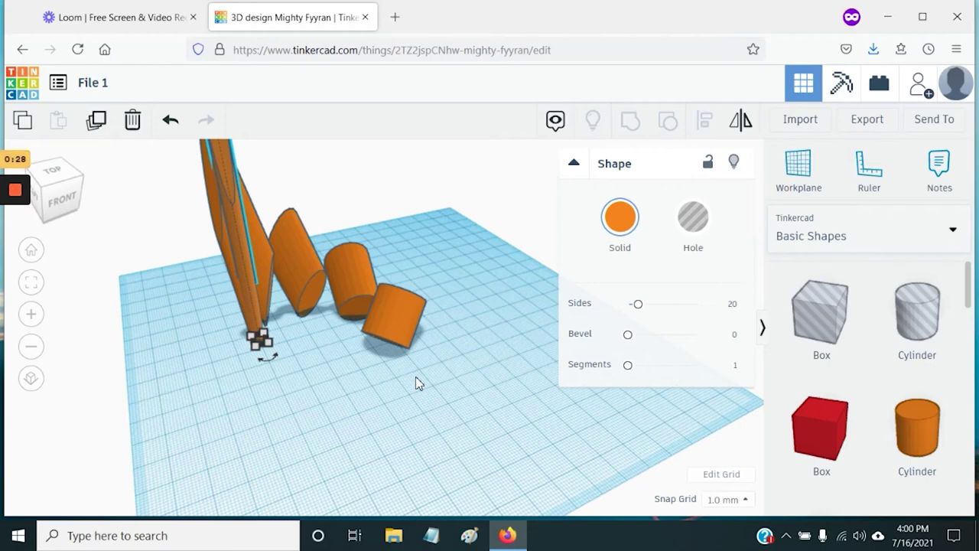
click(97, 123)
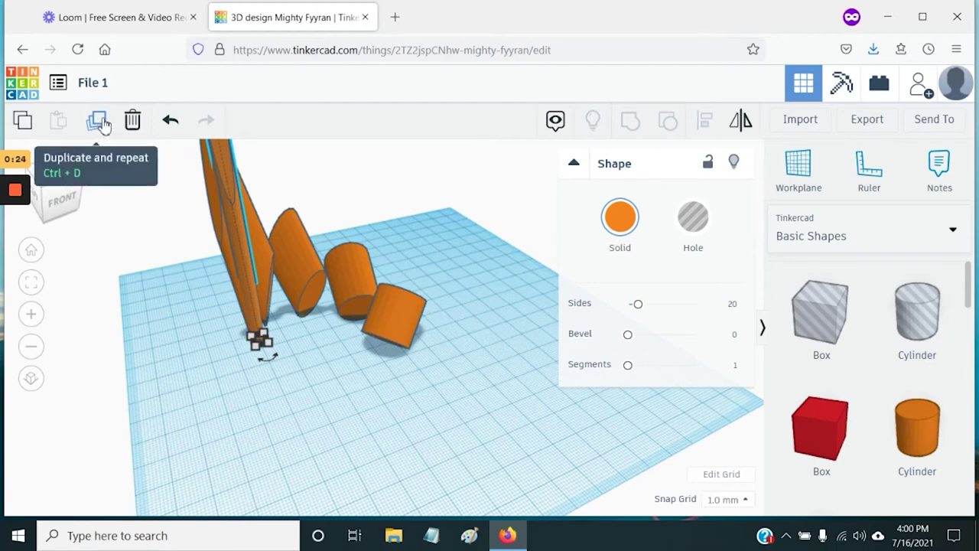
click(258, 337)
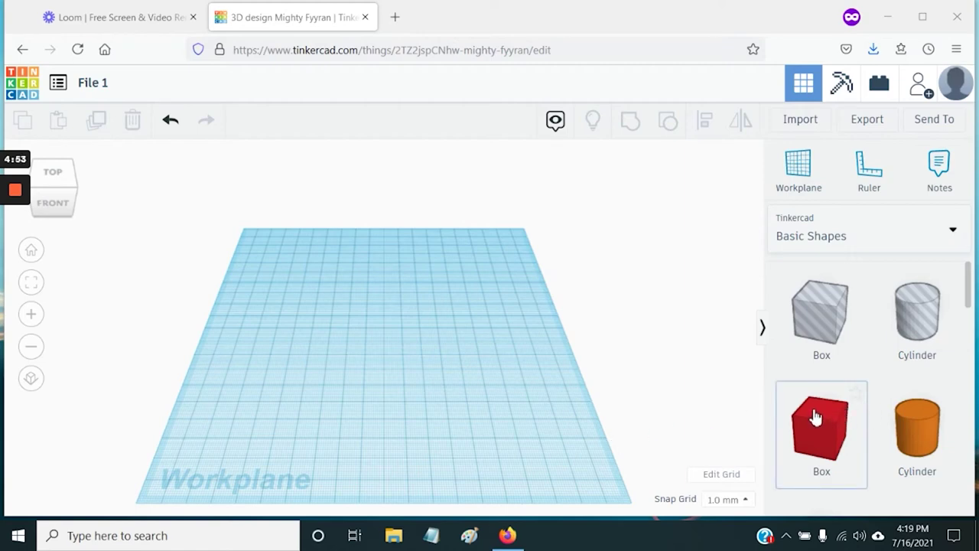
- Place a solid red box near the middle of the empty workplane and lock it against editing
drag(778, 411, 389, 370)
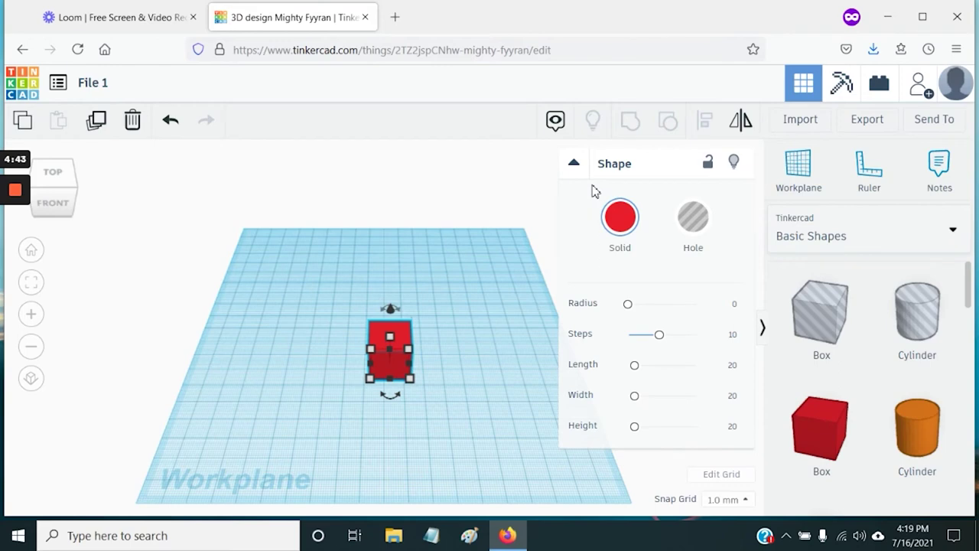
click(709, 164)
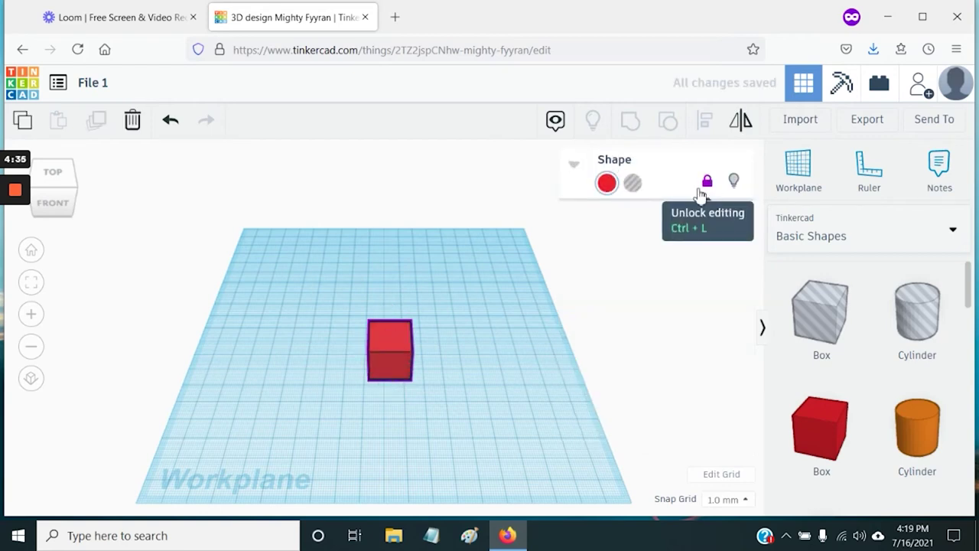
scroll(395, 375, up, 3)
scroll(395, 375, up, 3)
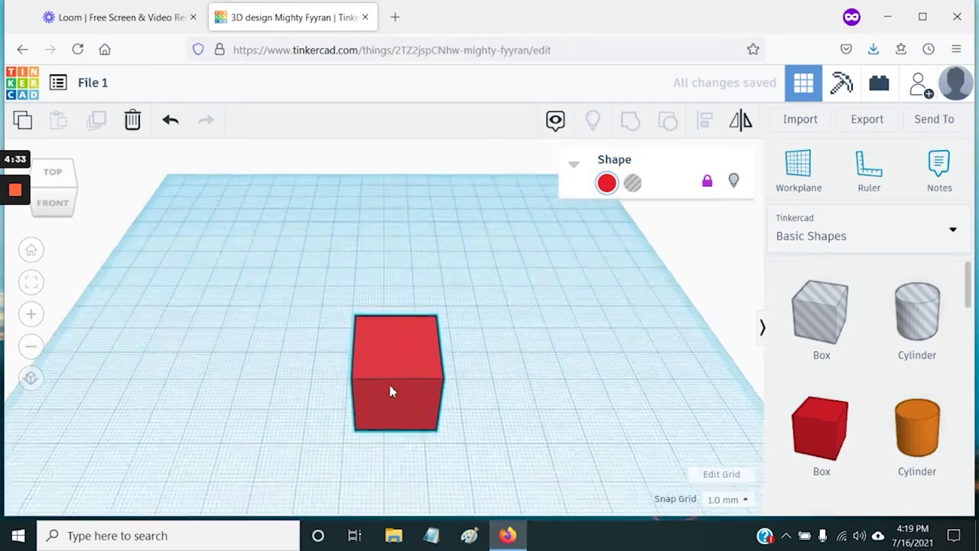
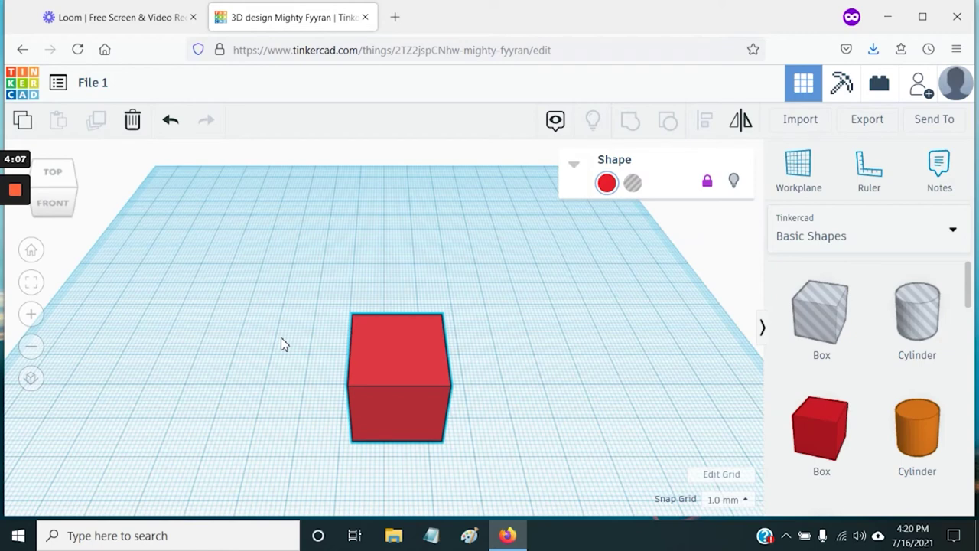
- Unlock the red box, and hide it and show it again
click(708, 184)
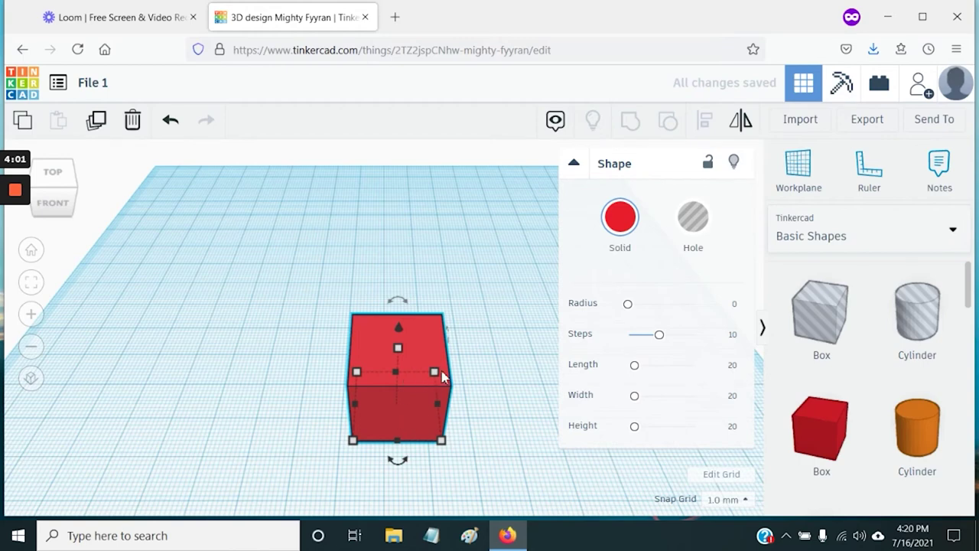
click(734, 164)
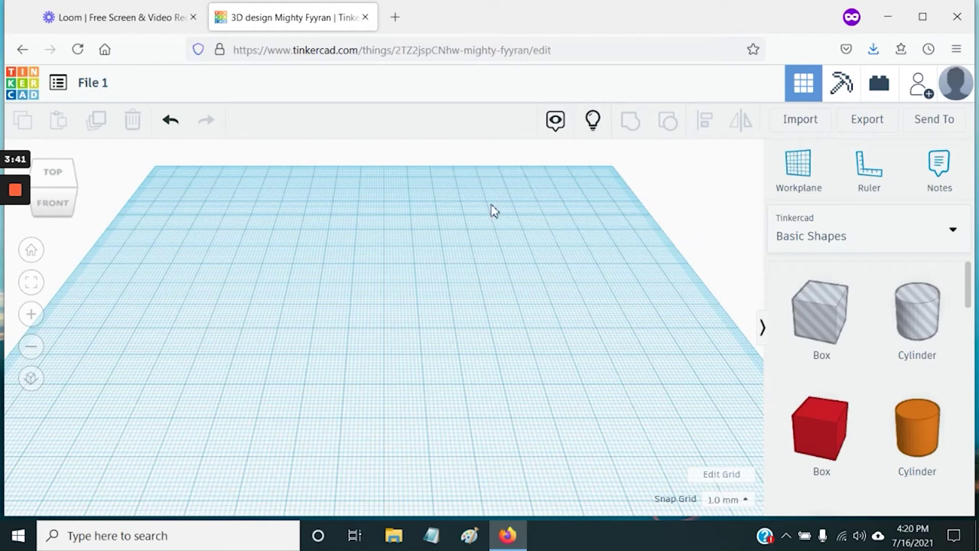
click(594, 122)
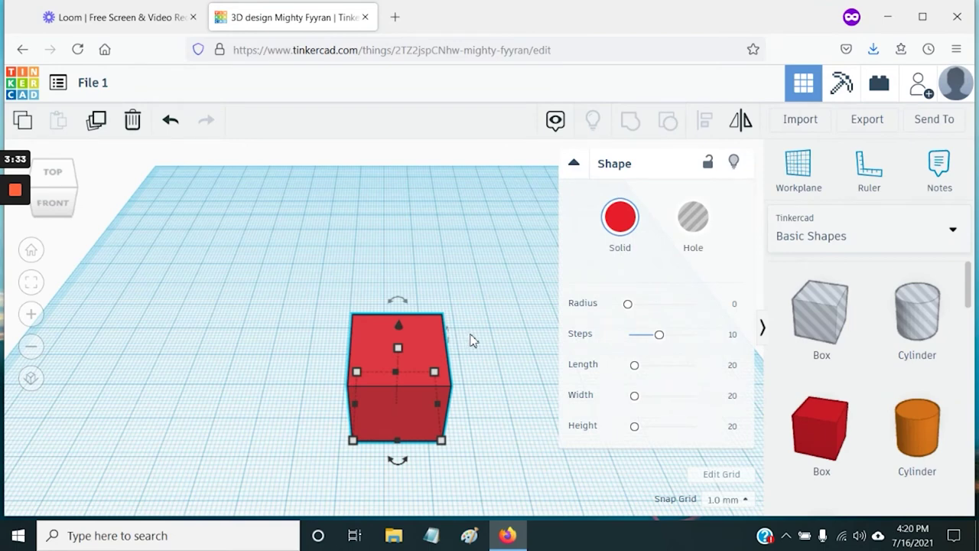
- Change the box's colour to preset orange and make it transparent
click(620, 220)
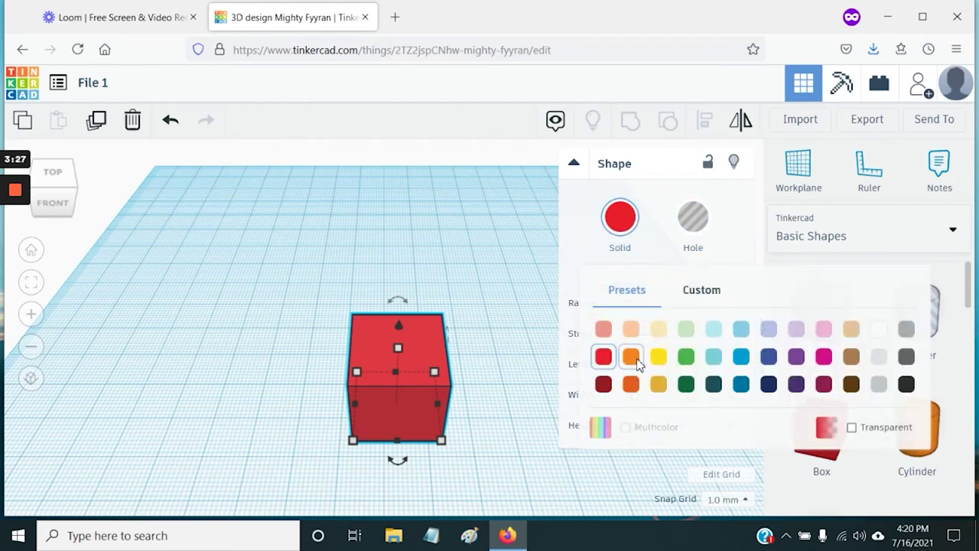
click(631, 355)
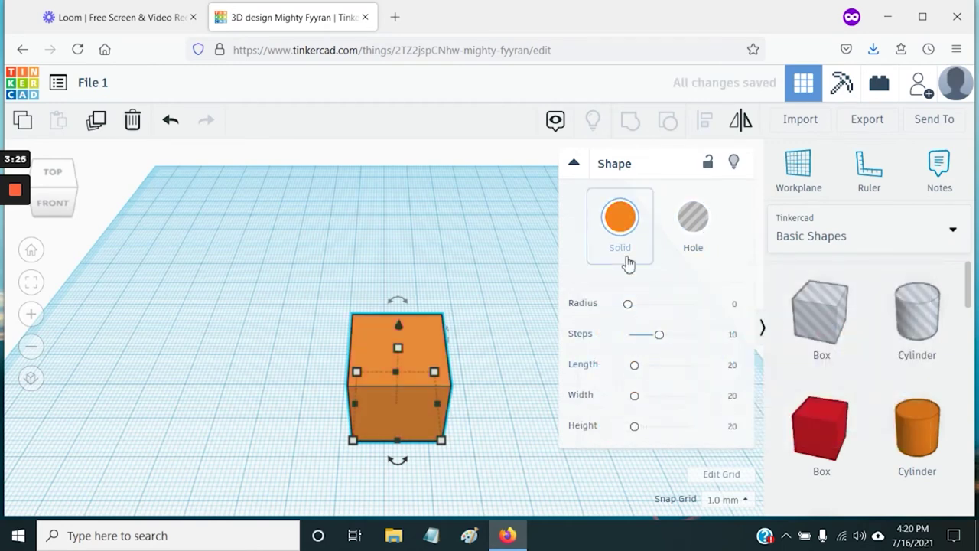
click(621, 220)
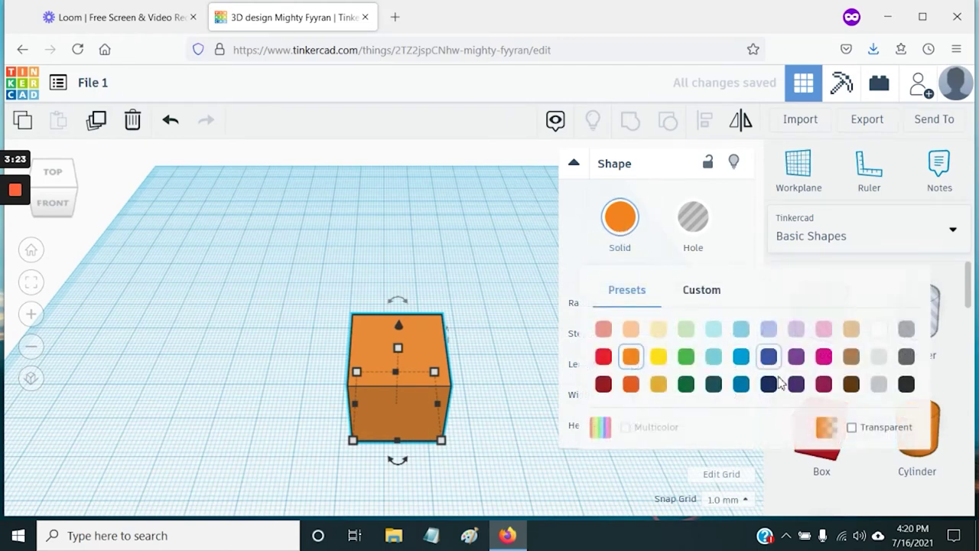
click(852, 428)
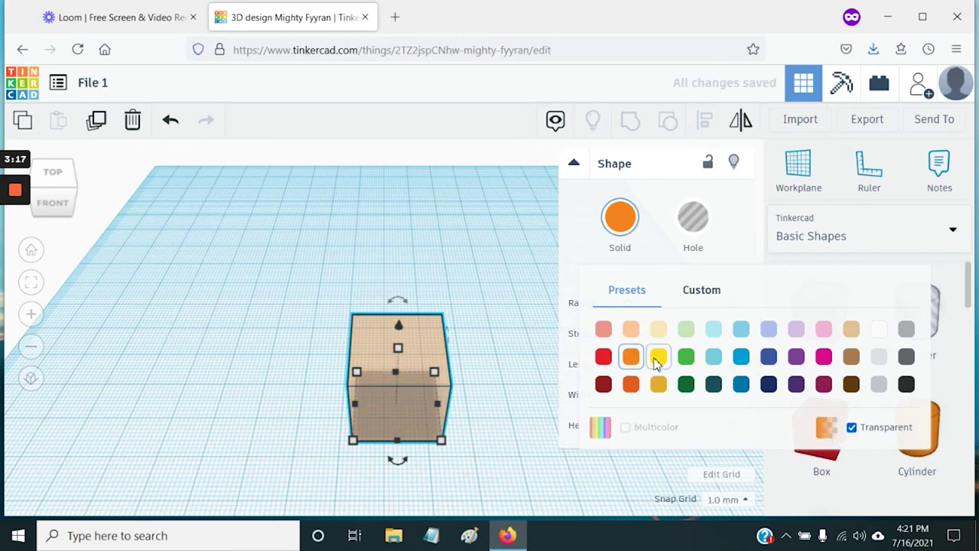
- Restore the box to opaque red, and switch it to a hole and back to a solid
click(604, 356)
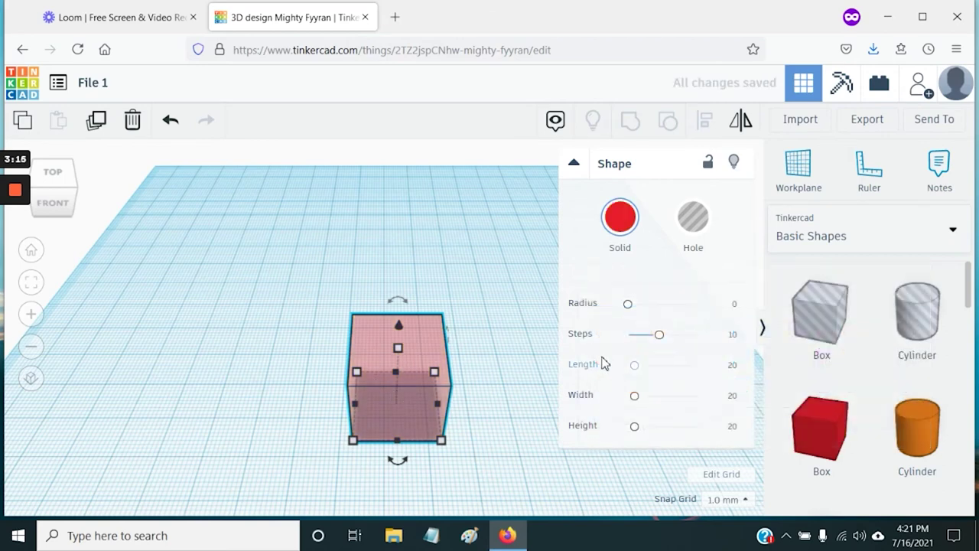
click(619, 218)
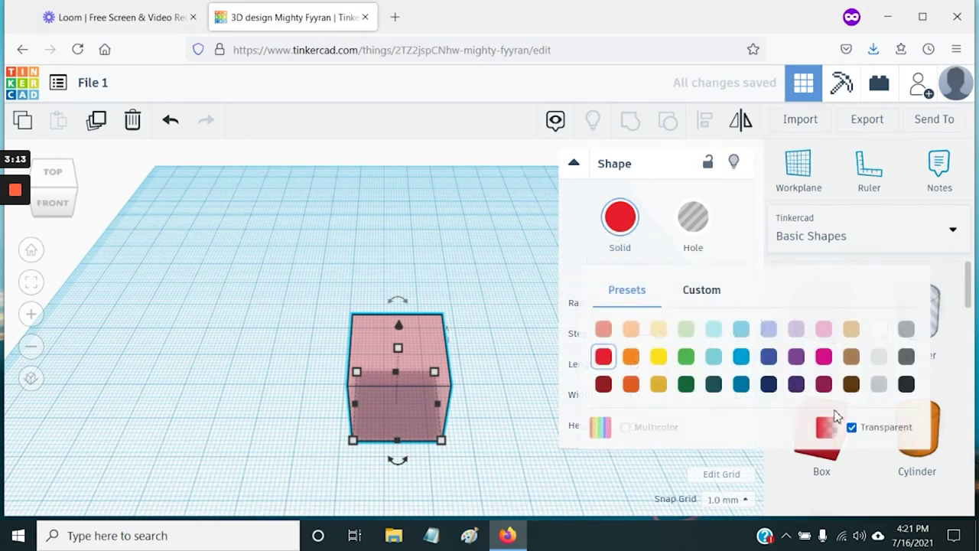
click(852, 428)
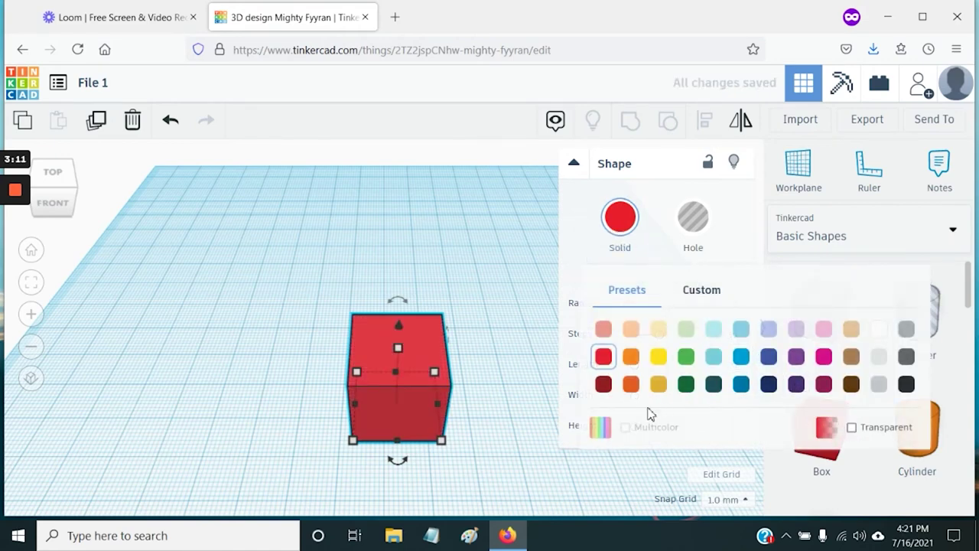
click(696, 232)
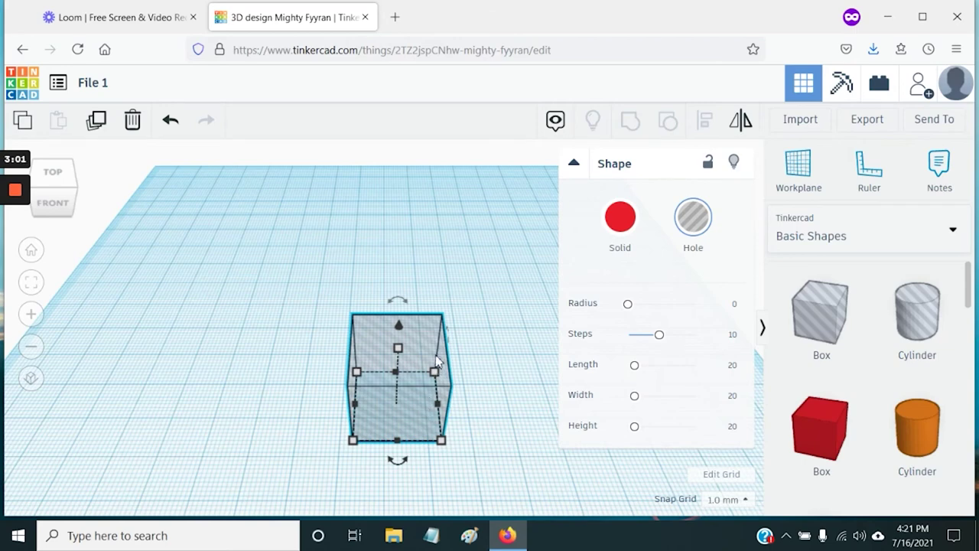
click(623, 217)
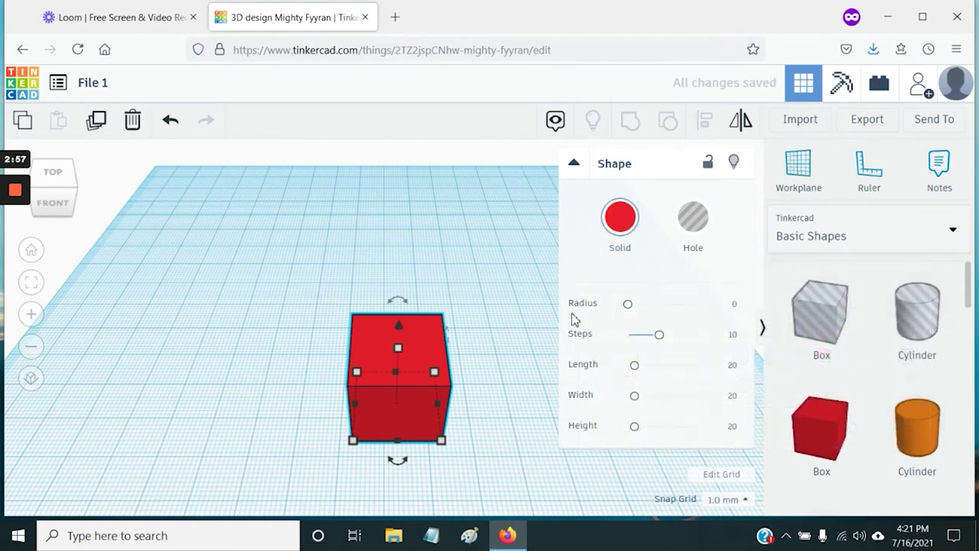
- Round the box's edges with a radius of 1.49 and 3 steps
drag(629, 309, 634, 343)
scroll(495, 424, up, 5)
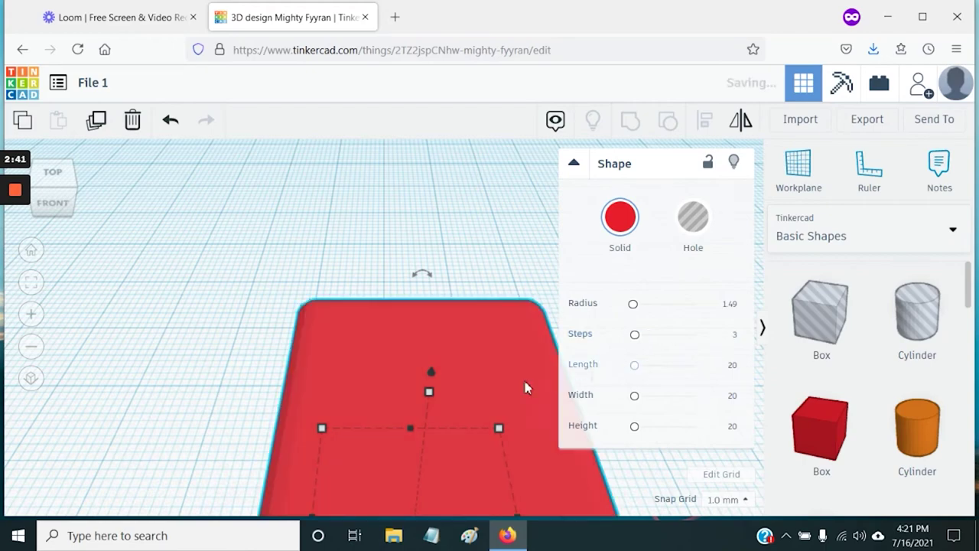
scroll(416, 410, down, 3)
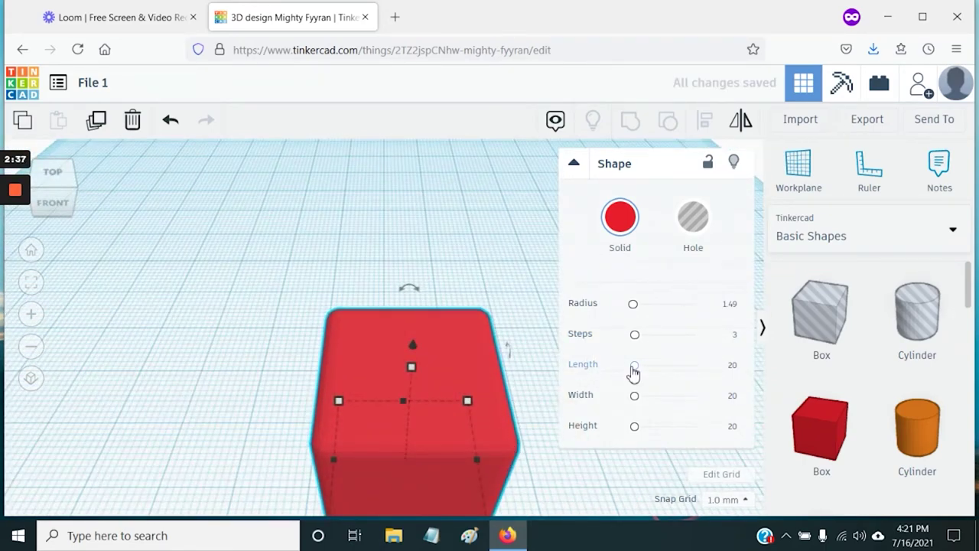
mouse_move(635, 335)
mouse_down()
mouse_move(648, 342)
mouse_move(638, 345)
mouse_up()
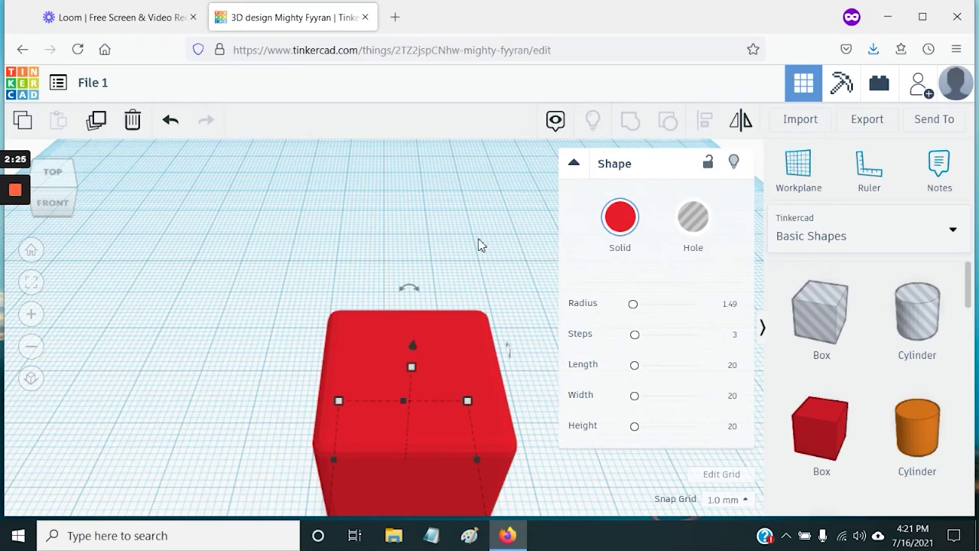
- Enlarge the box's footprint by pulling its far left corner outward, keeping its height
click(732, 365)
scroll(397, 271, down, 2)
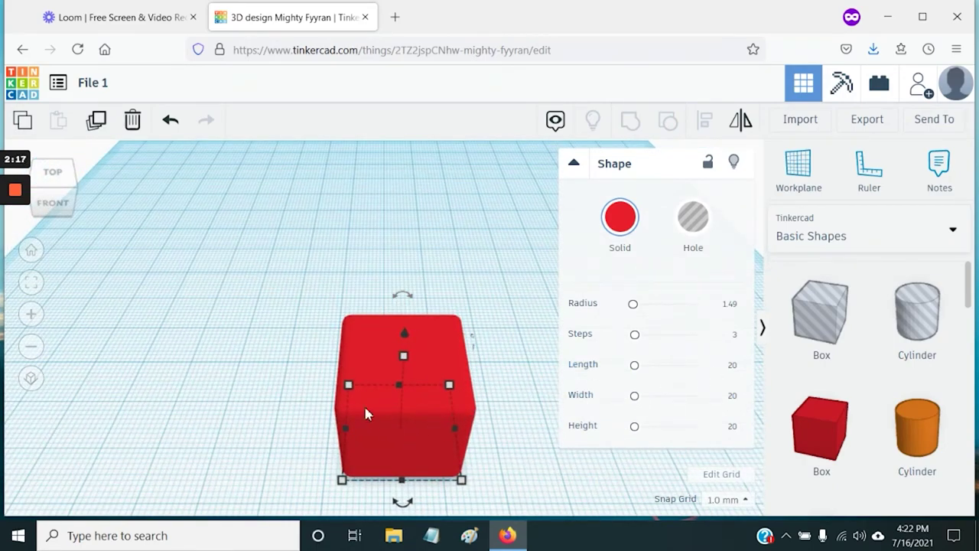
drag(350, 390, 253, 262)
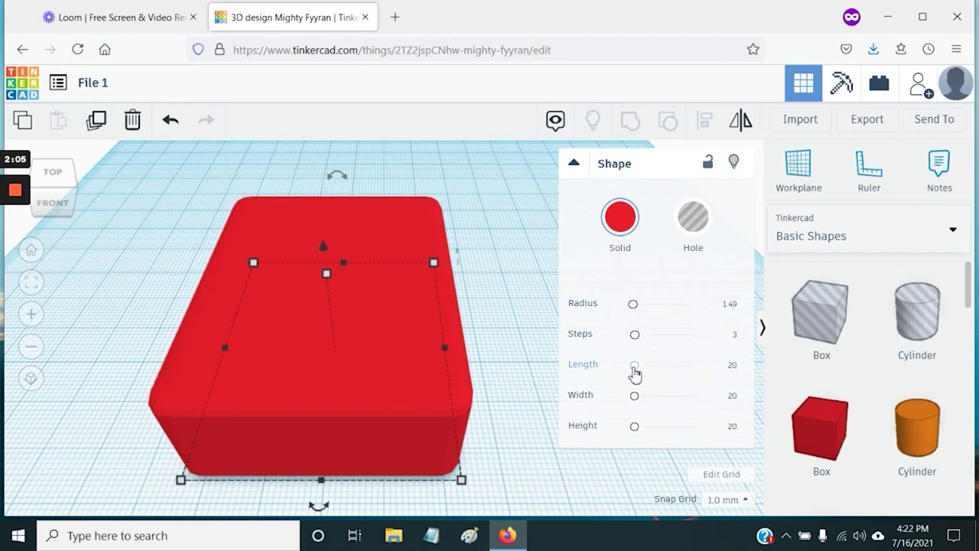
- Try several Length values on the enlarged box, ending at 24.23, and deselect it
mouse_move(639, 372)
mouse_down()
mouse_move(673, 371)
mouse_move(629, 376)
mouse_move(653, 372)
mouse_move(639, 373)
mouse_up()
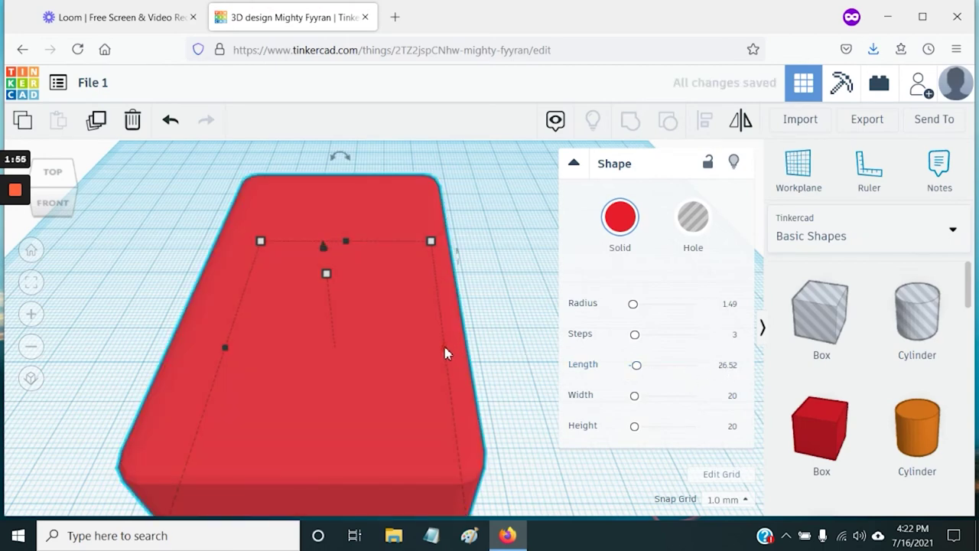
click(346, 241)
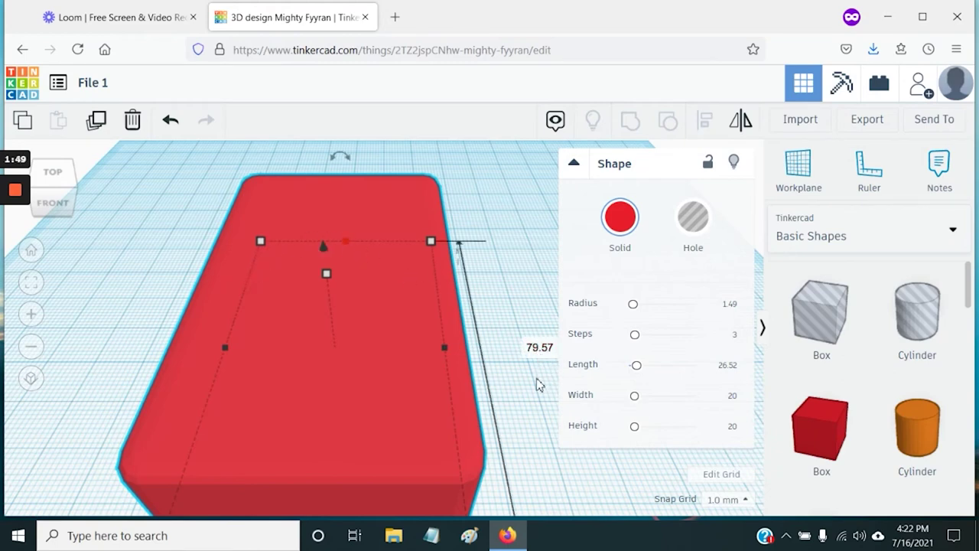
click(641, 368)
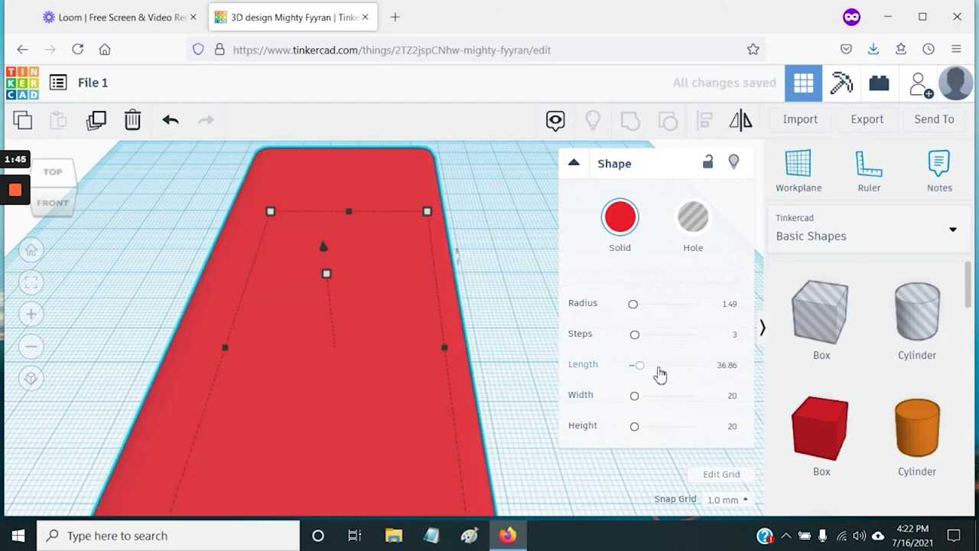
drag(640, 372, 636, 372)
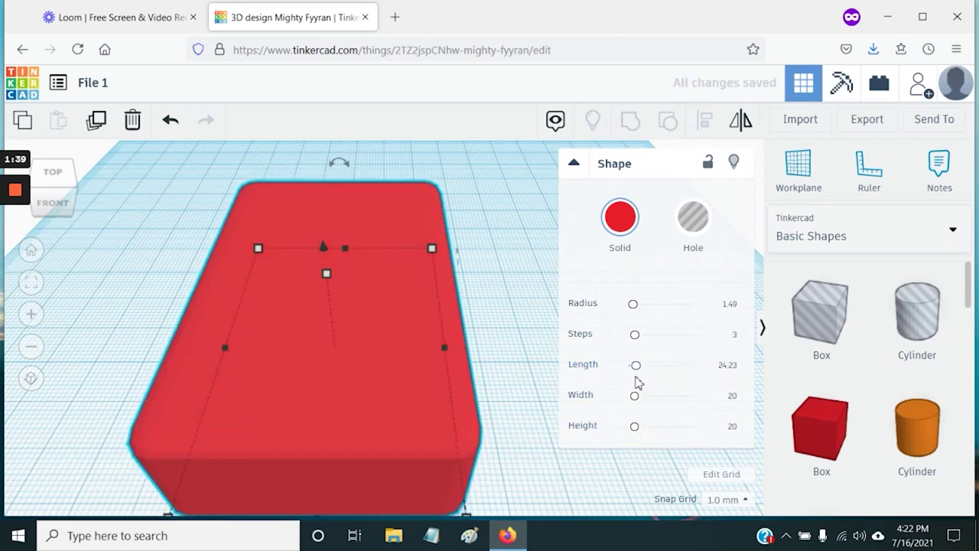
click(519, 299)
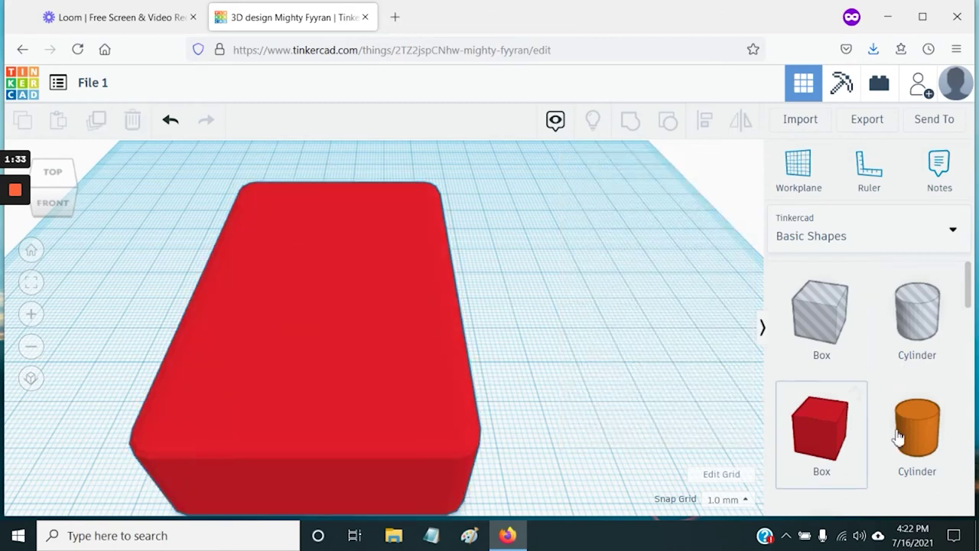
- Place a solid orange cylinder beside the box and set it to 14 sides with a bevel of 1.45, adjusting its segments too
scroll(728, 425, down, 2)
scroll(875, 409, down, 3)
scroll(875, 401, up, 2)
drag(928, 374, 509, 367)
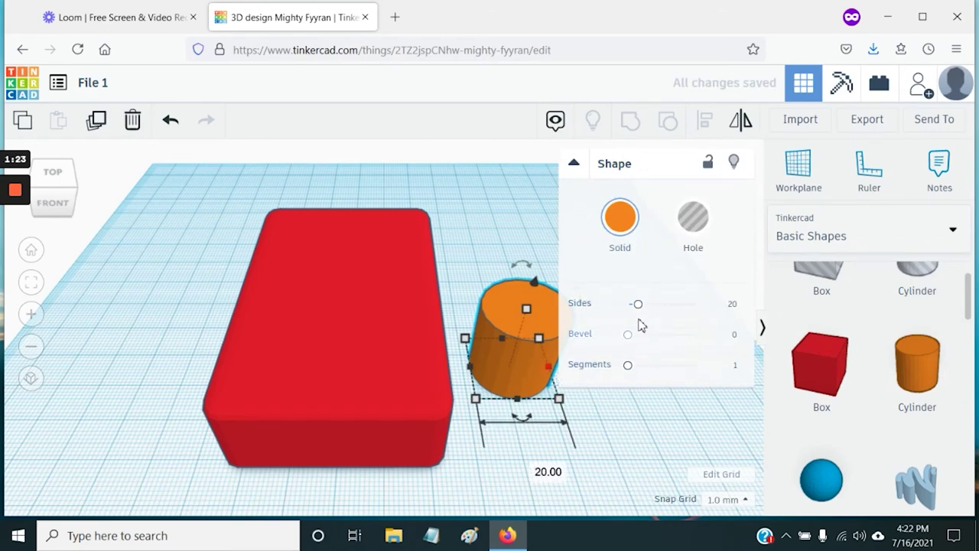
drag(637, 312, 669, 343)
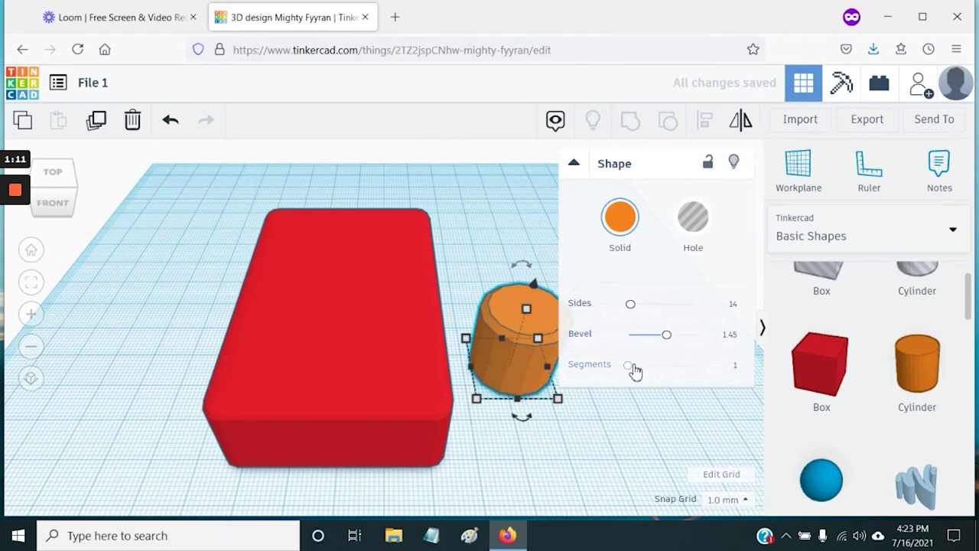
mouse_move(638, 373)
mouse_down()
mouse_move(656, 372)
mouse_move(640, 373)
mouse_up()
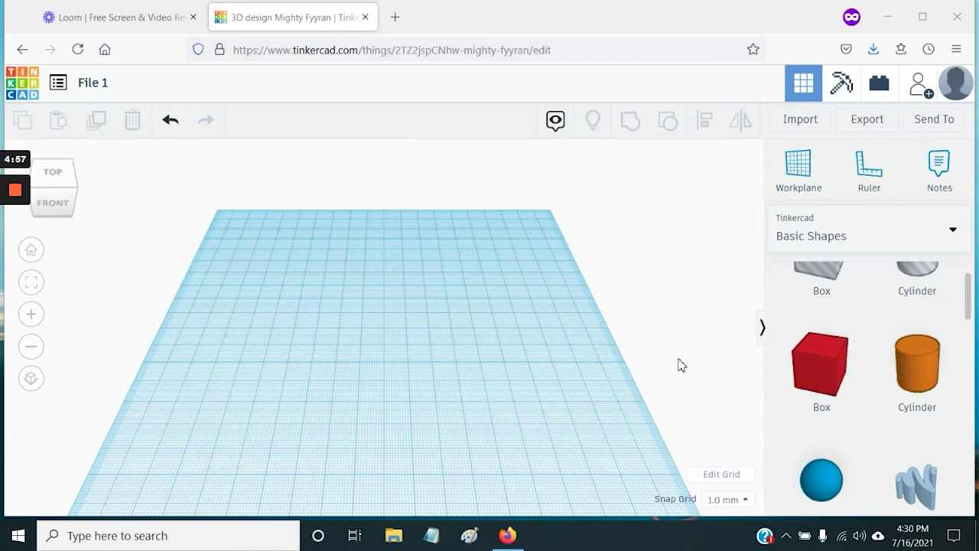
- Place a red box, an orange cylinder, a blue sphere and a second red box spread across the empty workplane
drag(831, 357, 277, 282)
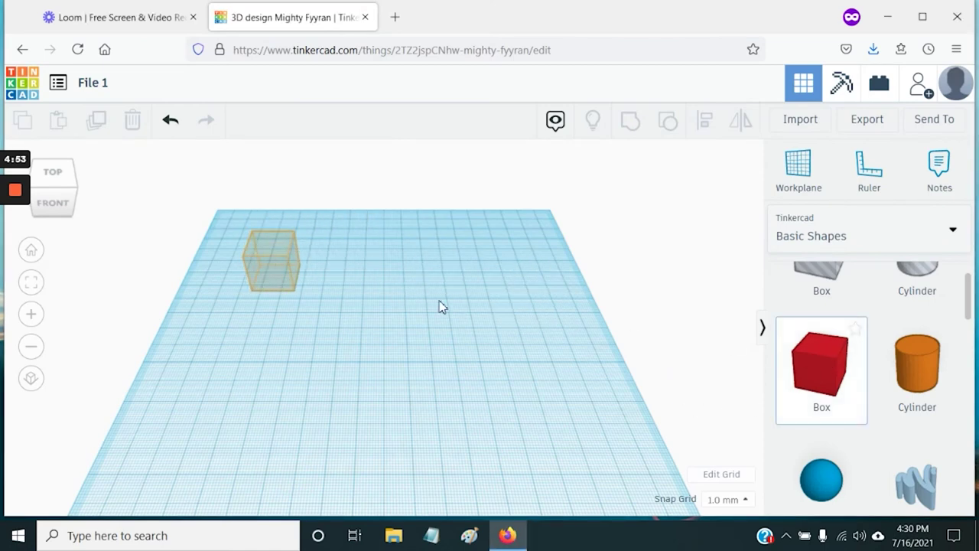
drag(918, 361, 448, 264)
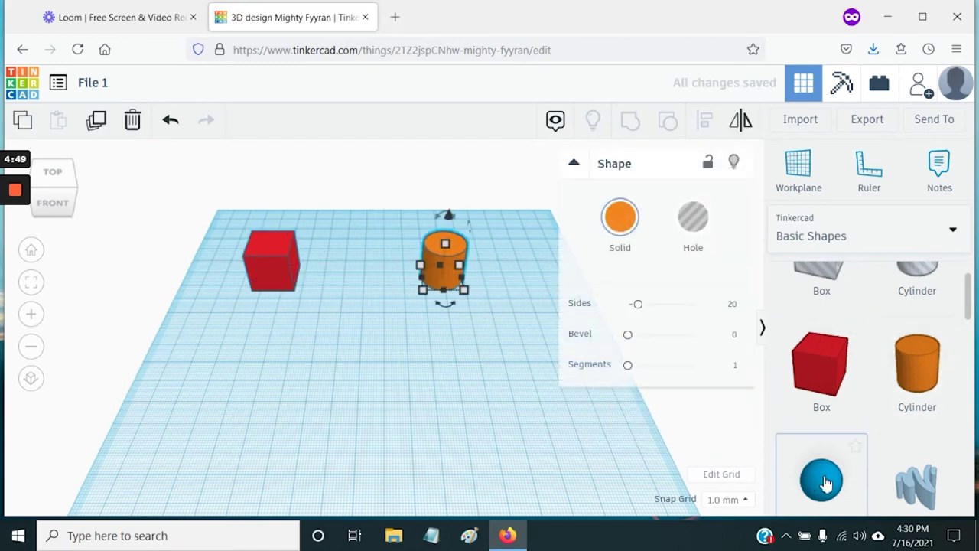
click(359, 348)
drag(353, 350, 355, 342)
drag(783, 382, 469, 384)
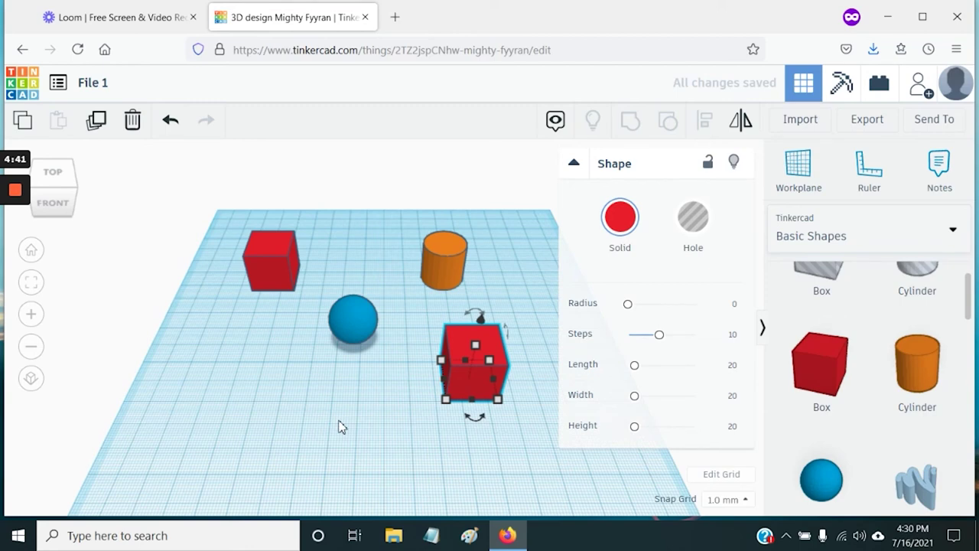
- Select all four shapes and scale them together to 128 mm wide, 94 mm deep and 25 mm high
drag(223, 221, 536, 421)
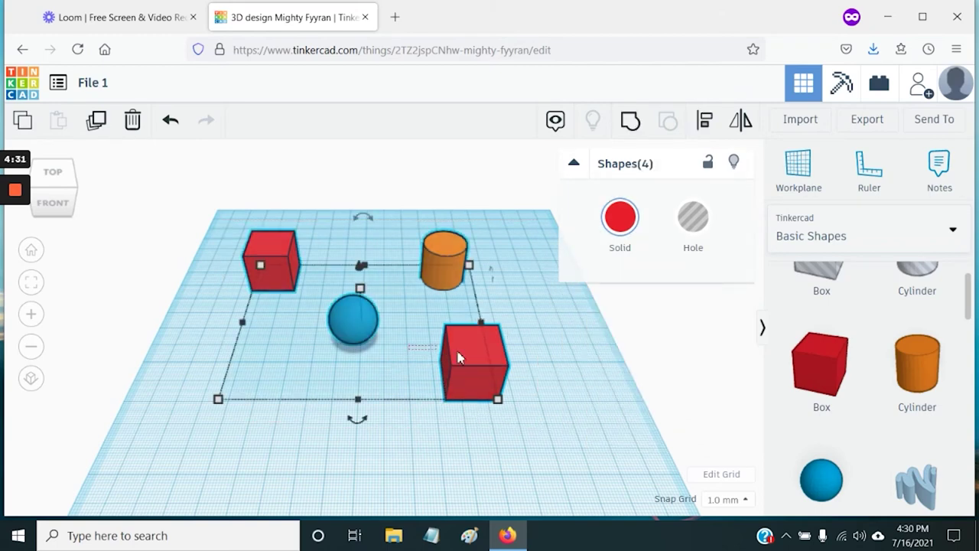
click(515, 416)
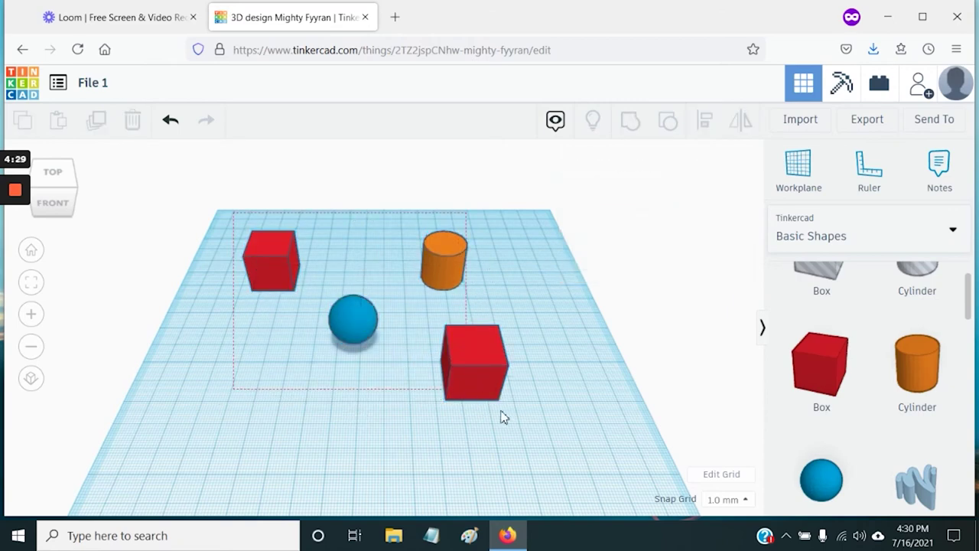
key(ctrl+a)
drag(498, 354, 546, 405)
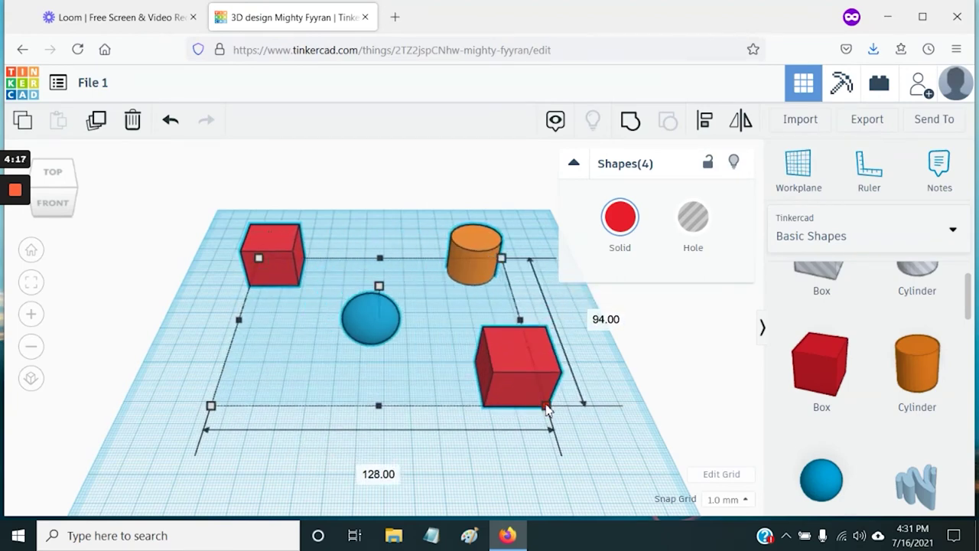
drag(381, 284, 398, 274)
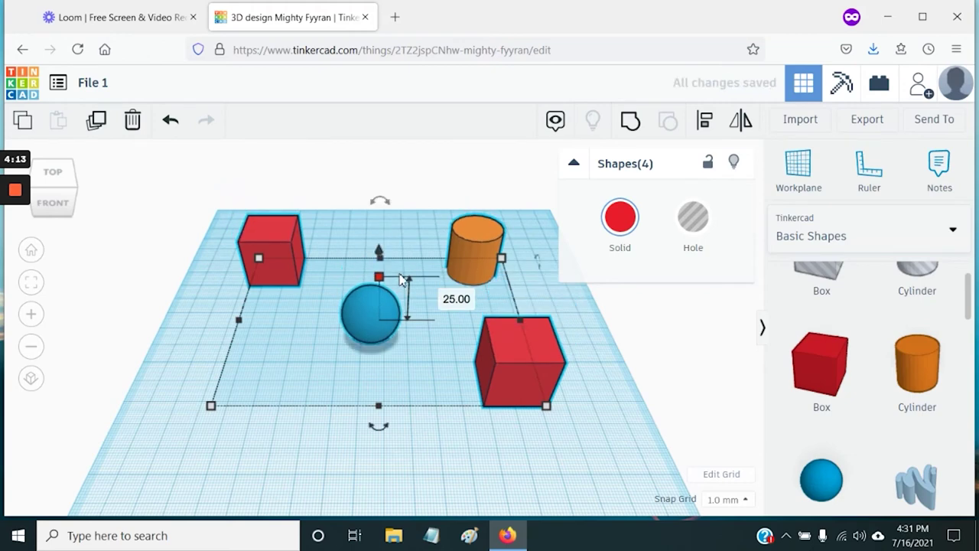
- Try rotating the four selected shapes together and raising them off the workplane, and deselect them
mouse_move(375, 427)
drag(378, 432, 402, 420)
drag(380, 243, 376, 214)
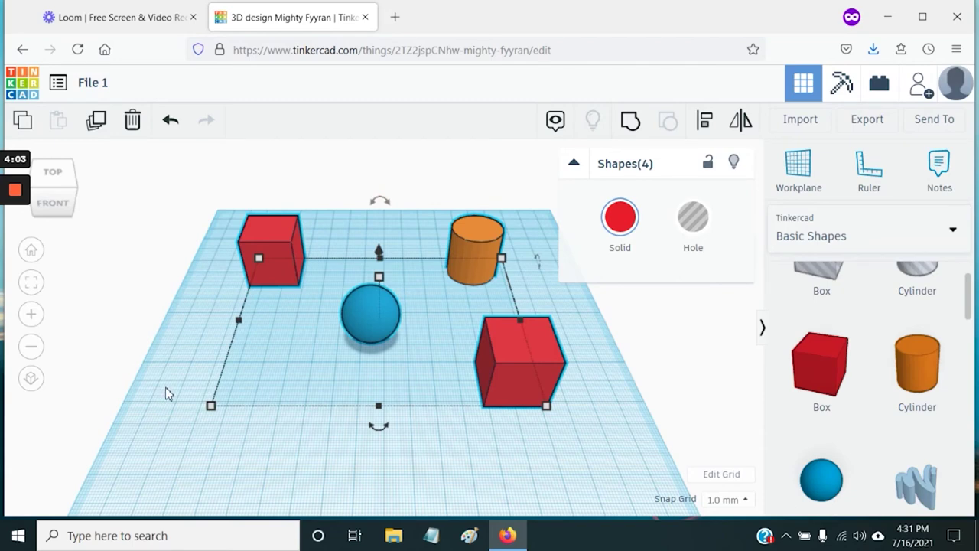
click(166, 389)
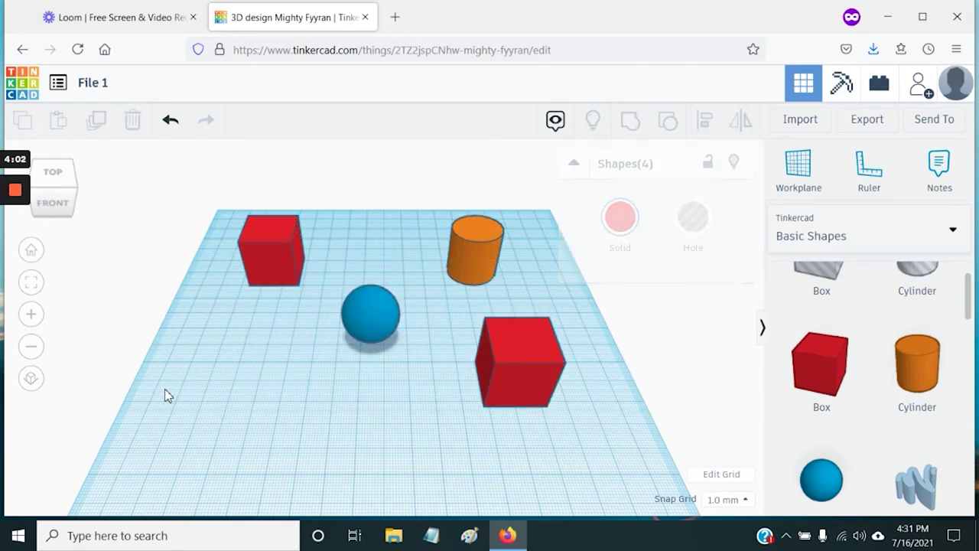
- Select both red boxes and move them together about 12 mm towards the back and 3 mm sideways
click(262, 259)
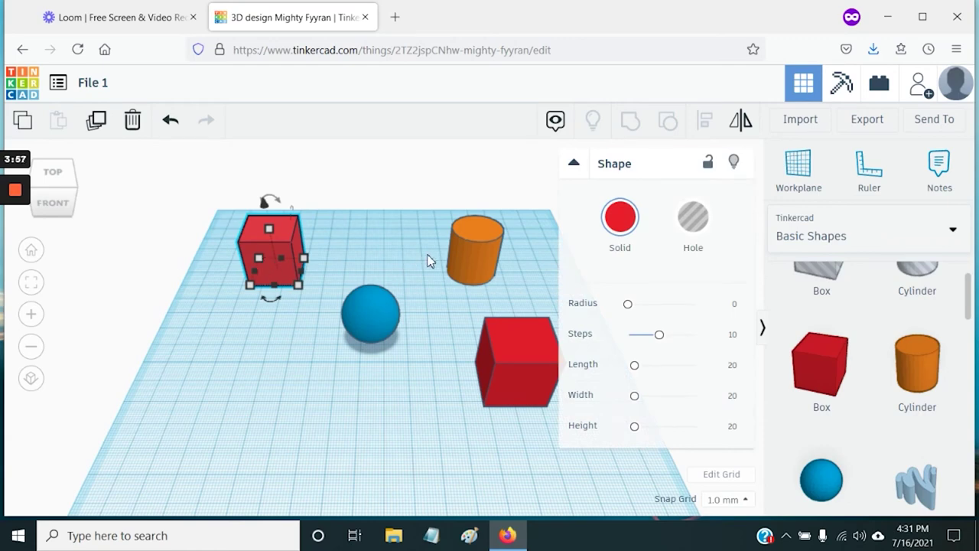
shift+click(518, 361)
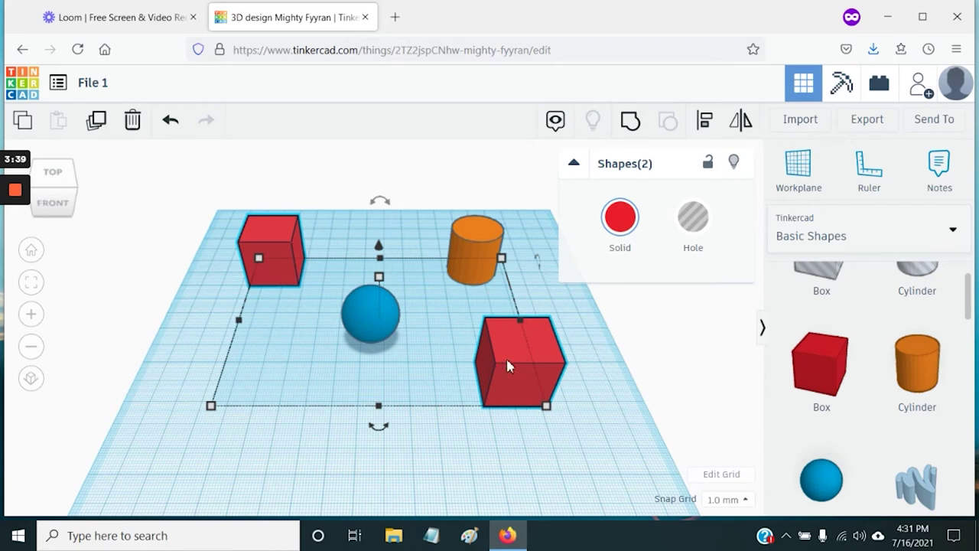
drag(507, 359, 513, 331)
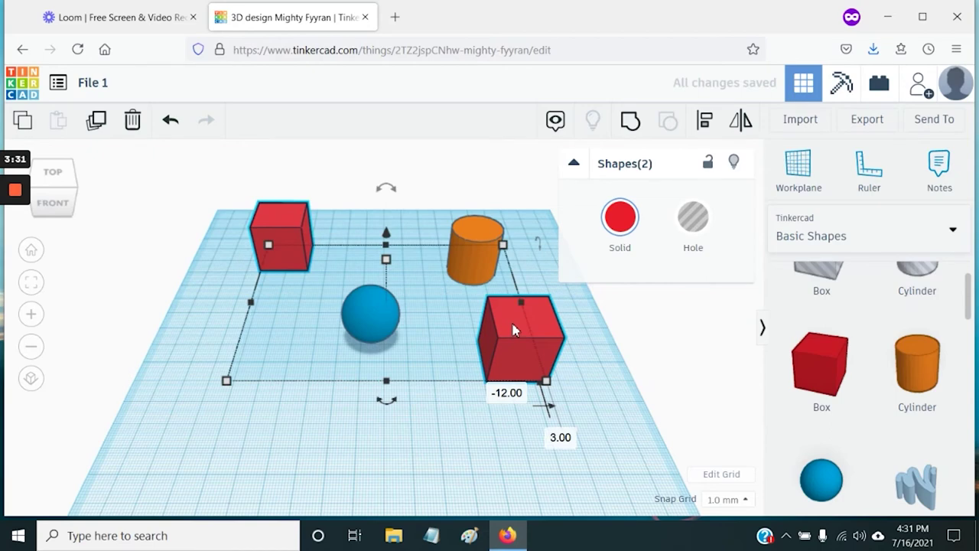
- Add the blue sphere to the two selected boxes, move all three slightly towards the front, and deselect them
shift+click(371, 316)
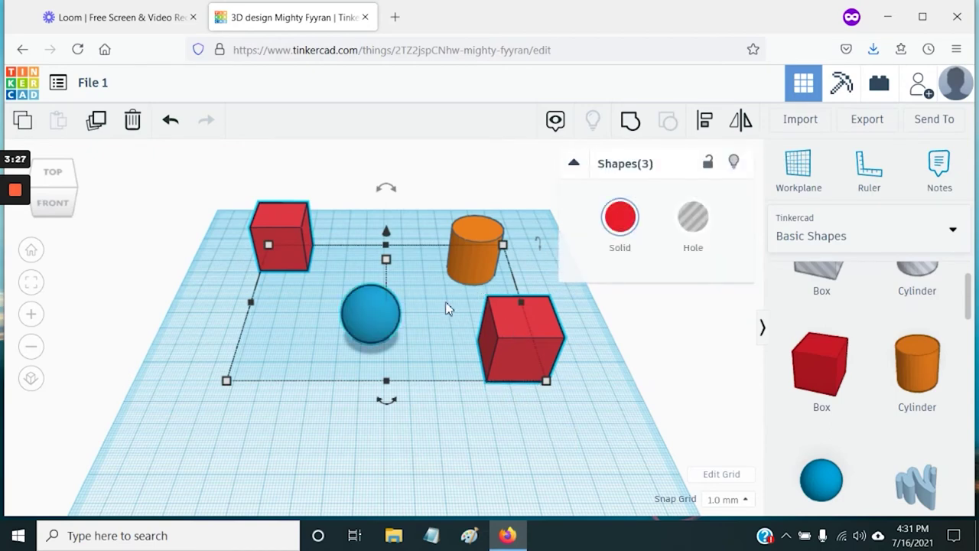
mouse_move(508, 343)
mouse_down()
mouse_move(538, 359)
mouse_move(426, 406)
mouse_move(540, 317)
mouse_move(501, 436)
mouse_move(410, 346)
mouse_move(522, 315)
mouse_move(521, 359)
mouse_move(428, 353)
mouse_move(503, 308)
mouse_move(525, 330)
mouse_move(491, 353)
mouse_up()
click(428, 371)
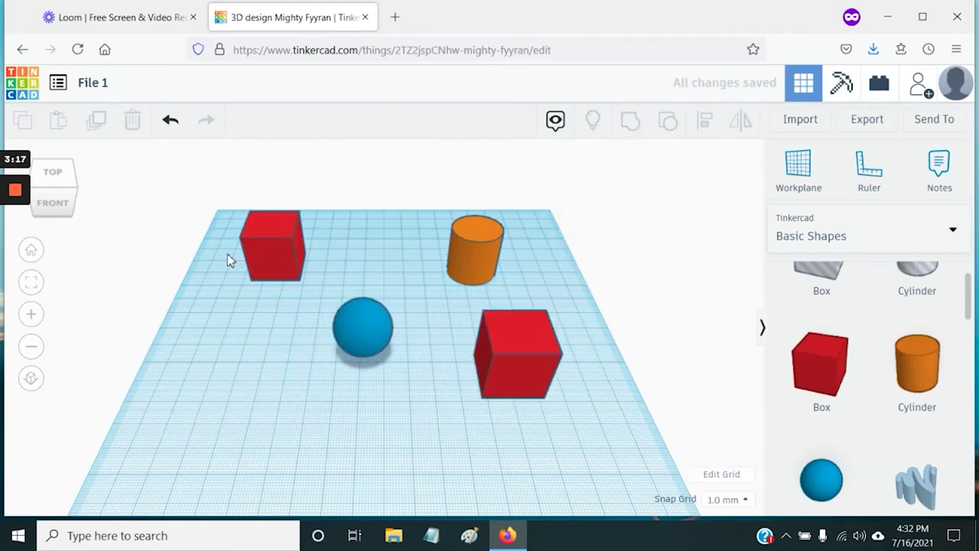
- Select all four shapes, exclude the sphere, move the rest slightly back, and exclude the cylinder so only the red boxes stay selected
drag(278, 251, 579, 428)
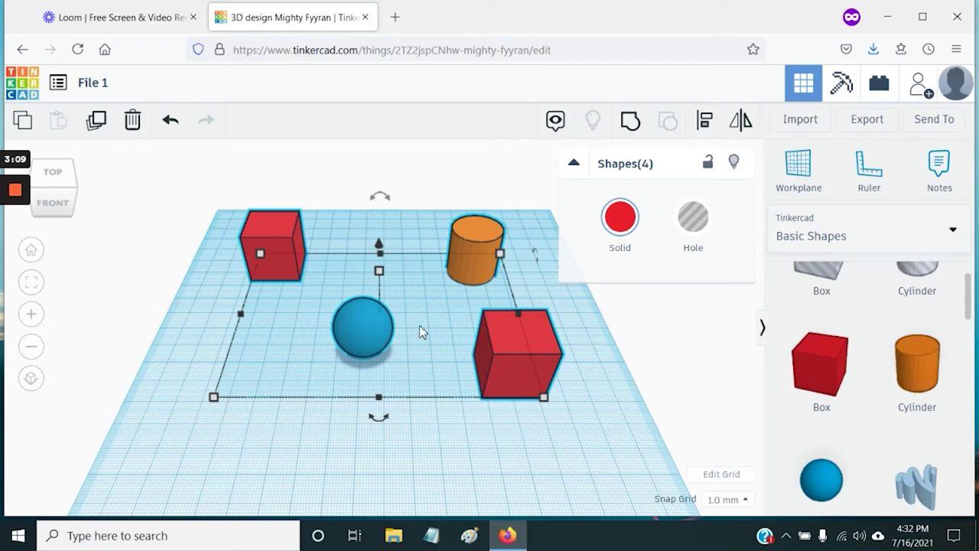
shift+click(365, 326)
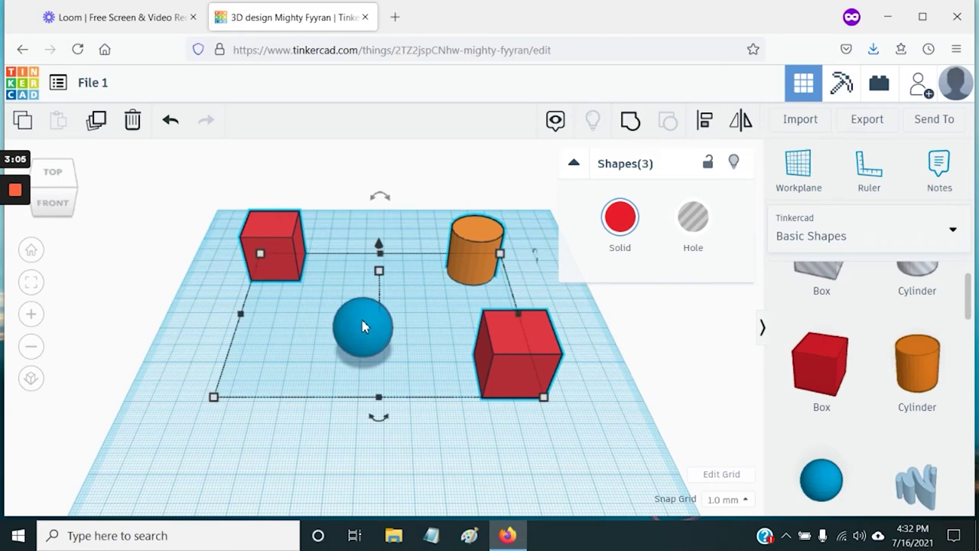
mouse_move(508, 347)
mouse_down()
mouse_move(551, 378)
mouse_move(401, 330)
mouse_move(562, 388)
mouse_move(432, 339)
mouse_move(582, 429)
mouse_move(397, 379)
mouse_move(576, 411)
mouse_move(492, 390)
mouse_move(515, 373)
mouse_move(502, 413)
mouse_move(478, 294)
mouse_move(416, 425)
mouse_move(566, 376)
mouse_move(510, 335)
mouse_up()
shift+click(474, 254)
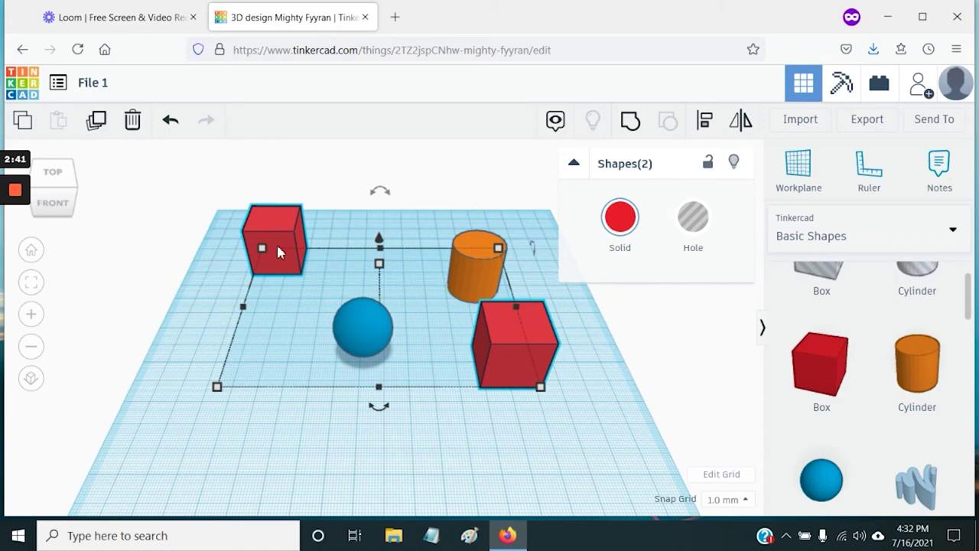
- Try aligning the two red boxes to their common centre across the workplane's width, and undo the alignment
click(703, 122)
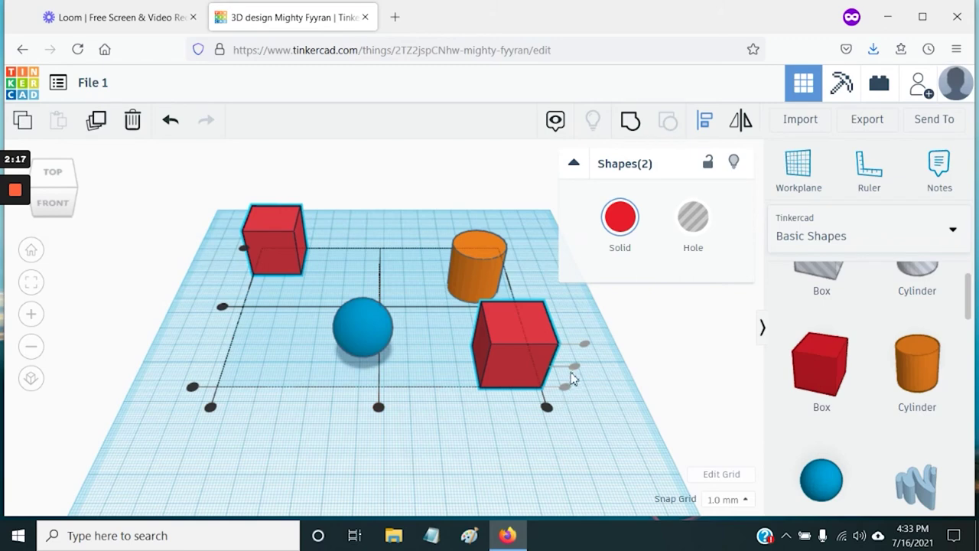
click(378, 409)
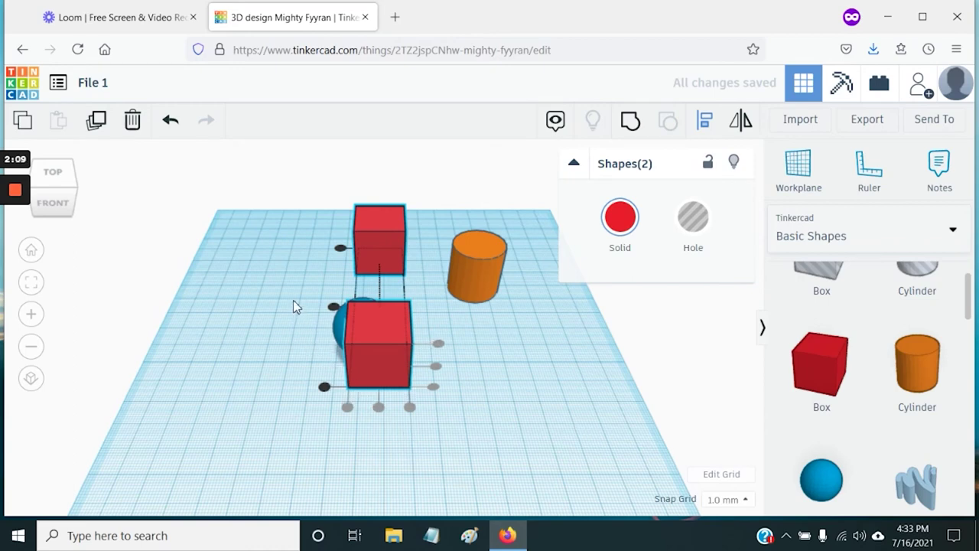
click(171, 122)
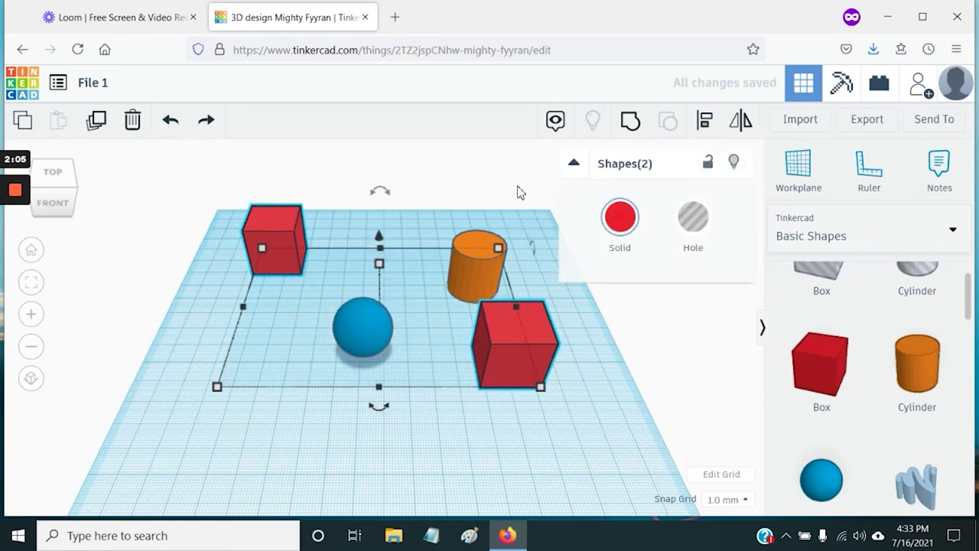
- Try aligning the two red boxes along their right edges, undo the alignment, and deselect them
click(704, 122)
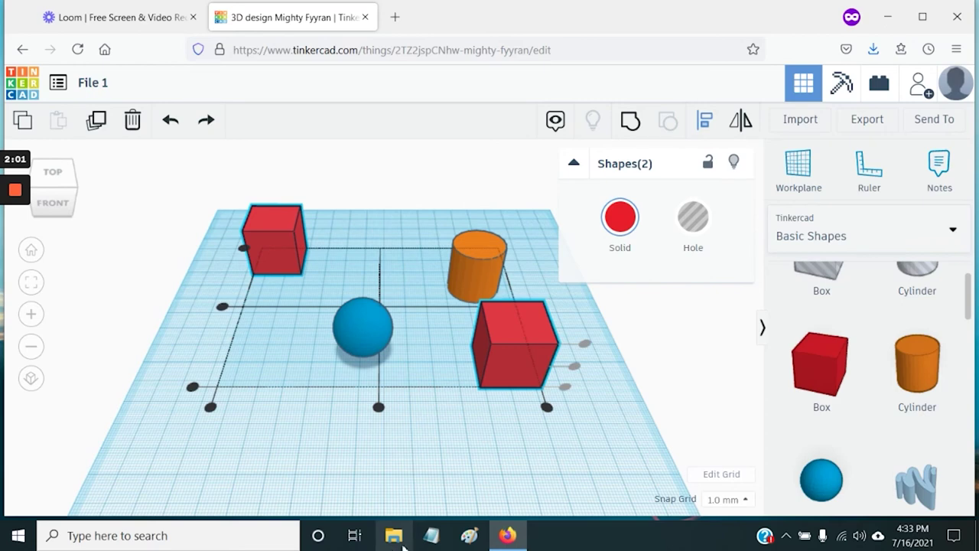
click(546, 407)
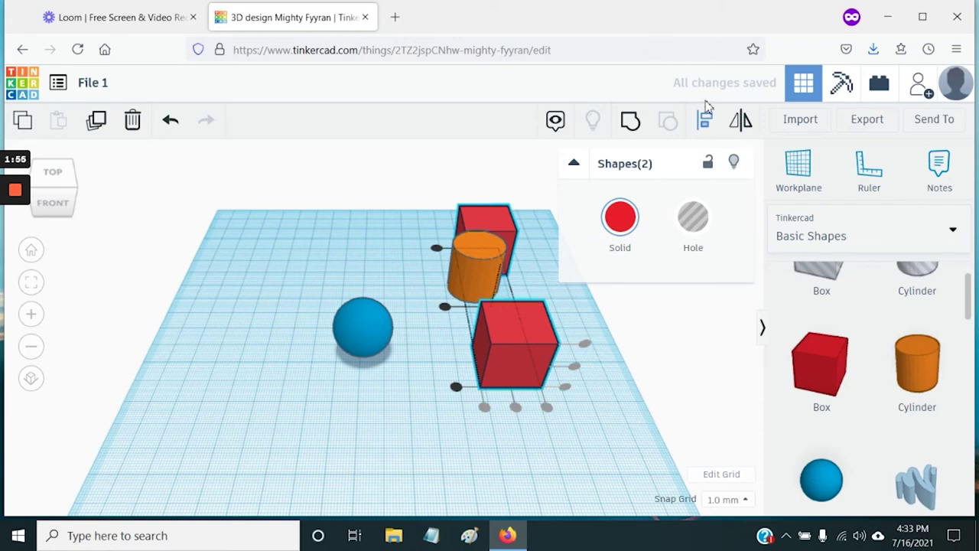
click(173, 126)
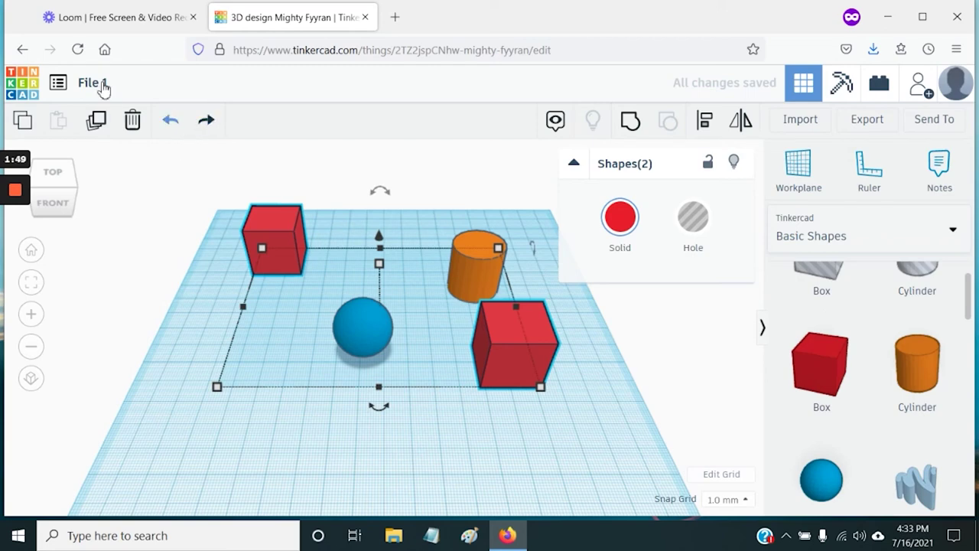
click(214, 282)
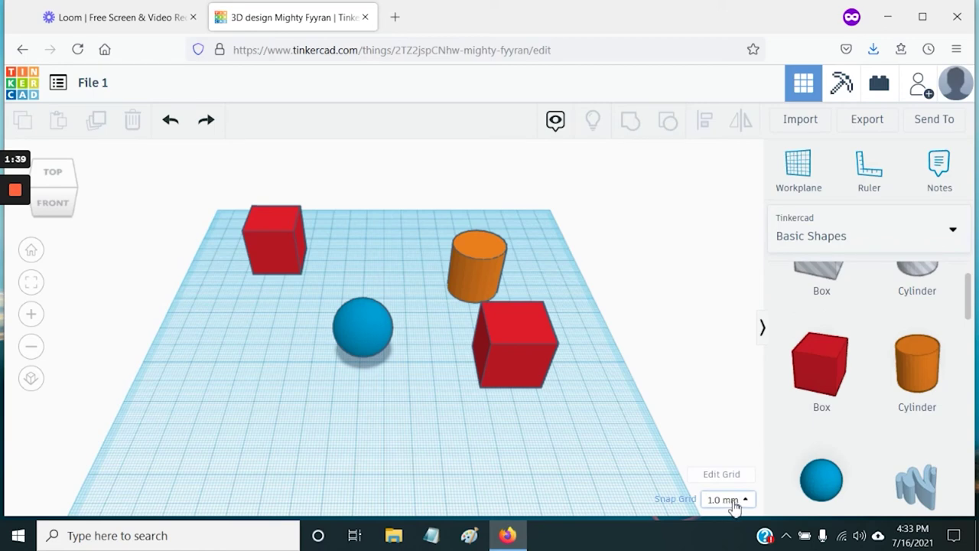
- Move the nearer red box about 114 mm to the left, and reposition it at the front of the workplane below the sphere
drag(513, 341, 213, 439)
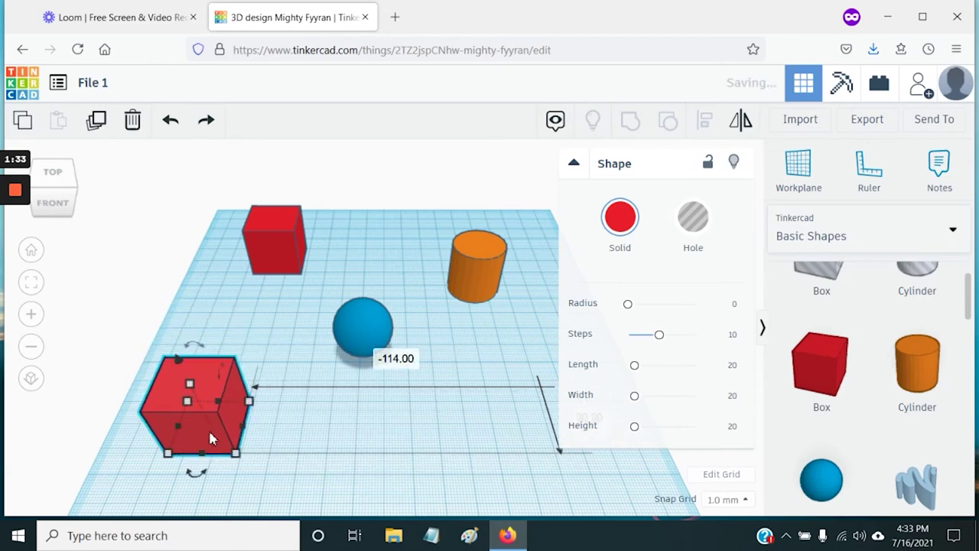
click(484, 358)
drag(245, 398, 376, 425)
- Turn the snap grid off and move the front red box about 22.67 mm to the left and 1.76 mm towards the front
click(731, 499)
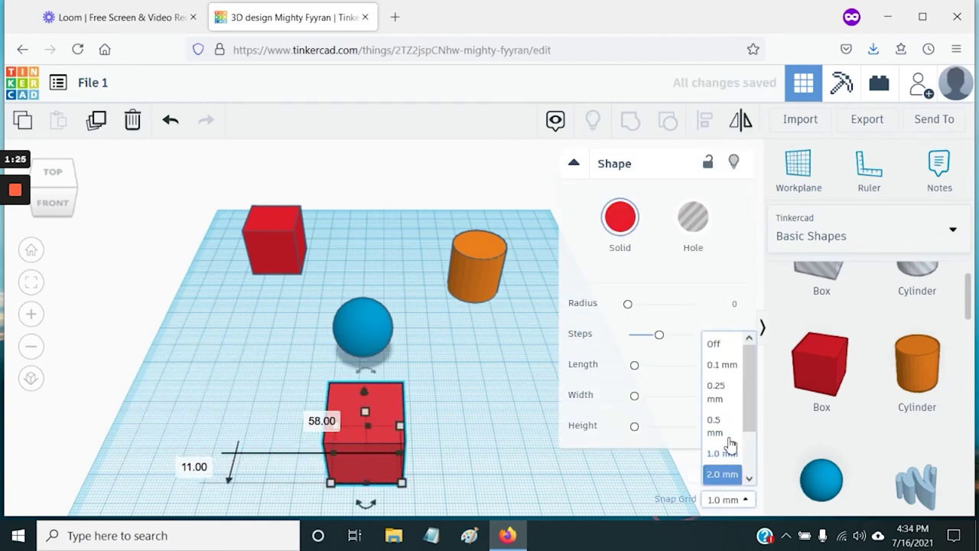
click(718, 345)
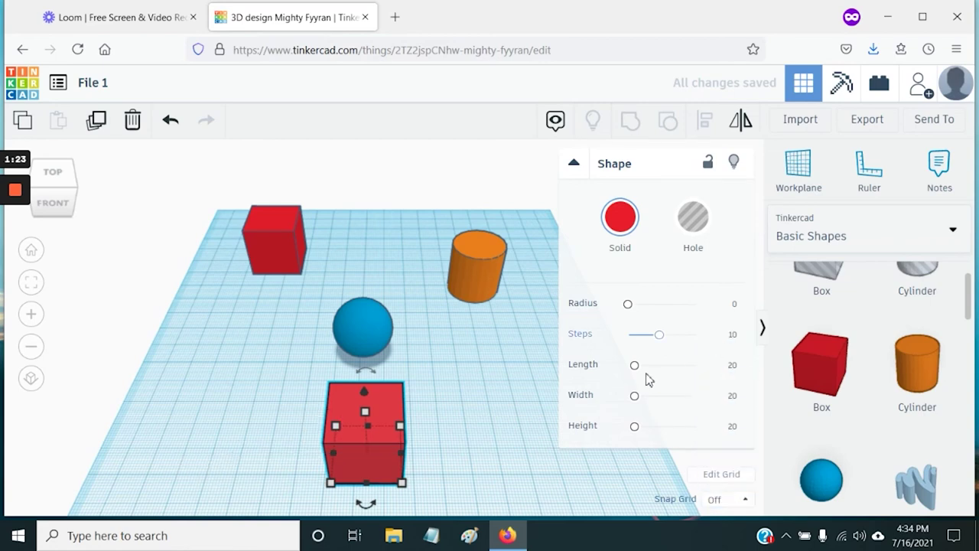
drag(383, 401, 315, 407)
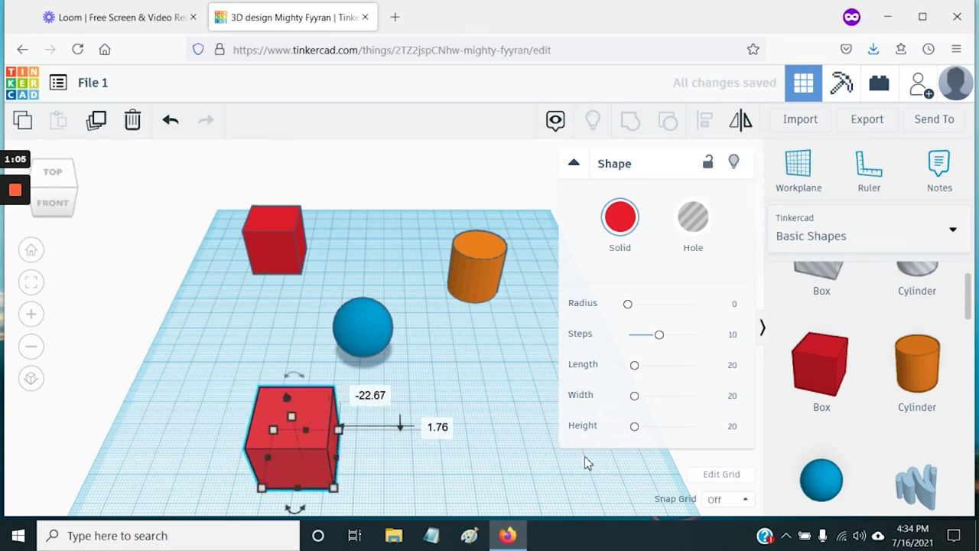
- Set the snap grid to 5.0 mm and move the front red box in grid steps, ending to the right of the sphere
click(723, 501)
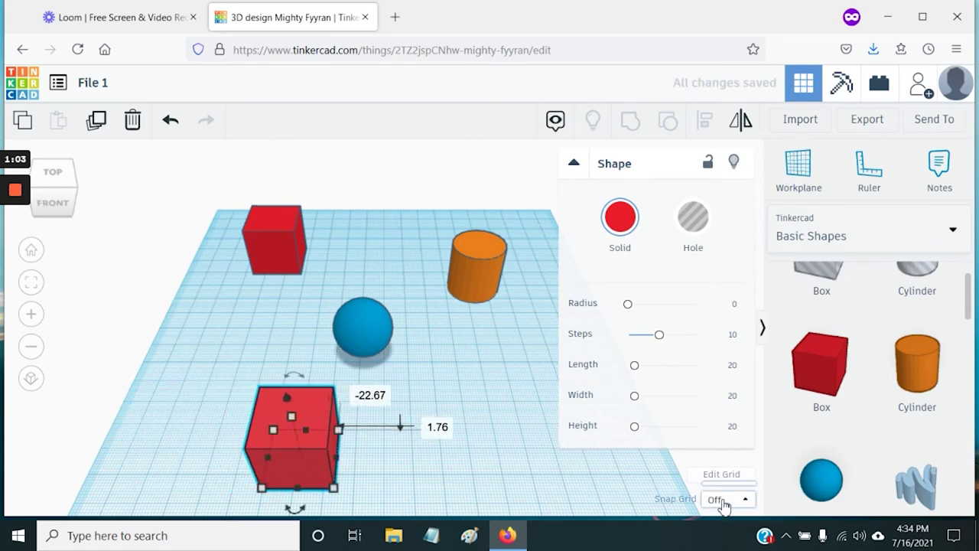
drag(750, 400, 750, 470)
click(722, 452)
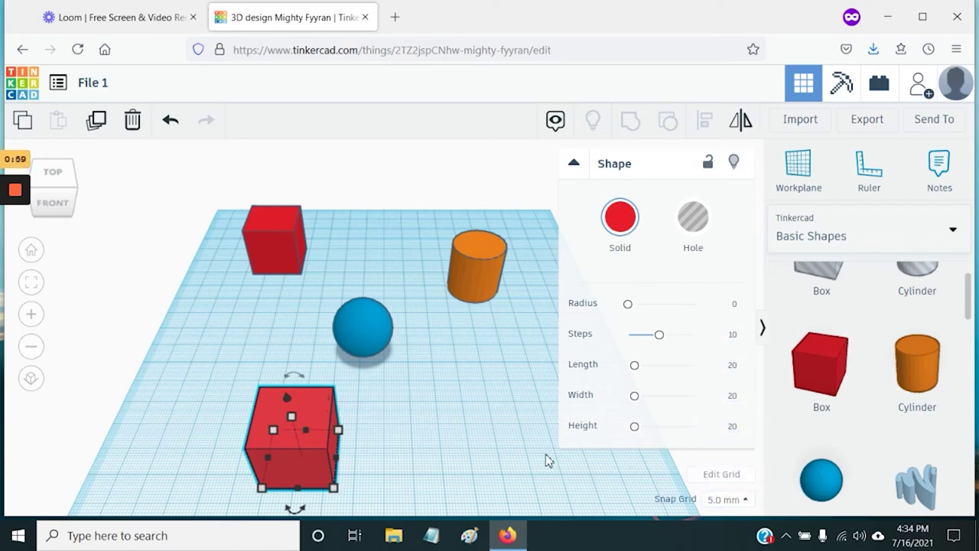
drag(300, 437, 221, 359)
drag(230, 409, 495, 429)
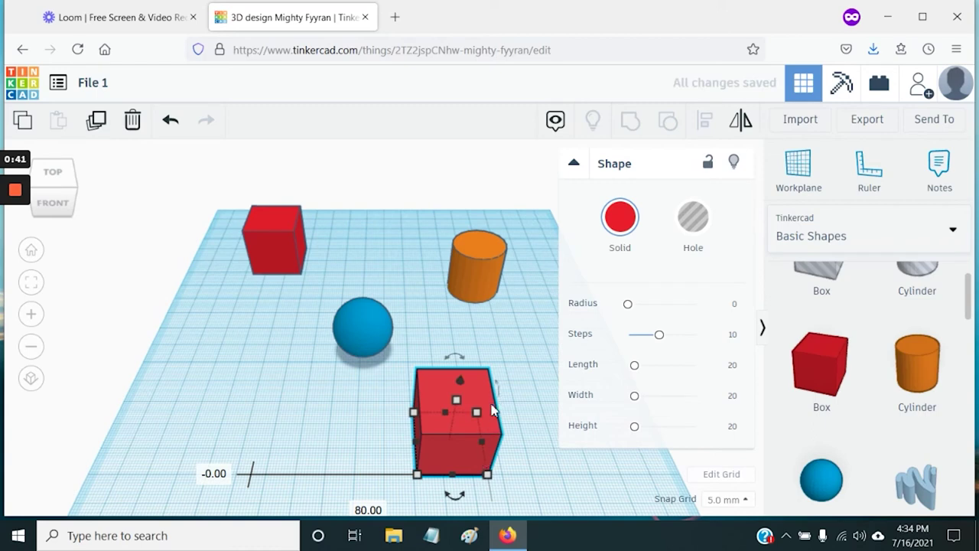
mouse_move(456, 357)
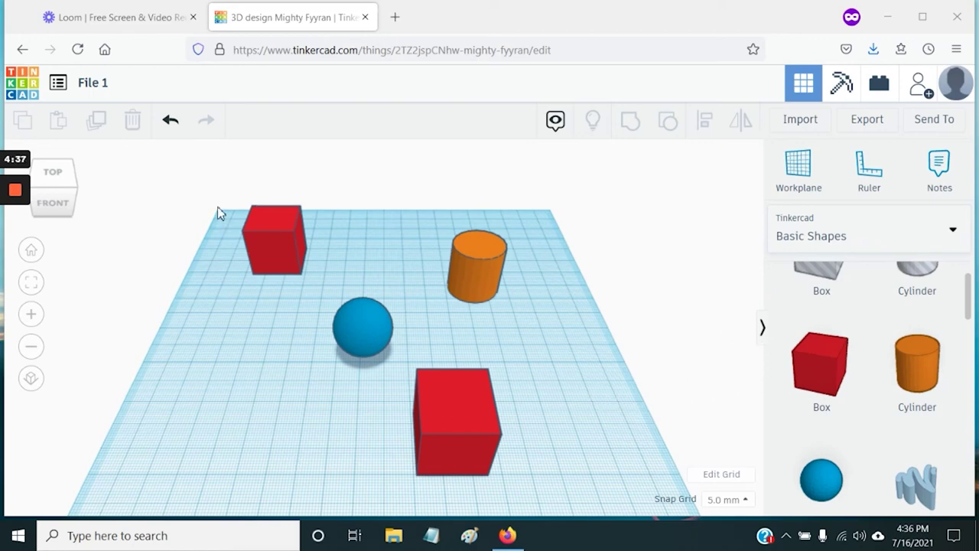
- Group all four shapes, recolour the group solid yellow, and deselect it
drag(212, 218, 581, 491)
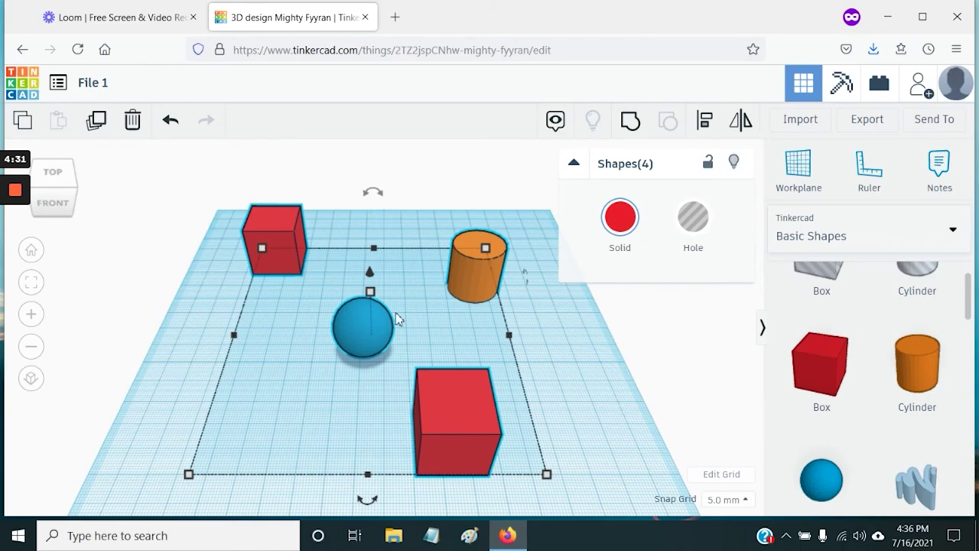
click(632, 122)
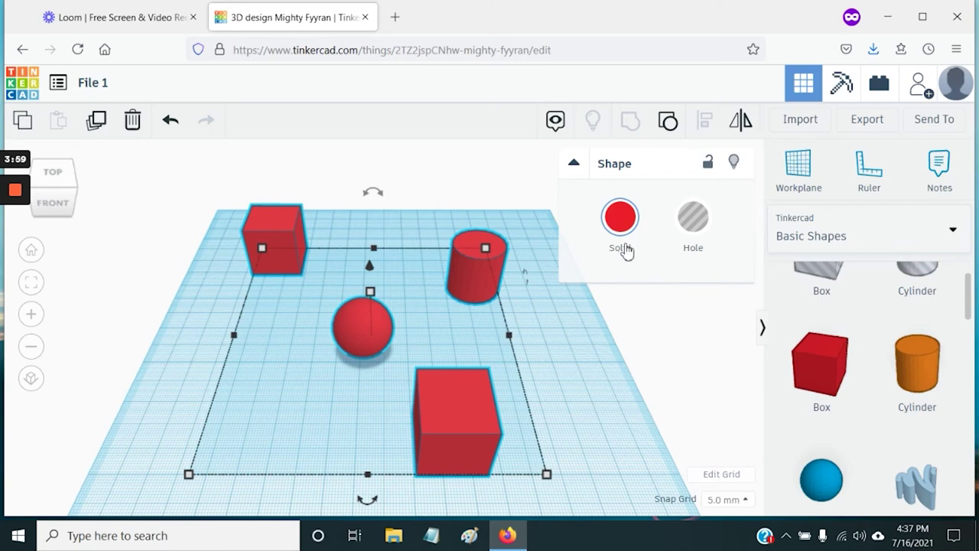
click(620, 218)
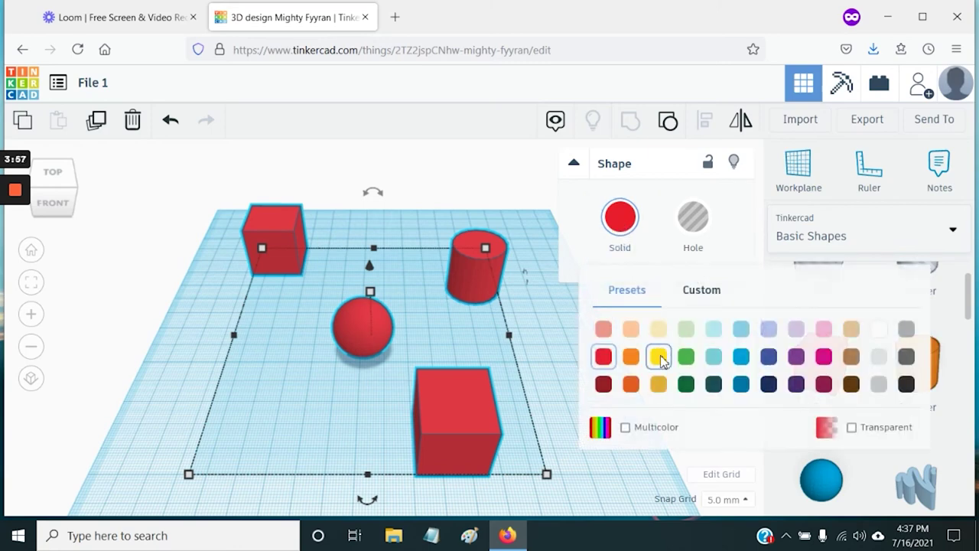
click(659, 356)
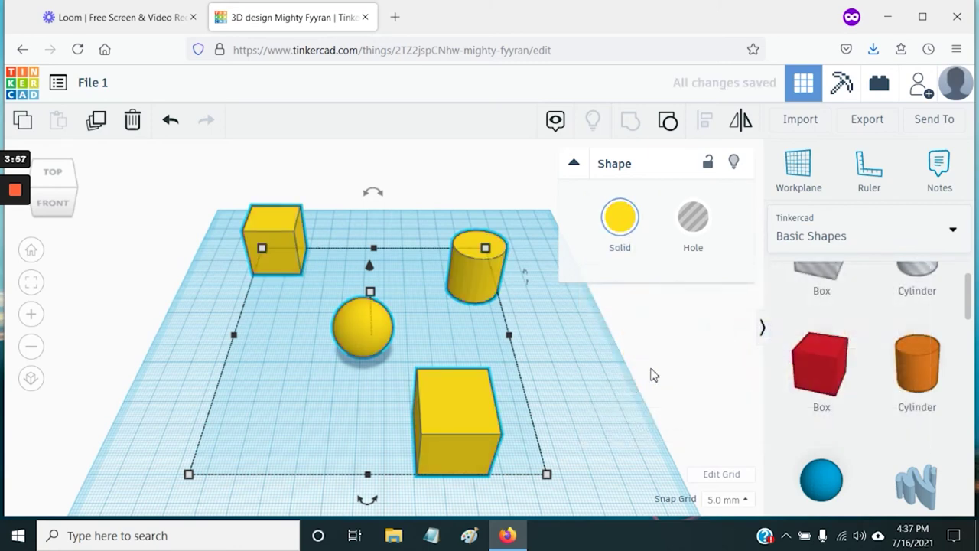
click(568, 371)
- Select the yellow group, move it slightly towards the back, stretch its height to 40 mm, and deselect it
key(ctrl+a)
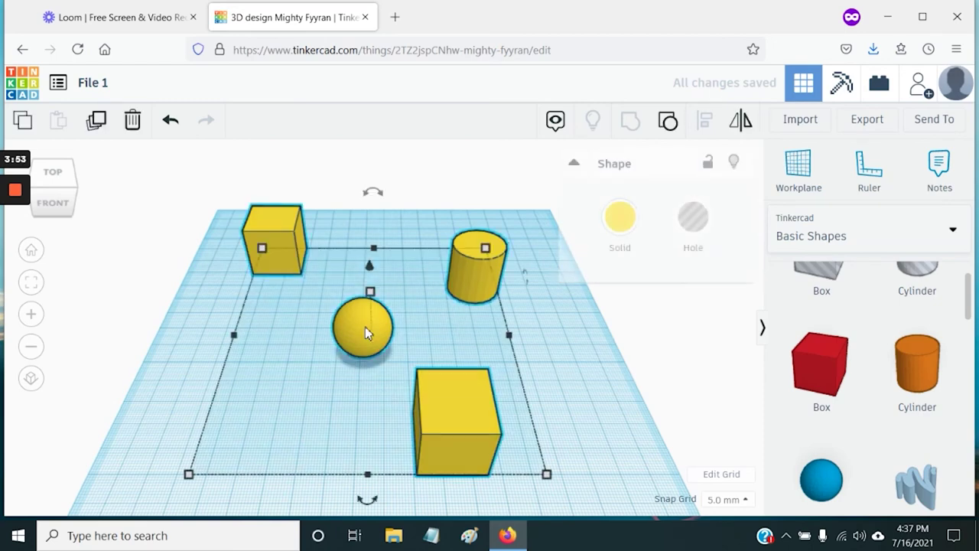
click(208, 337)
key(ctrl+a)
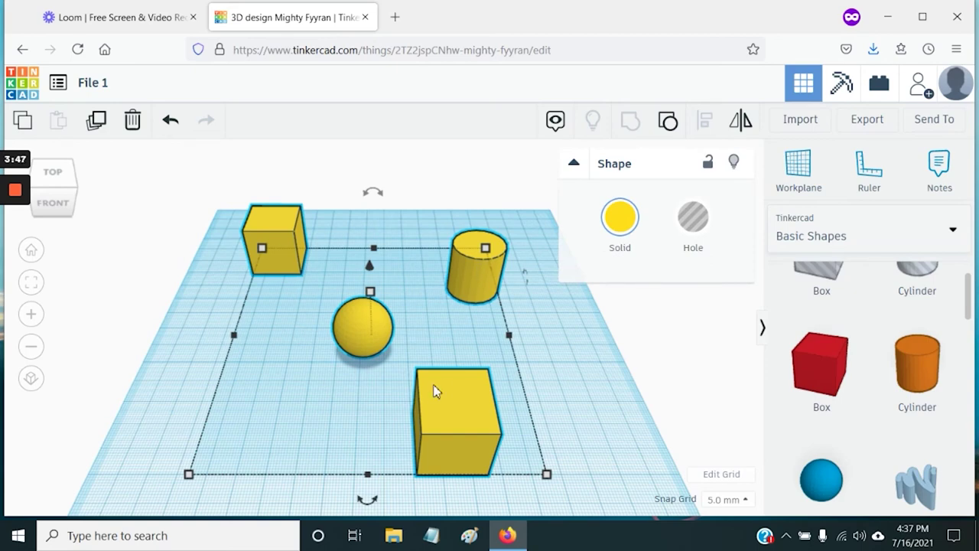
mouse_move(453, 407)
mouse_down()
mouse_move(387, 336)
mouse_move(525, 427)
mouse_move(390, 382)
mouse_move(458, 392)
mouse_up()
mouse_move(367, 469)
mouse_down()
mouse_move(447, 455)
mouse_move(370, 479)
mouse_up()
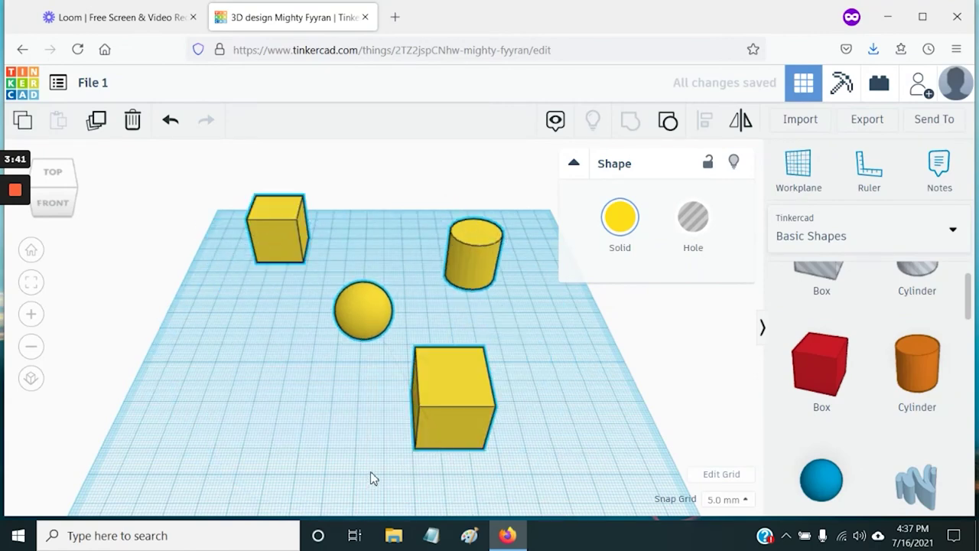
drag(373, 277, 371, 245)
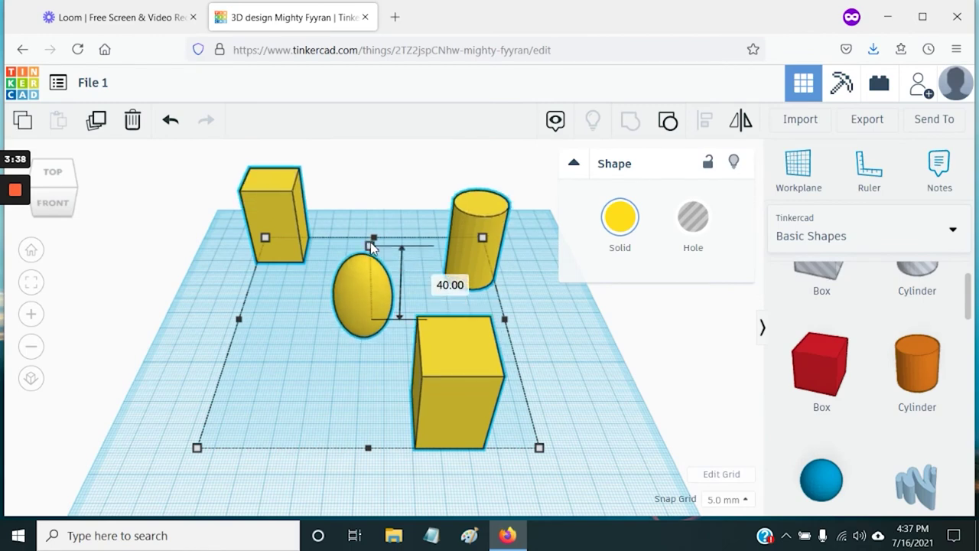
click(585, 391)
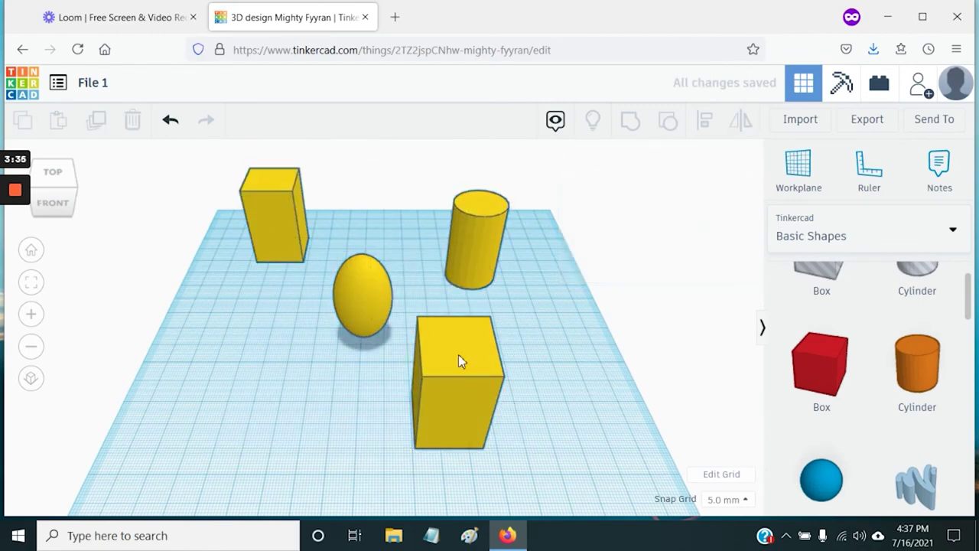
- Select the yellow group, ungroup it into its four separate shapes, and deselect them
key(ctrl+a)
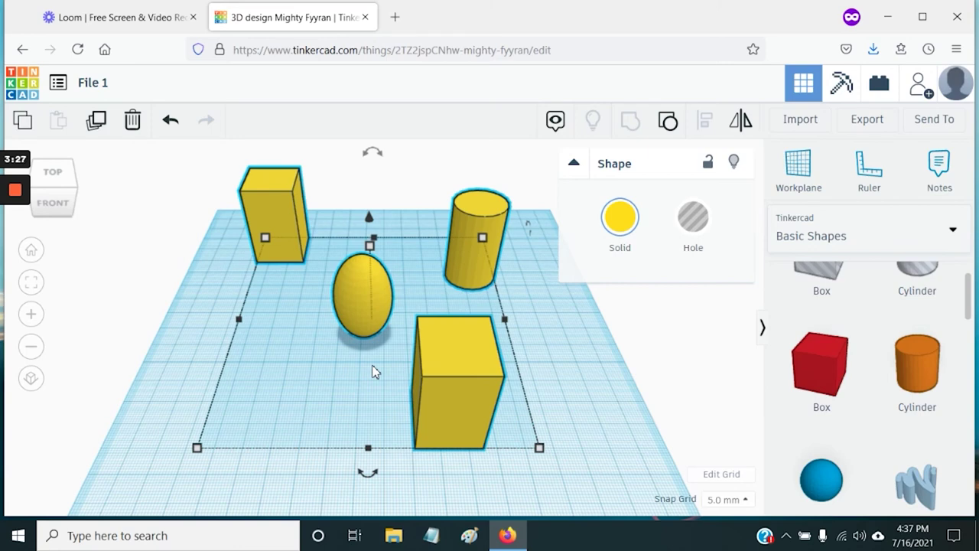
click(669, 123)
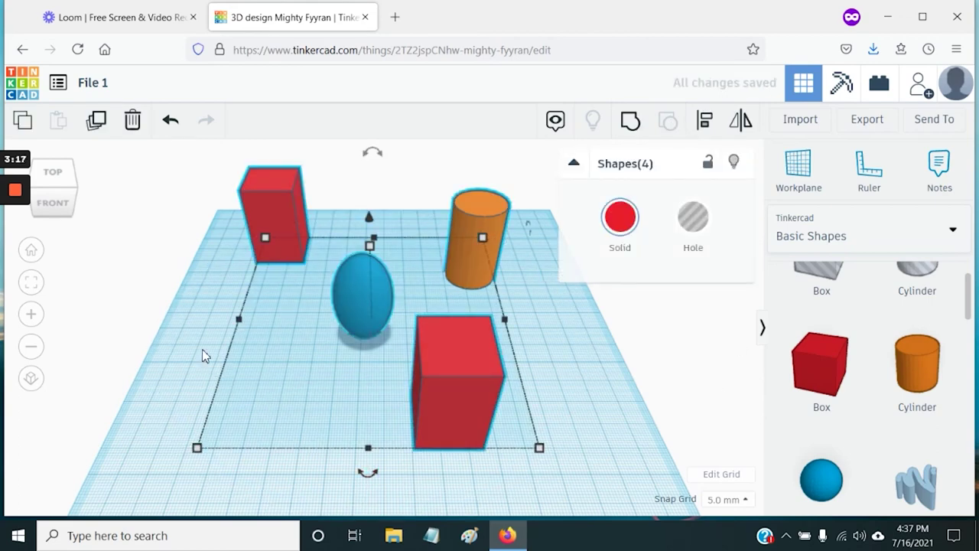
click(213, 298)
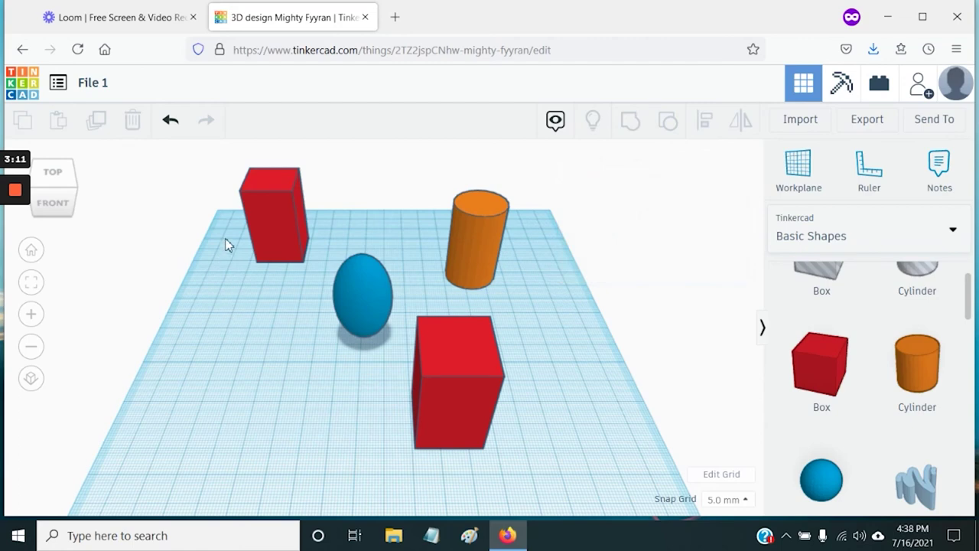
- Select the two red boxes and group them
click(269, 212)
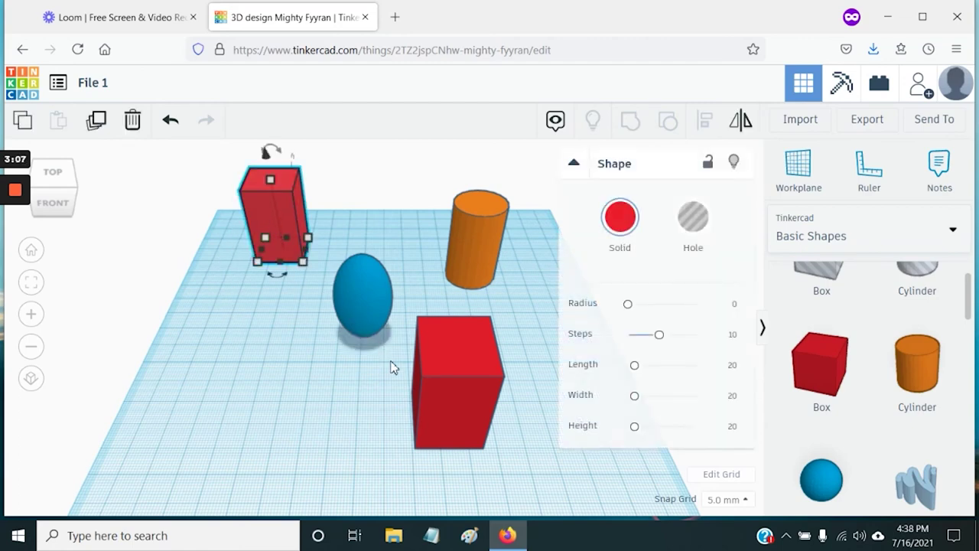
shift+click(445, 348)
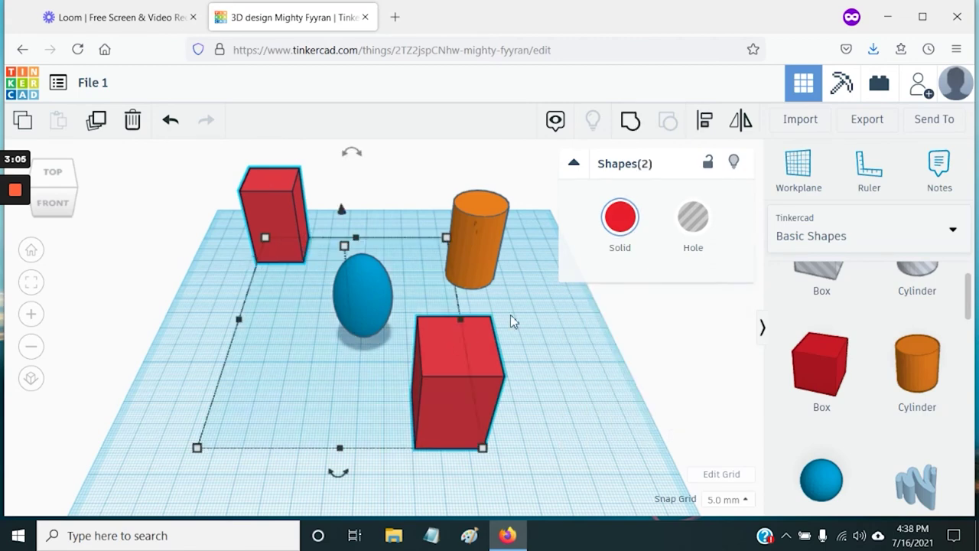
click(631, 122)
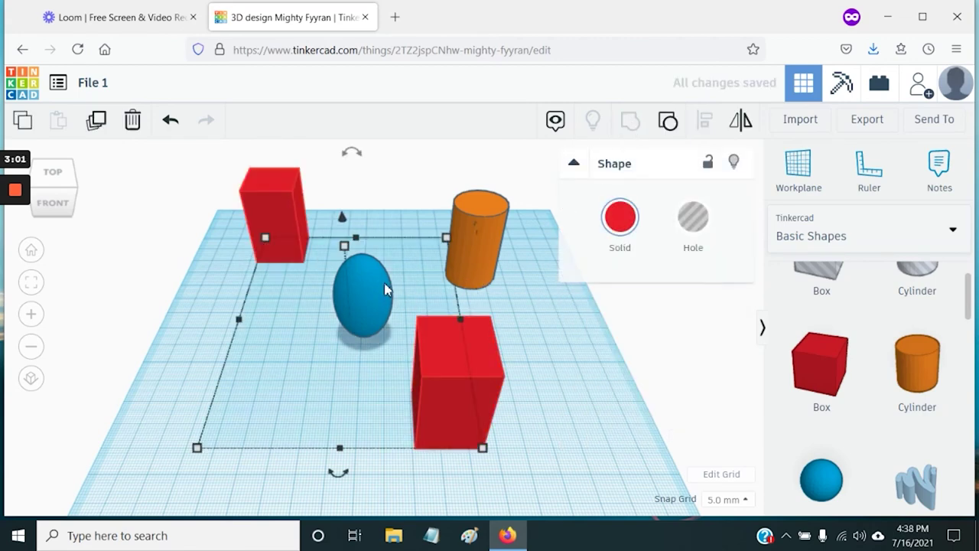
- Group the orange cylinder with the blue sphere and move the group to the left
click(486, 226)
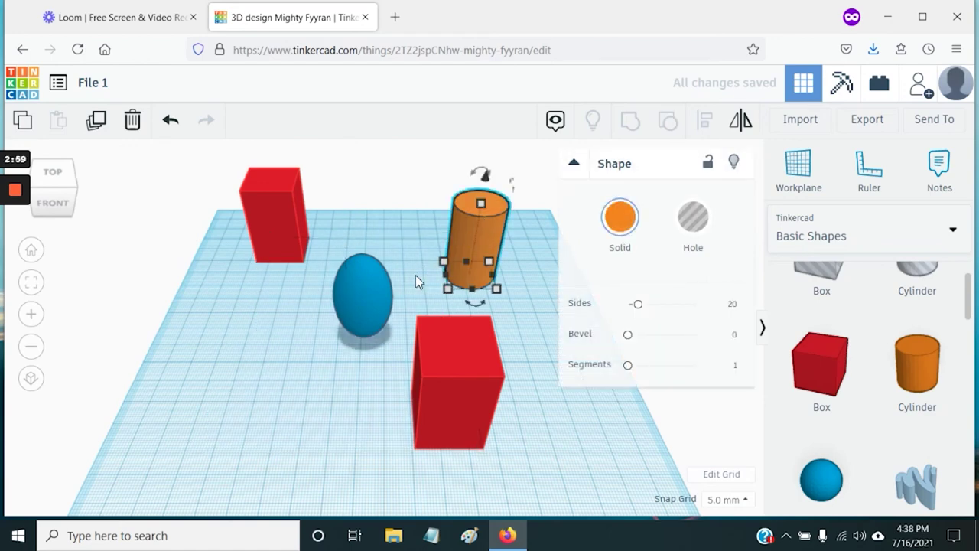
shift+click(360, 293)
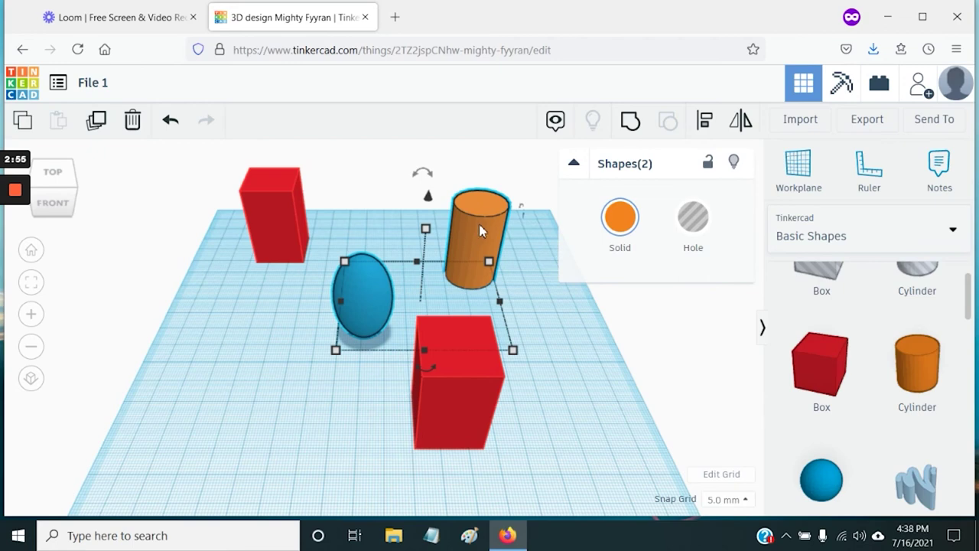
click(632, 123)
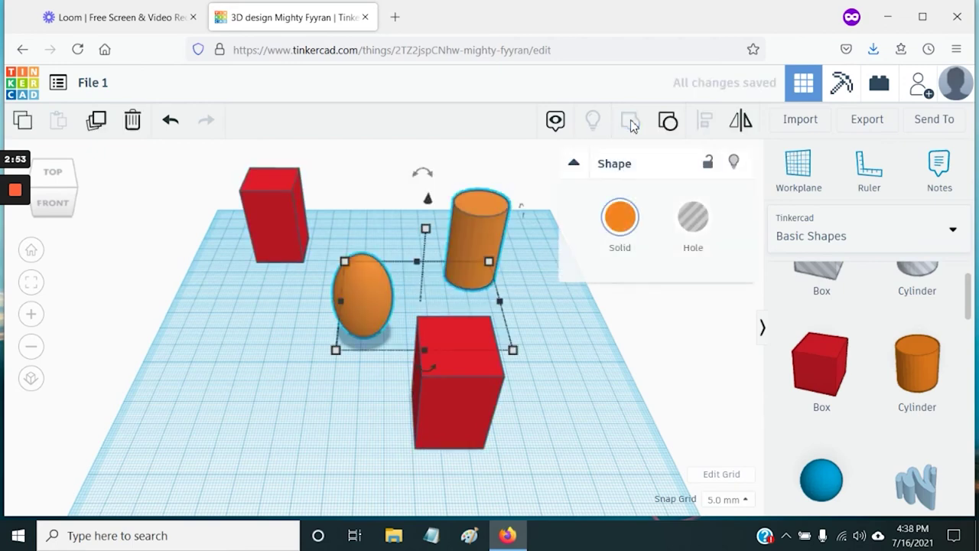
drag(363, 298, 283, 252)
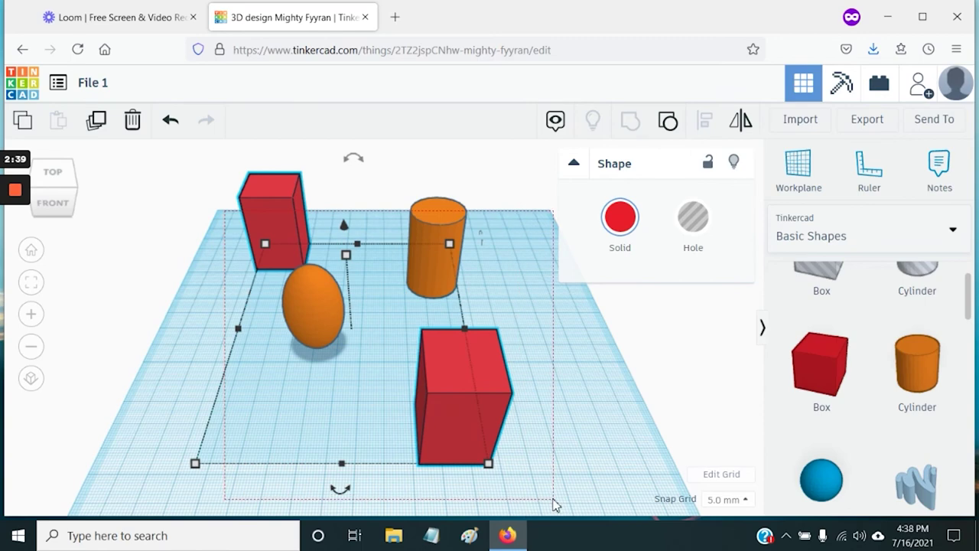
- Combine both groups into one group, move it slightly towards the front, and recolour it solid yellow
key(ctrl+a)
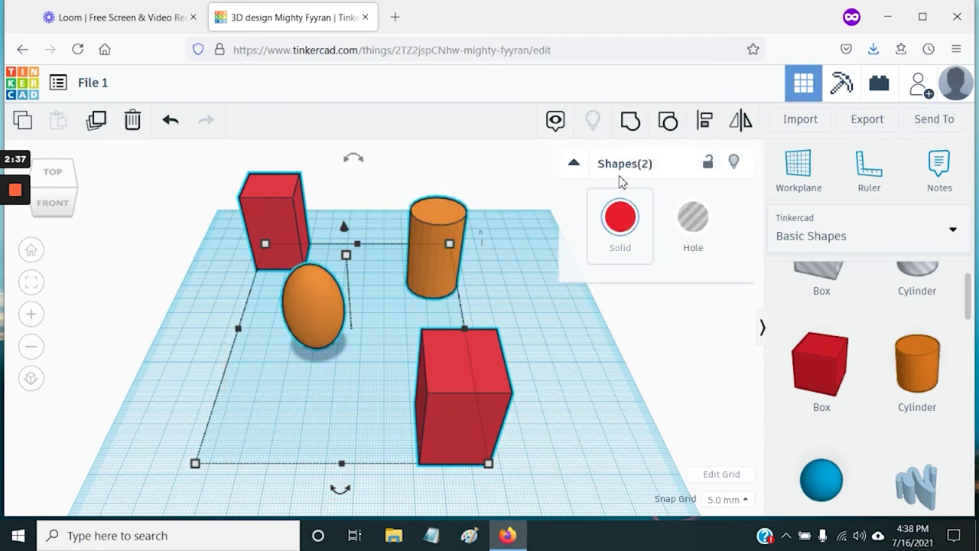
click(630, 125)
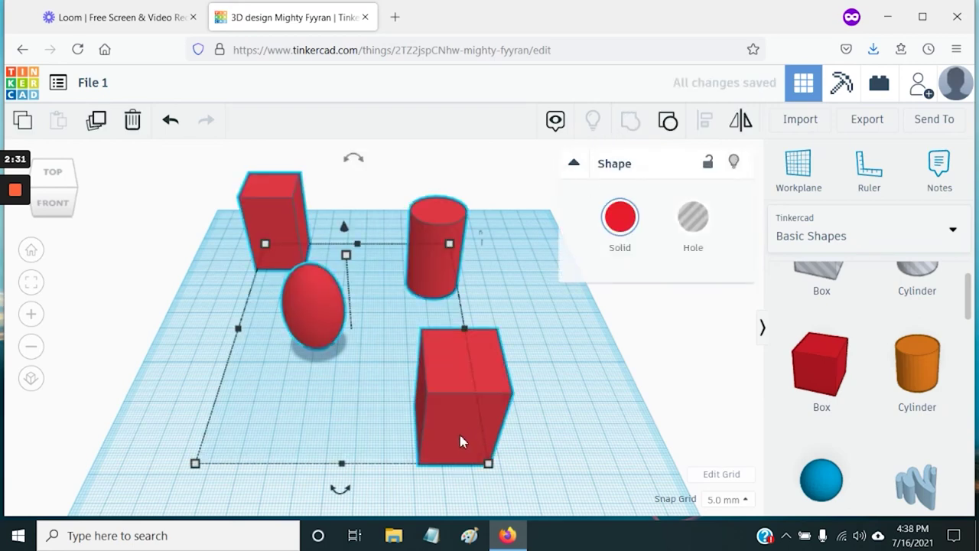
mouse_move(449, 383)
mouse_down()
mouse_move(529, 389)
mouse_move(431, 311)
mouse_move(395, 427)
mouse_move(452, 362)
mouse_move(416, 396)
mouse_move(447, 390)
mouse_up()
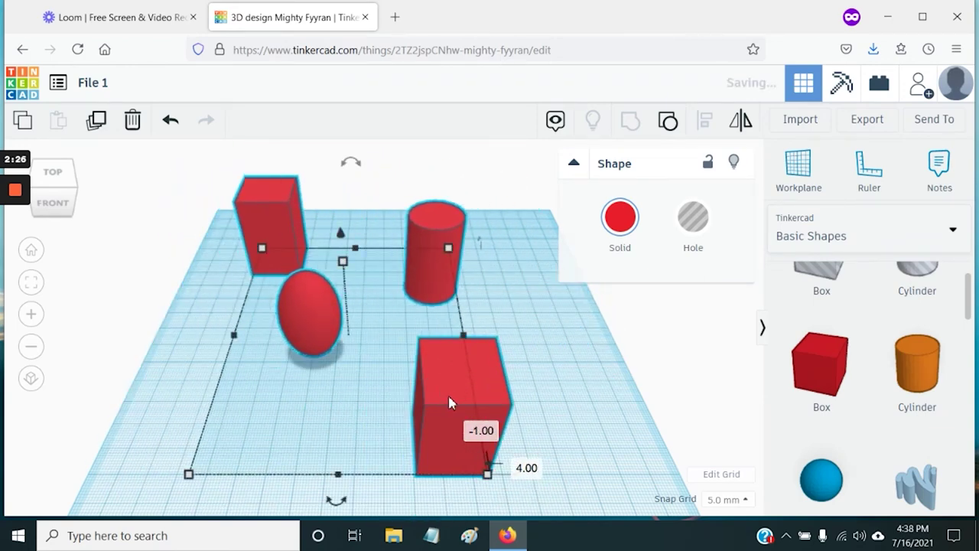
click(623, 218)
click(659, 356)
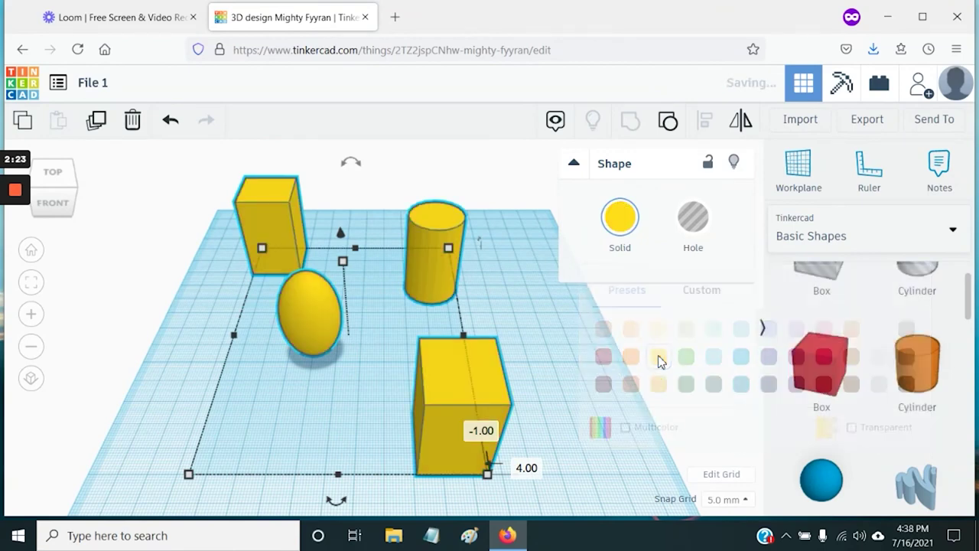
- Ungroup the yellow group once into its red and orange groups and move each of them separately
click(669, 123)
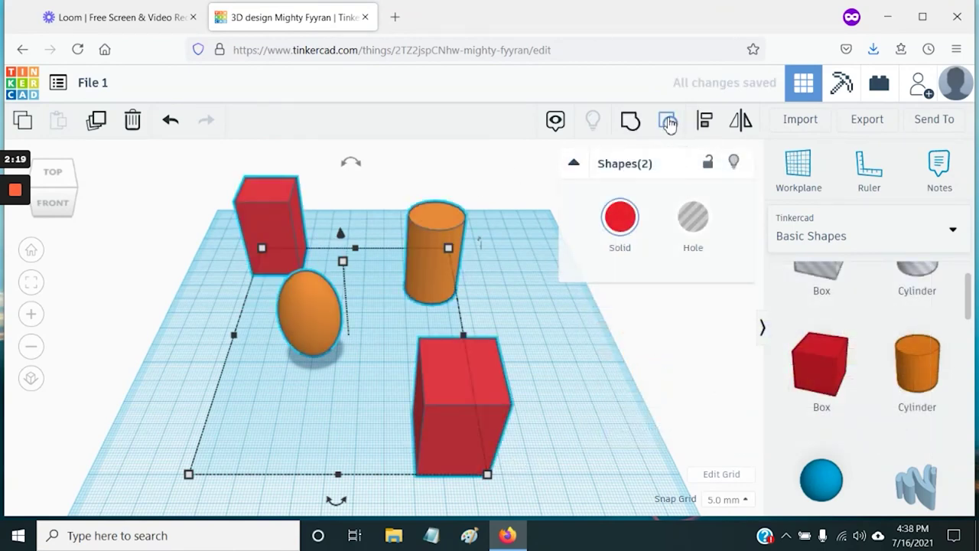
drag(278, 203, 346, 231)
click(570, 331)
drag(482, 222, 474, 241)
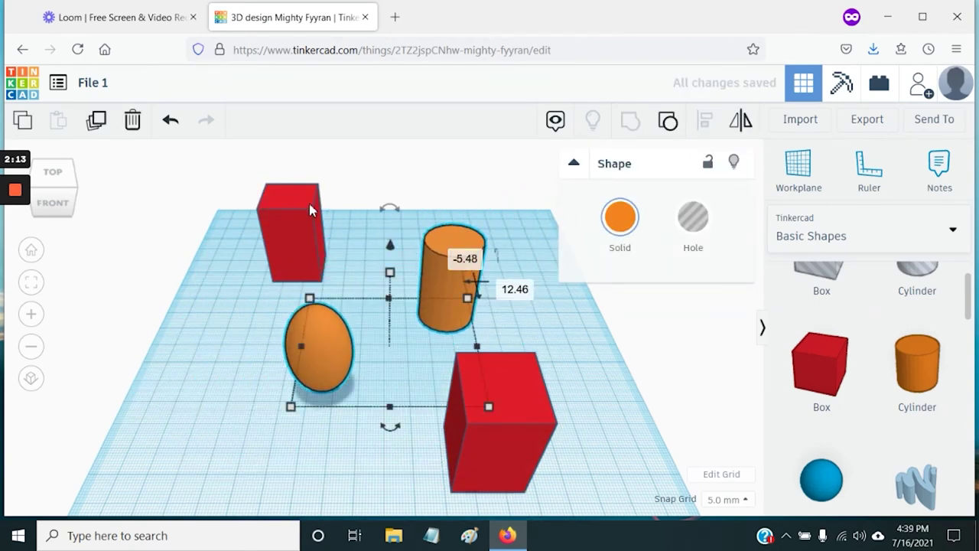
drag(268, 222, 297, 201)
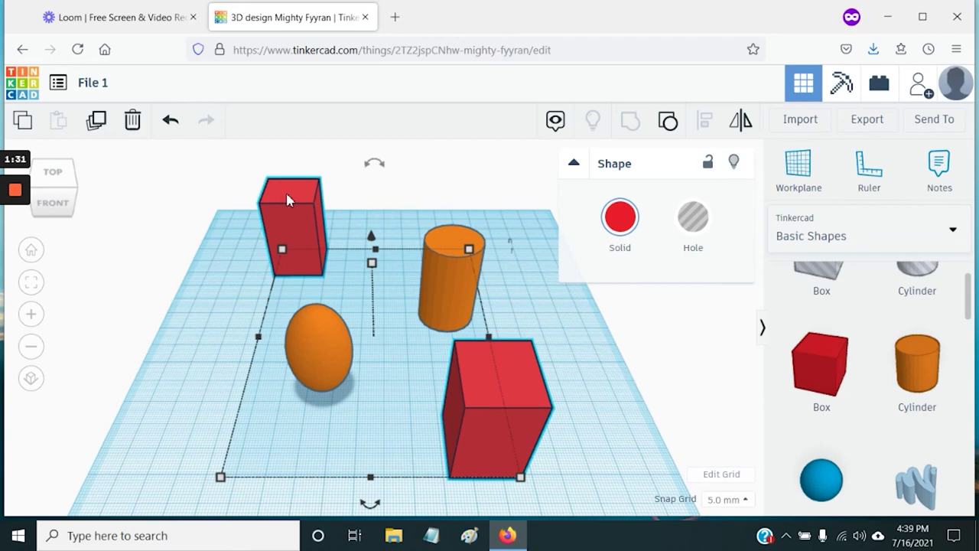
- Delete the red group and all remaining shapes to clear the workplane
click(133, 124)
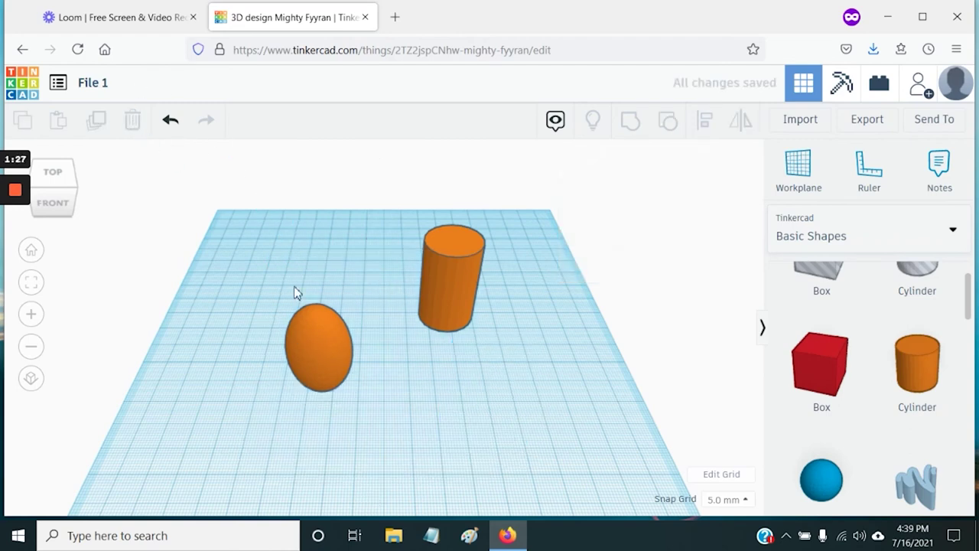
key(ctrl+a)
click(134, 125)
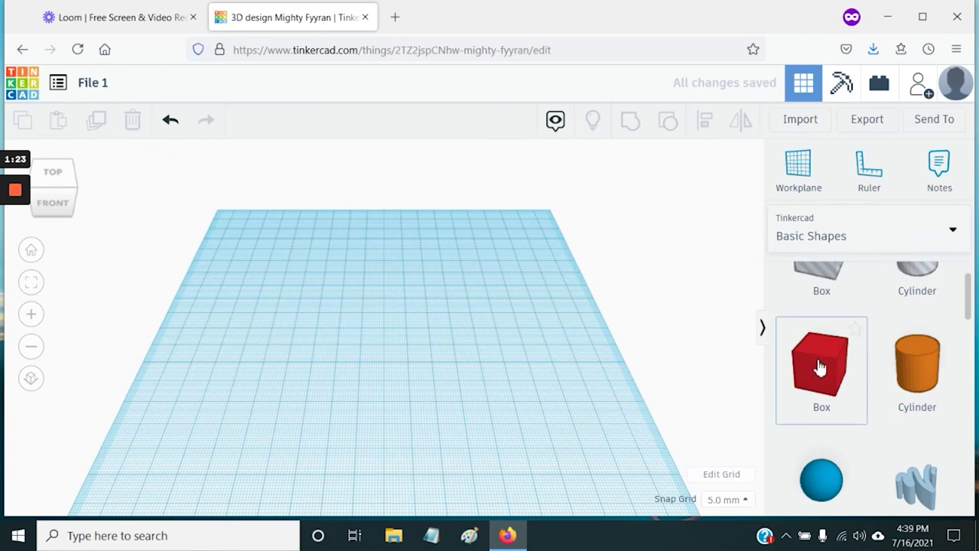
- Place a solid red box on the workplane and stretch it to 90 mm wide, about 75 mm deep and 50 mm high
scroll(820, 369, up, 2)
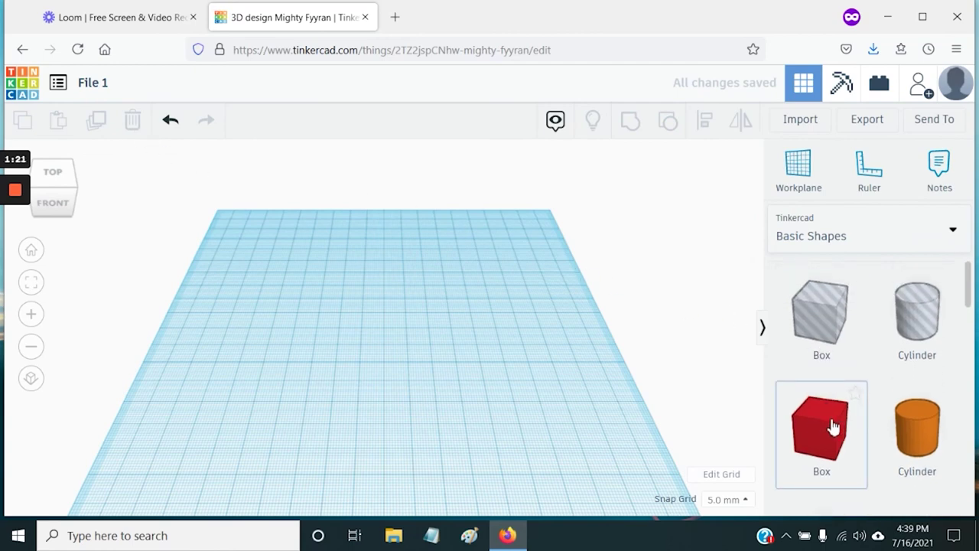
drag(824, 422, 291, 306)
click(306, 318)
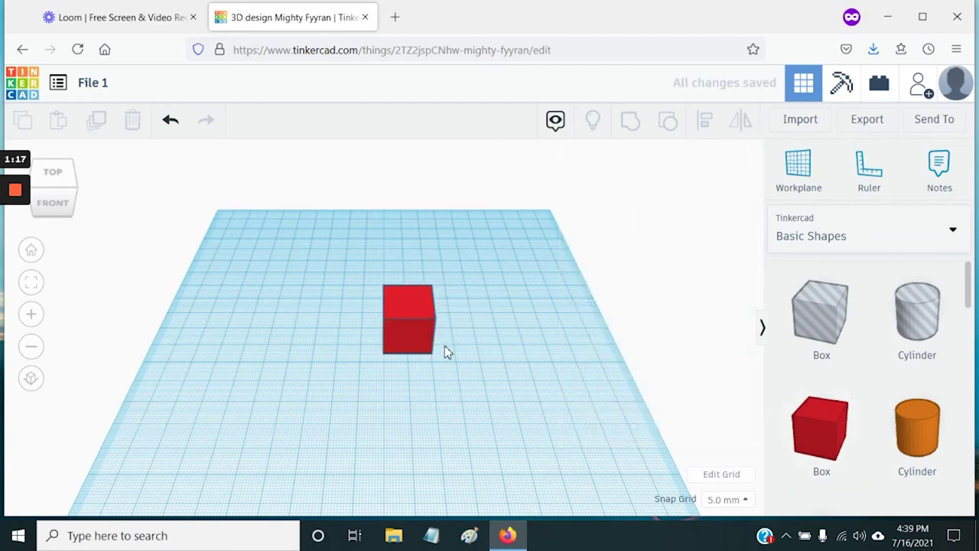
click(395, 320)
drag(386, 335, 272, 354)
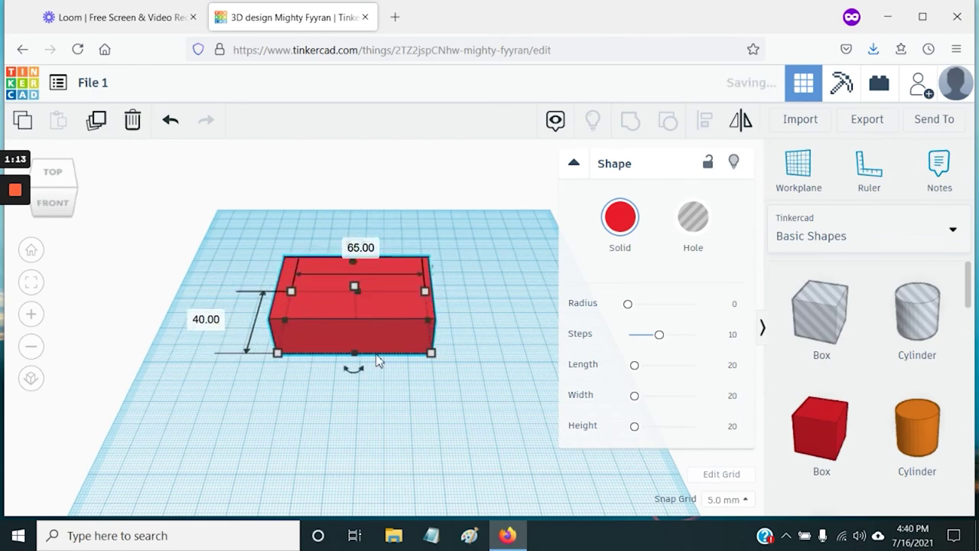
drag(430, 352, 511, 425)
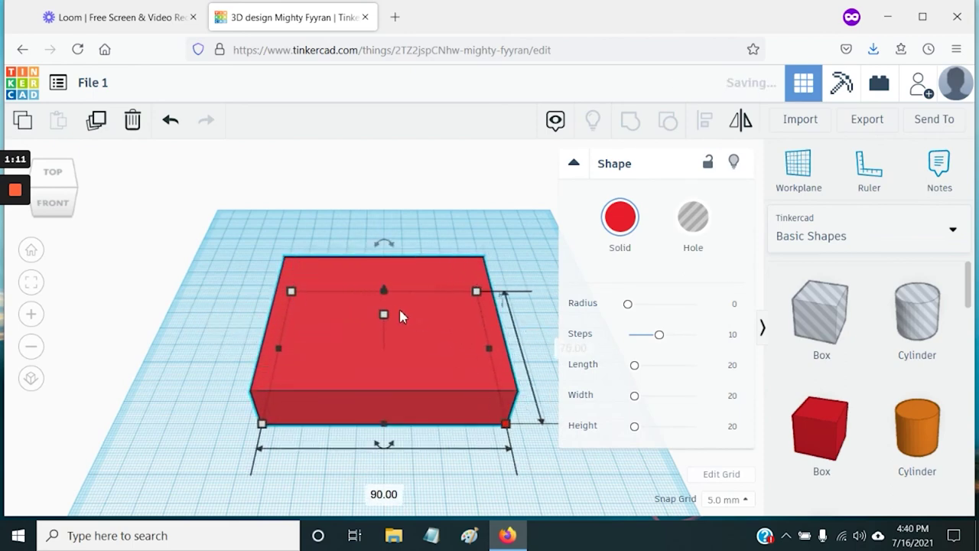
drag(386, 313, 386, 245)
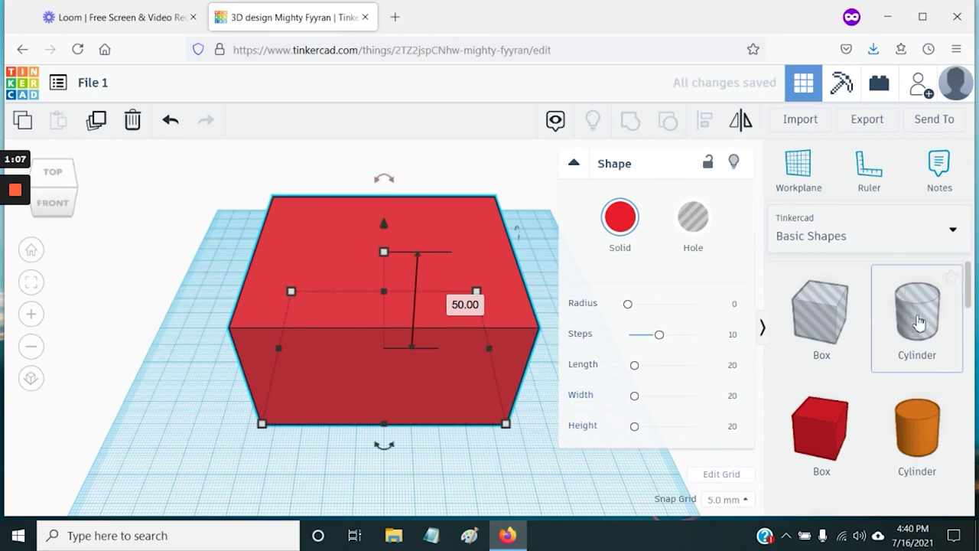
- Place two hole cylinders along the red box's front edge and raise the left one by 35 mm
click(919, 322)
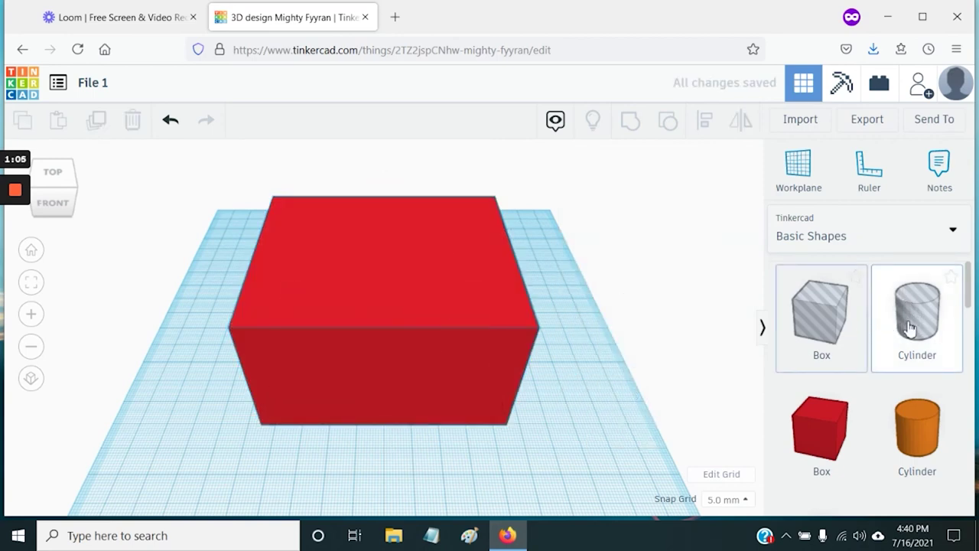
drag(923, 326, 442, 427)
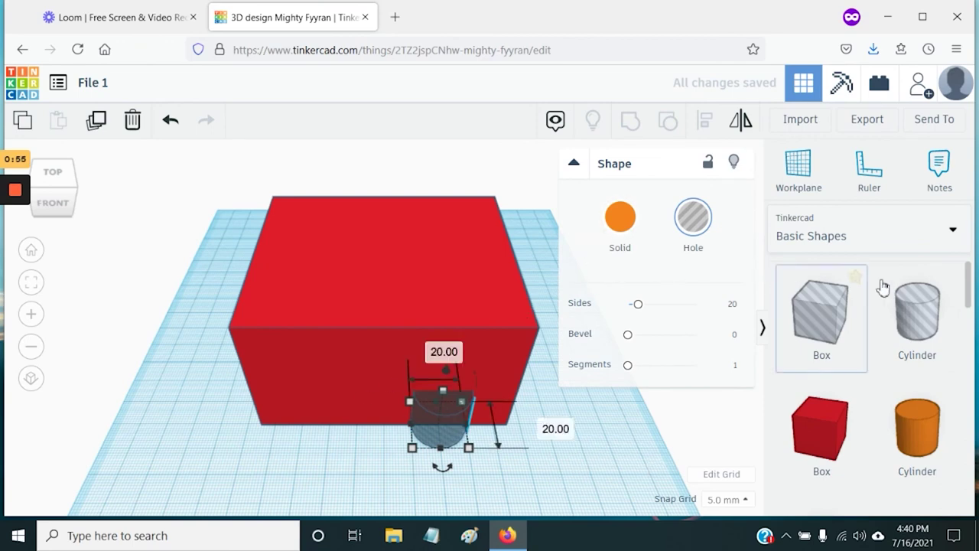
click(672, 376)
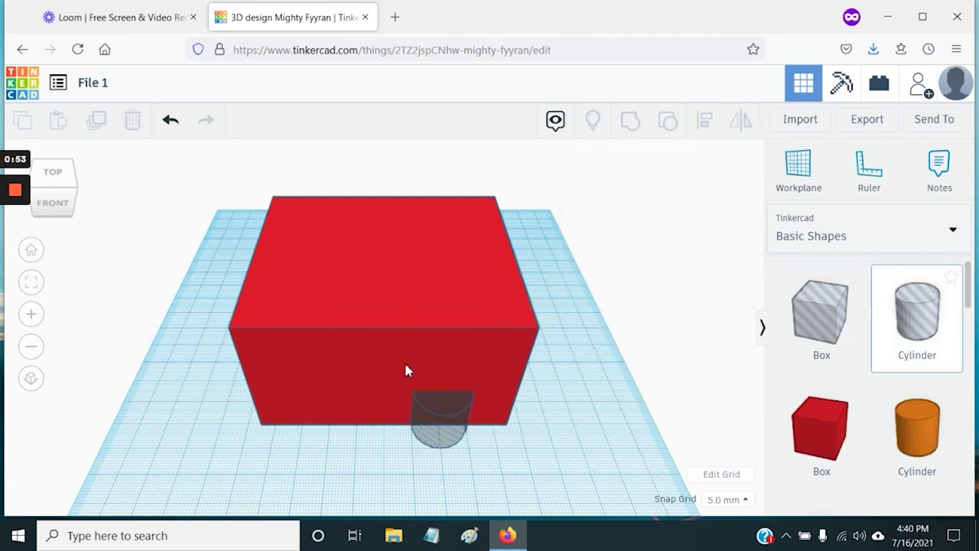
click(347, 431)
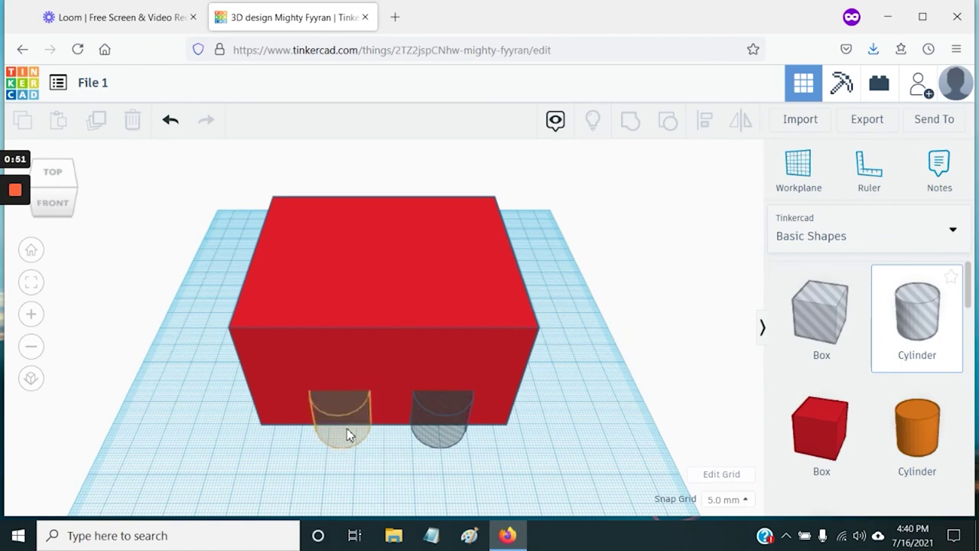
drag(339, 376, 329, 291)
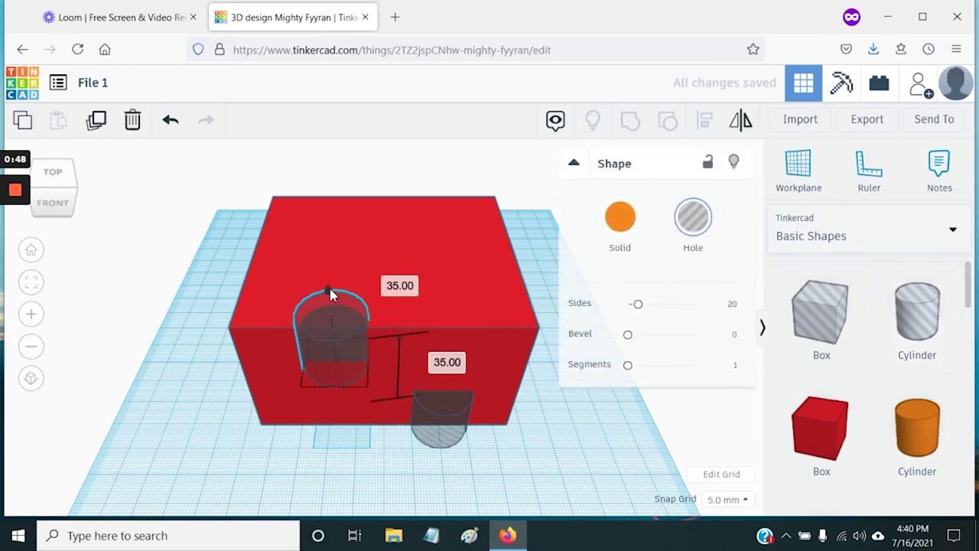
click(762, 296)
- Add a third hole cylinder at the box's right side, raise it to the top face, and widen it into a large oval
click(917, 314)
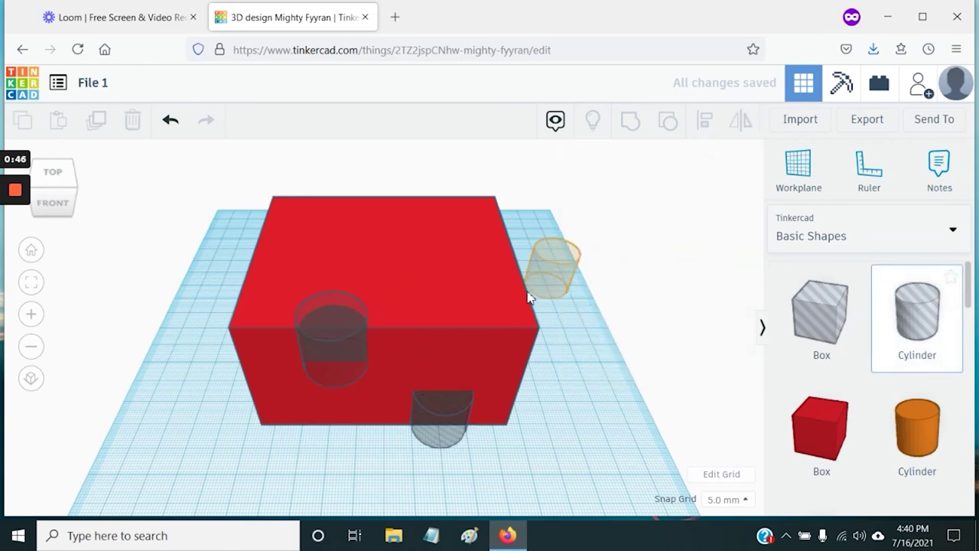
click(509, 378)
drag(522, 336, 541, 247)
drag(518, 285, 384, 256)
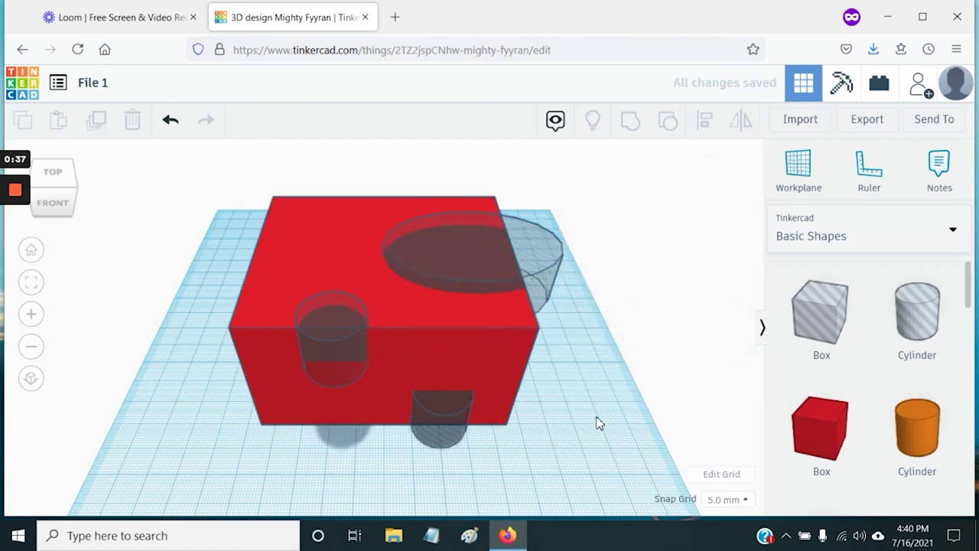
- Select the box with its three hole cylinders, group them to cut the holes, and deselect the result
mouse_move(597, 422)
right_down()
mouse_move(502, 432)
mouse_move(382, 367)
mouse_move(439, 408)
mouse_move(603, 417)
right_up()
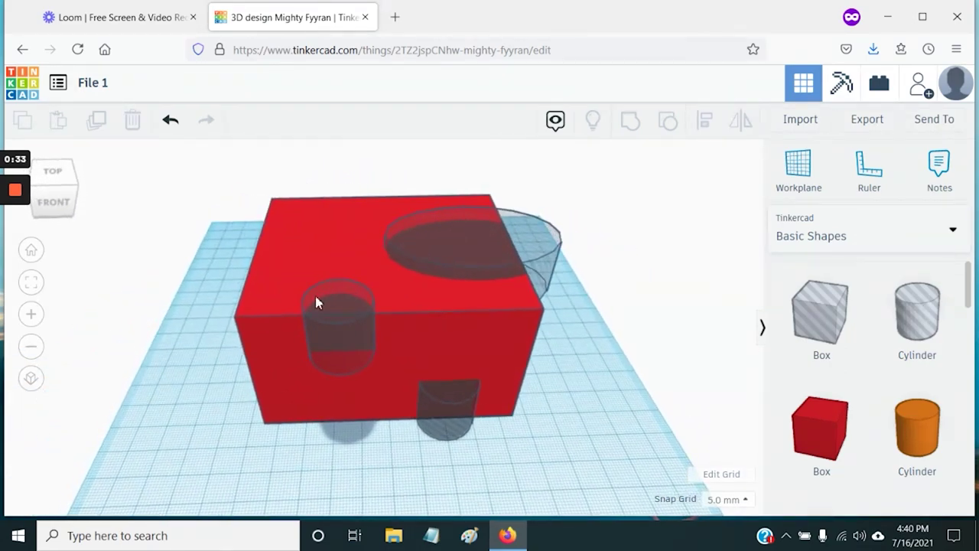
drag(208, 190, 652, 477)
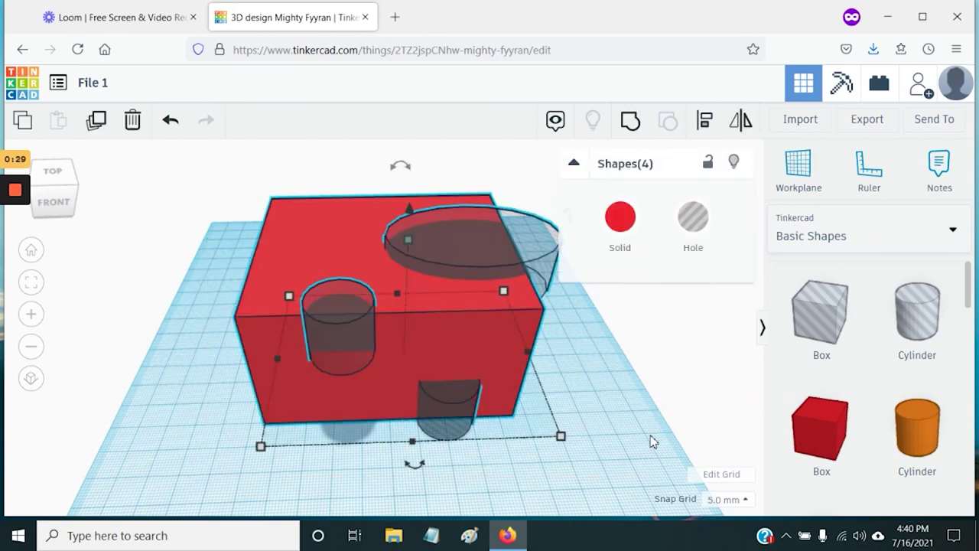
click(631, 125)
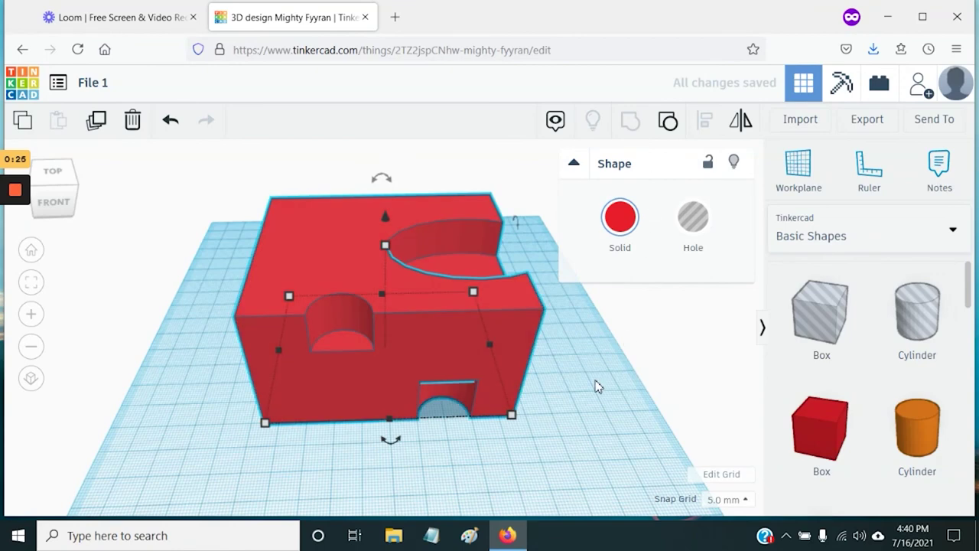
click(597, 387)
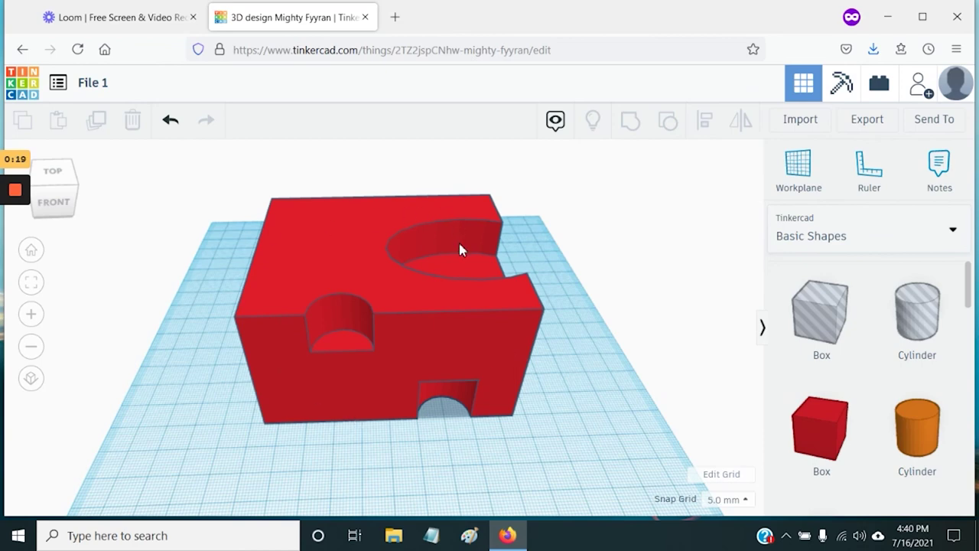
- Select the cut red box and ungroup it into the solid box and hole cylinders
right_drag(434, 252, 377, 255)
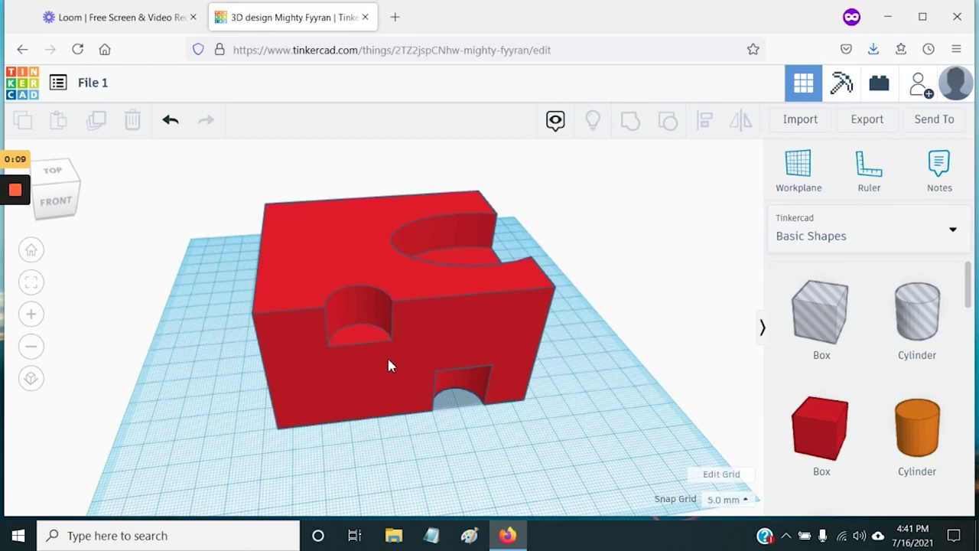
click(361, 235)
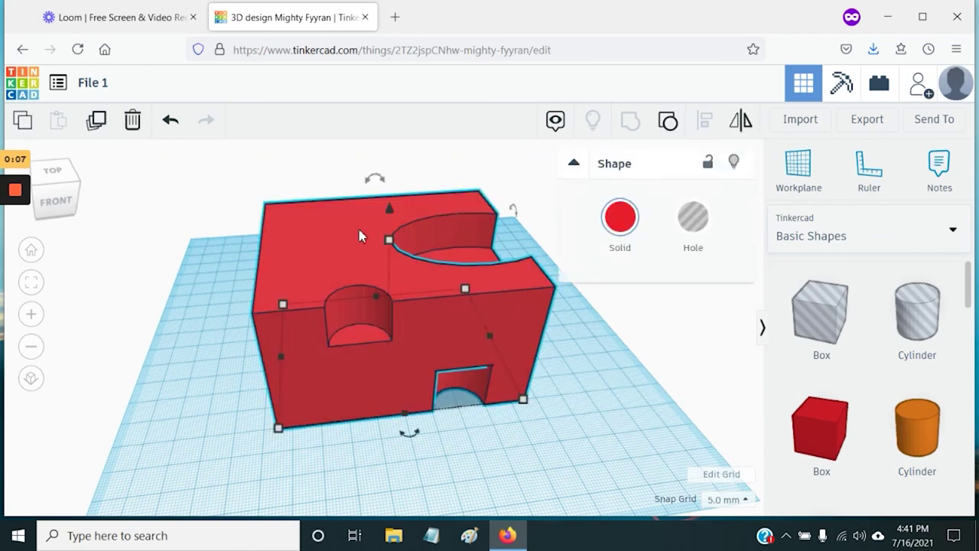
click(668, 122)
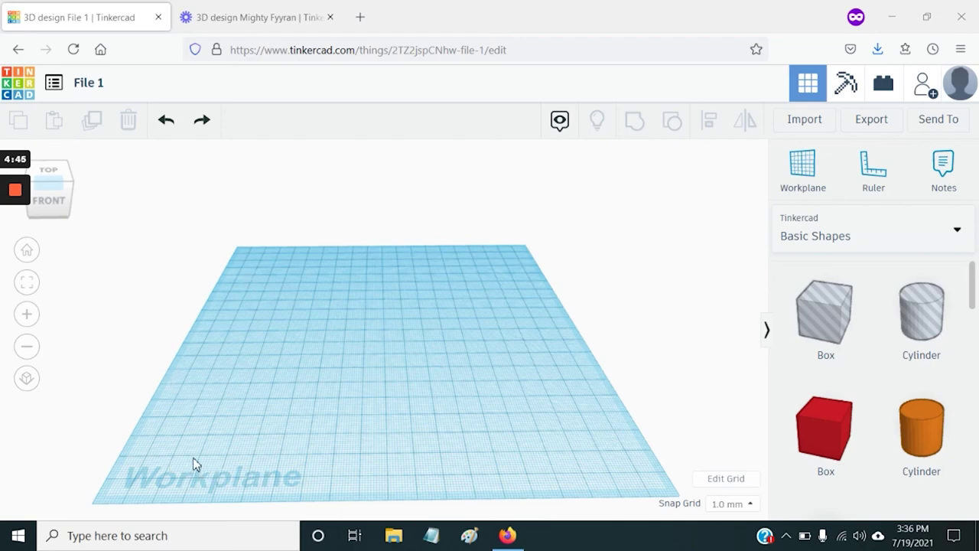
- Place a red box at the workplane's front-left corner and a green roof beside it, enlarged to 90 by 120 mm and stretched much taller
click(826, 436)
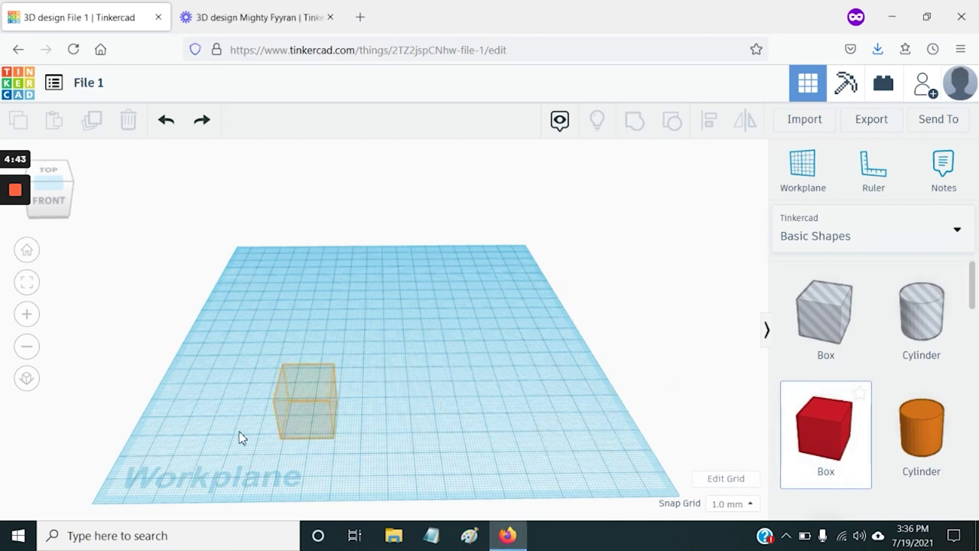
click(170, 430)
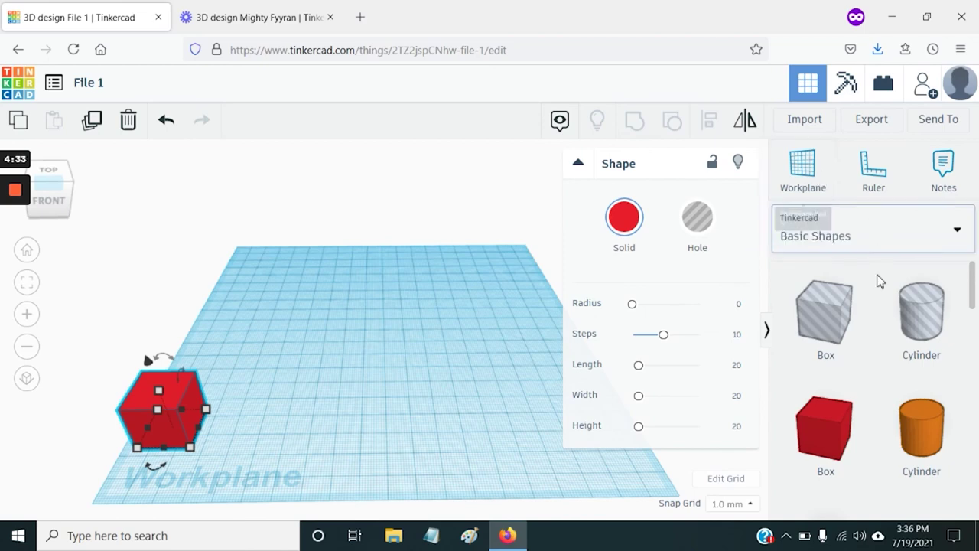
scroll(863, 357, down, 2)
scroll(863, 357, down, 1)
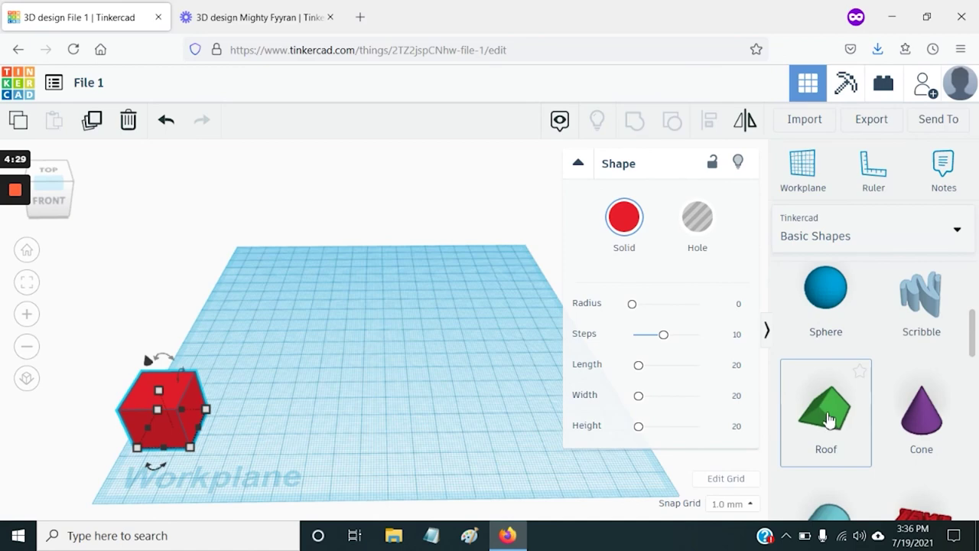
drag(829, 418, 424, 282)
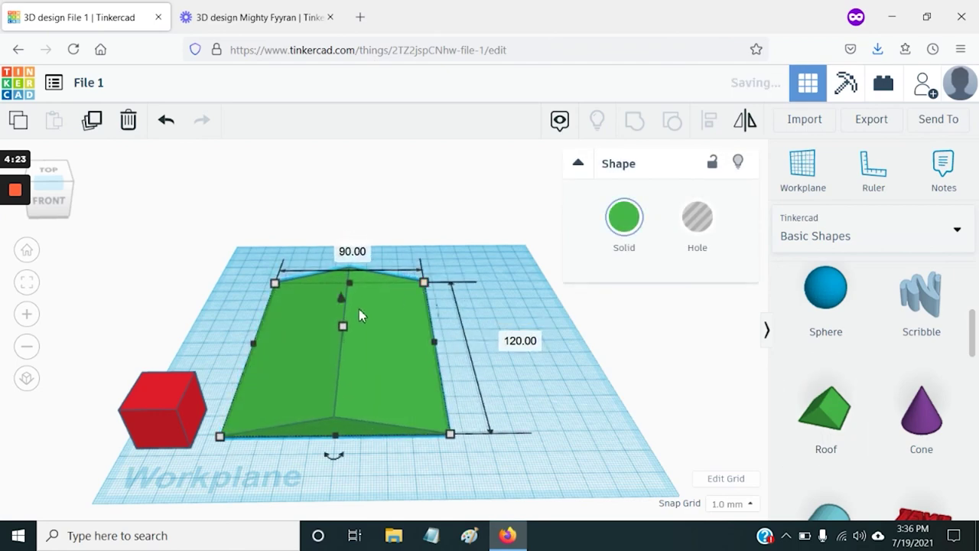
drag(342, 329, 325, 240)
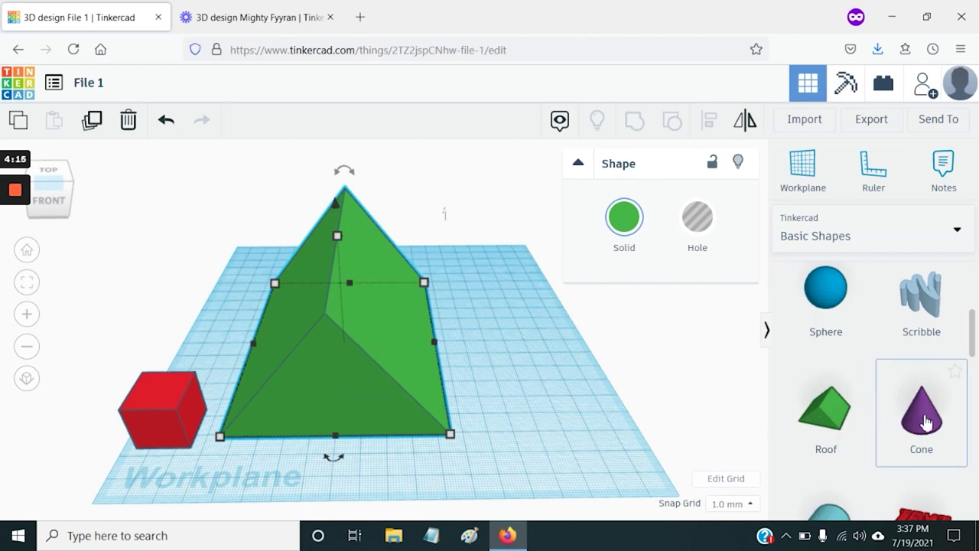
- Try to fit a cone onto the roof's right slope by raising, rotating and moving it, and delete the cone
drag(926, 423, 509, 375)
right_drag(515, 431, 505, 356)
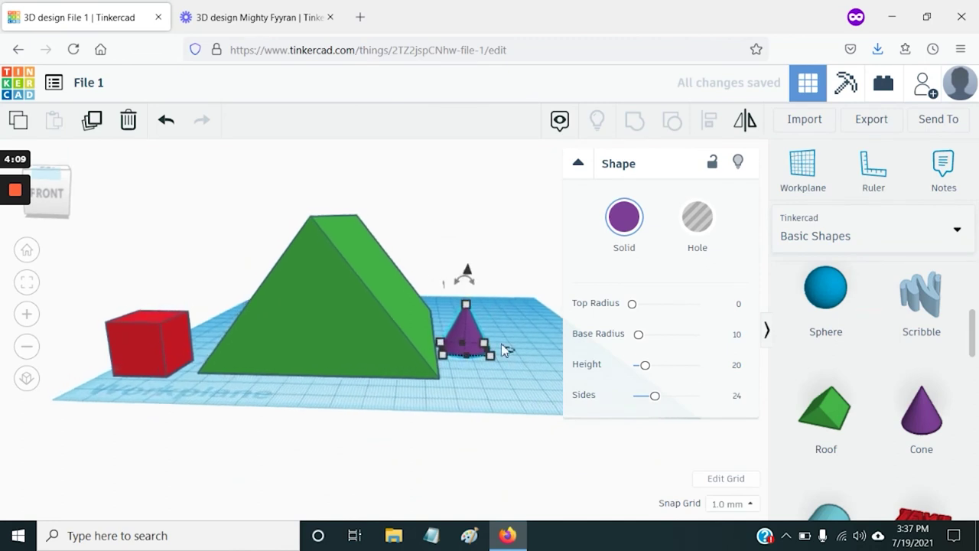
drag(467, 273, 497, 231)
drag(440, 283, 387, 278)
right_drag(428, 299, 490, 344)
drag(414, 392, 399, 376)
right_drag(507, 346, 490, 304)
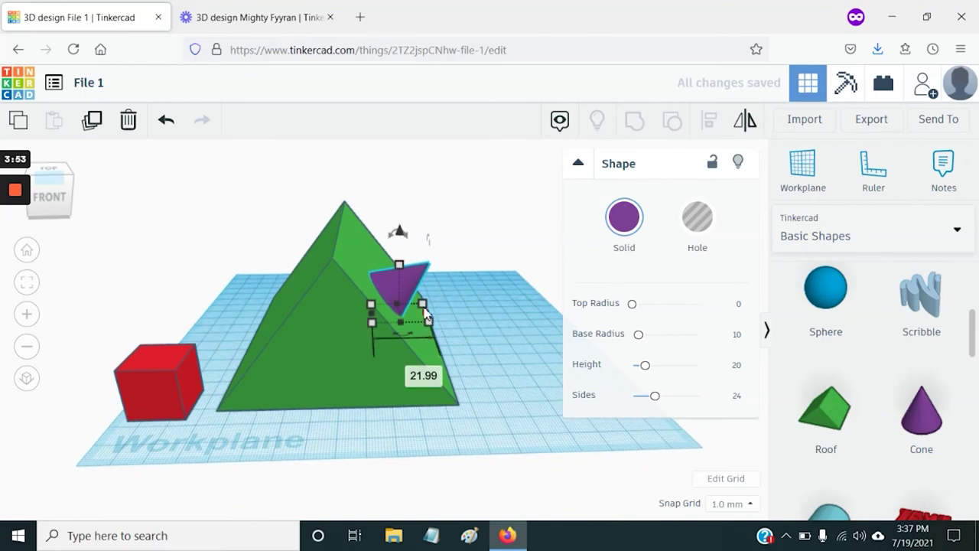
key(Delete)
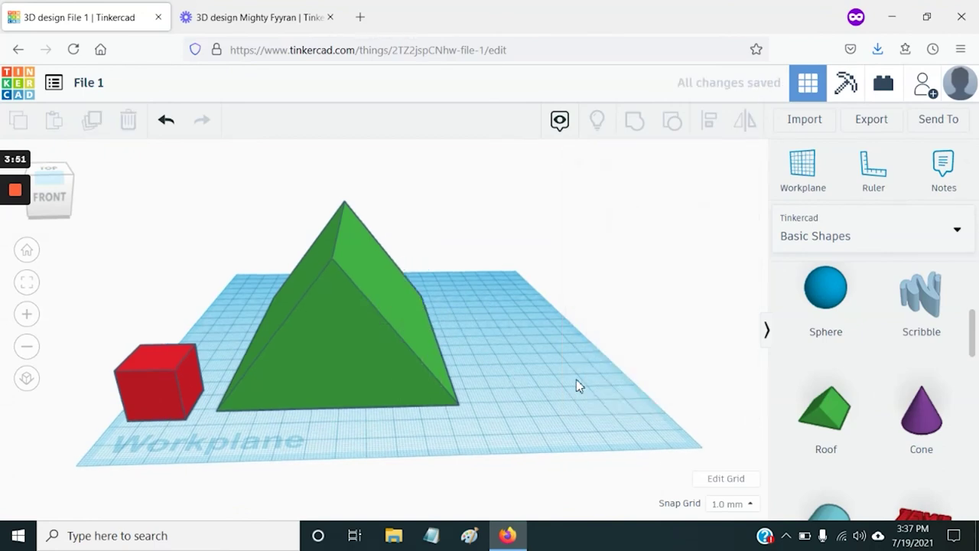
- Set a new workplane on the roof's right sloped face and place a purple cone on it
click(806, 167)
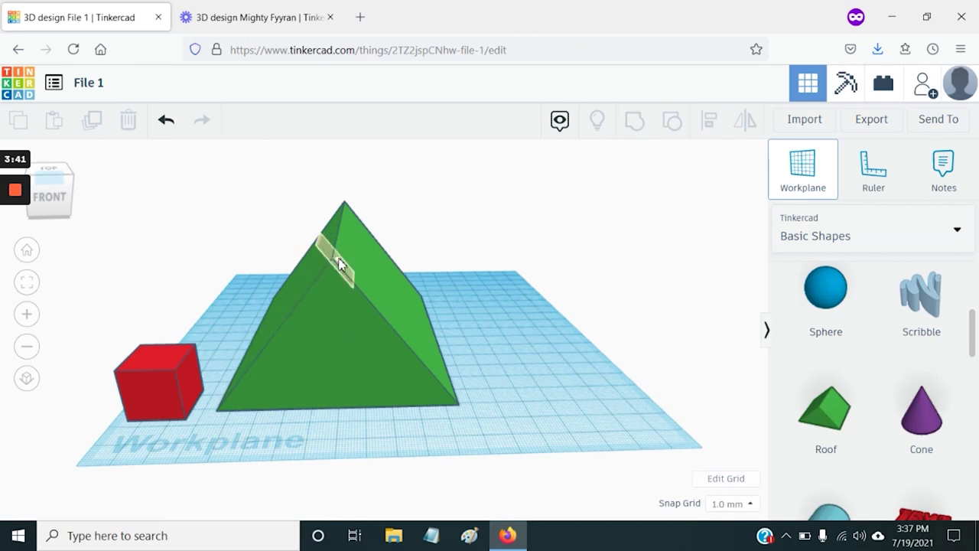
click(382, 296)
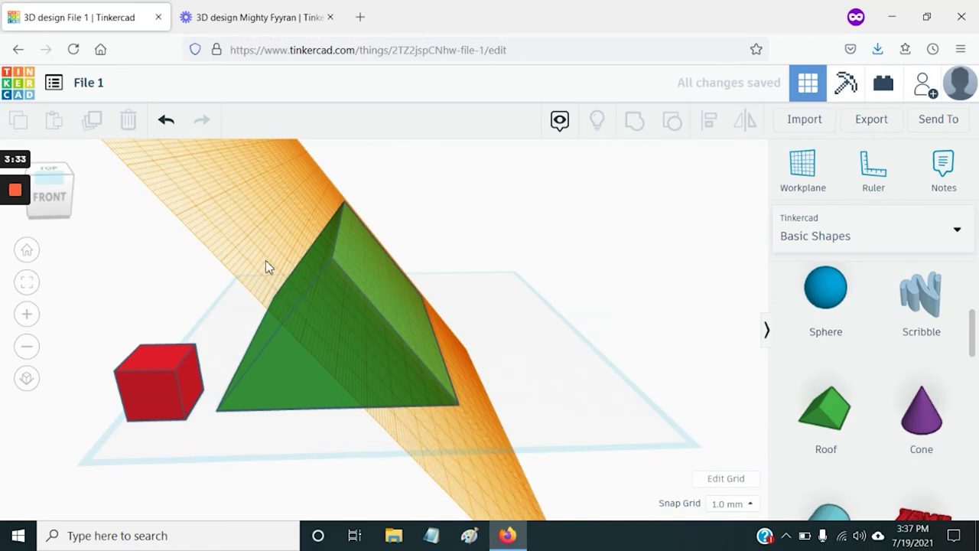
right_drag(546, 428, 356, 500)
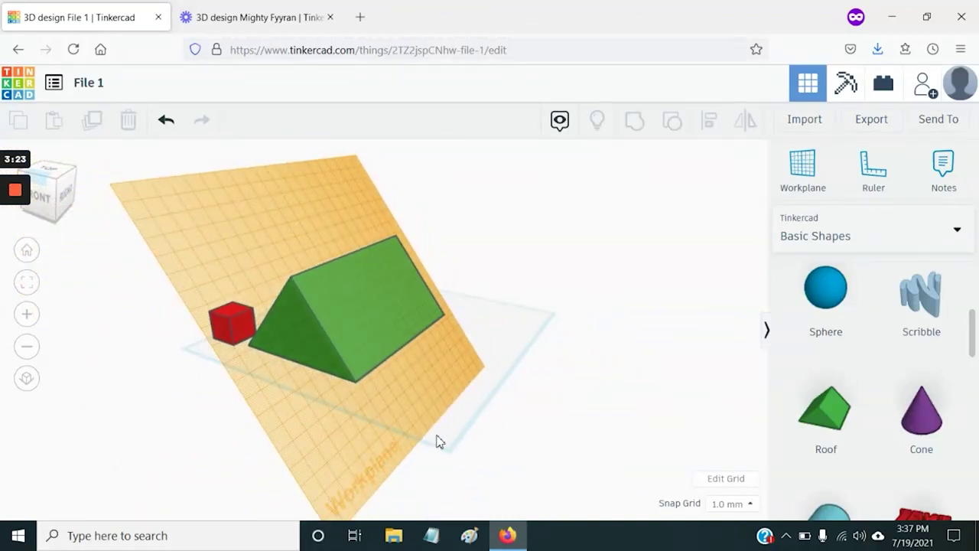
scroll(355, 382, up, 6)
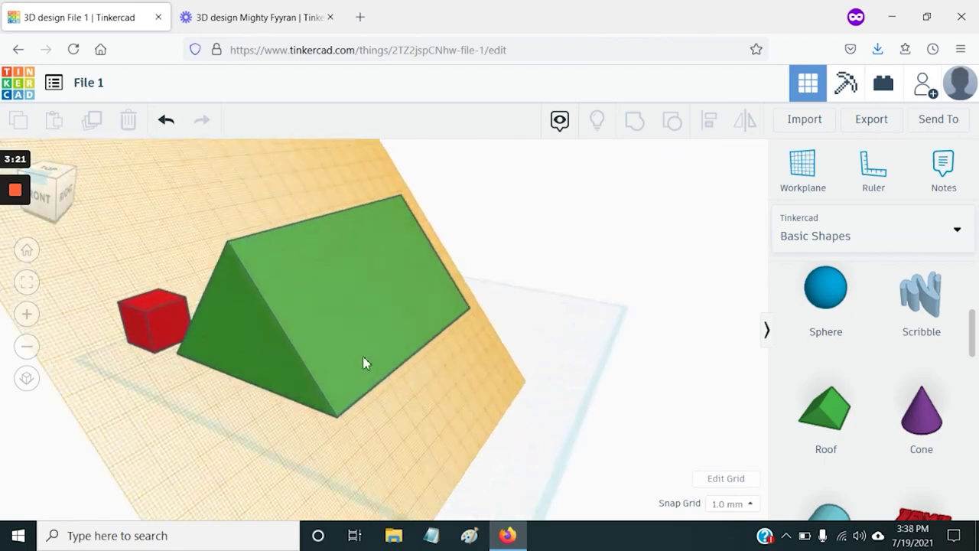
right_drag(243, 306, 456, 290)
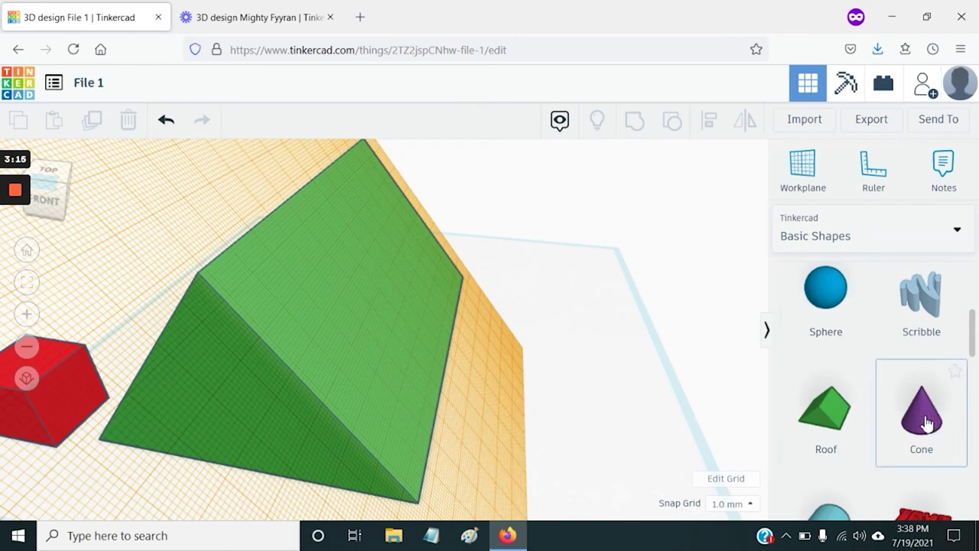
drag(918, 423, 373, 280)
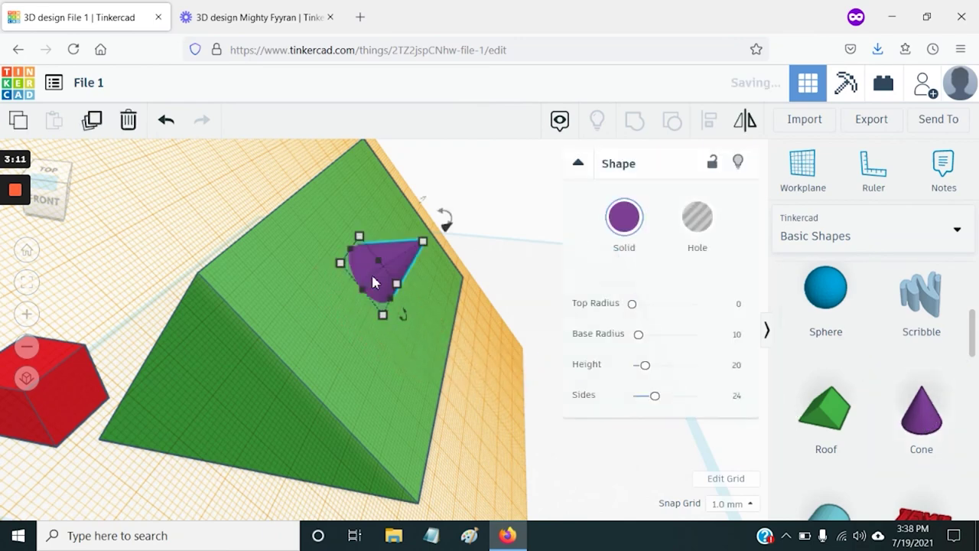
mouse_move(391, 351)
right_down()
mouse_move(413, 365)
mouse_move(477, 352)
mouse_move(398, 382)
mouse_move(348, 387)
mouse_move(402, 361)
right_up()
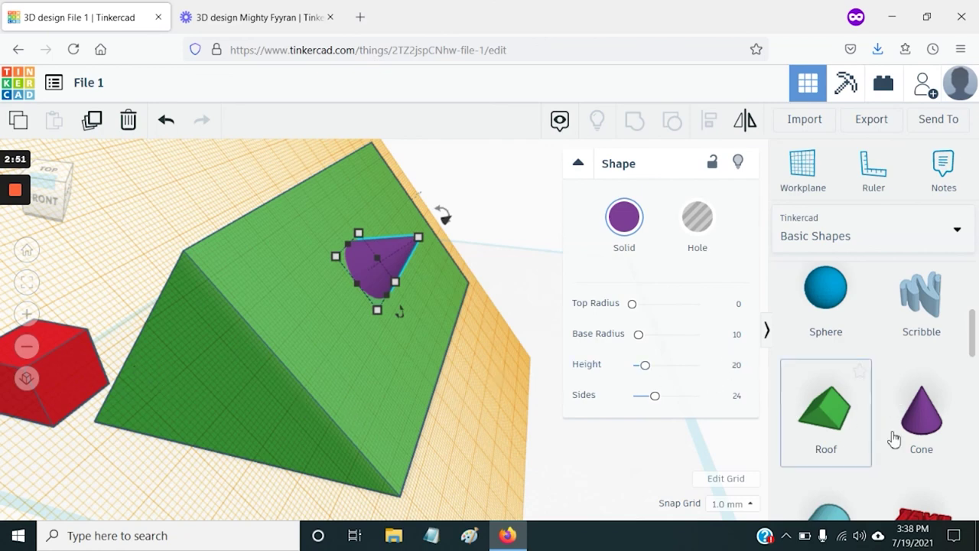
- Place a second red box on the roof's sloped face, in front of the cone
scroll(892, 437, down, 1)
scroll(907, 435, up, 4)
scroll(906, 435, down, 1)
drag(813, 451, 302, 316)
right_drag(302, 316, 360, 372)
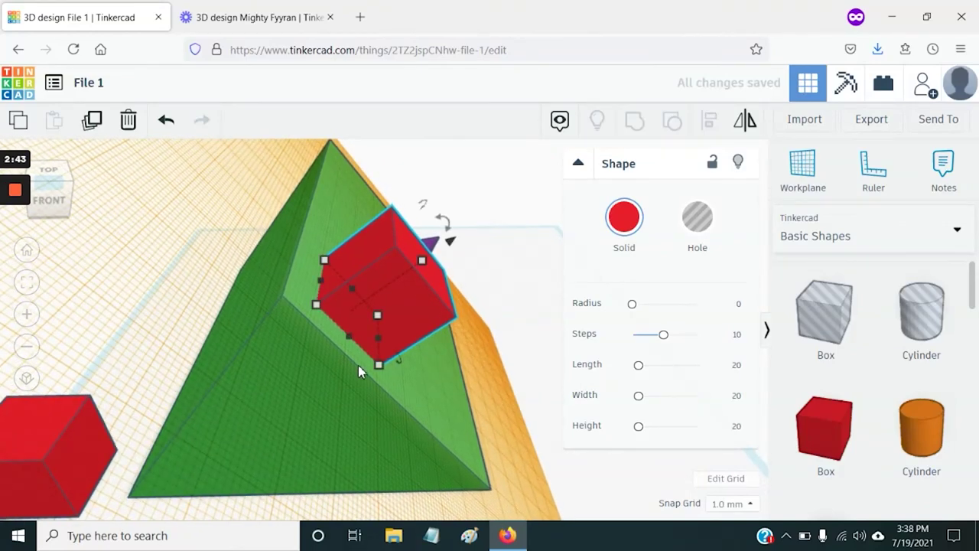
- Set the workplane on the tilted red box's outer face and add two orange cylinders, one off to the right and one on that face
right_drag(465, 363, 505, 365)
click(803, 183)
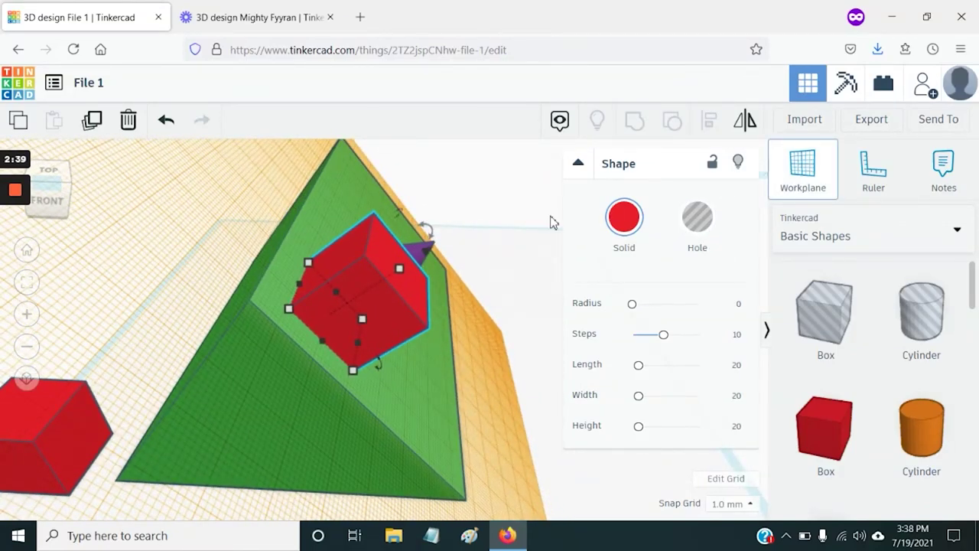
click(397, 274)
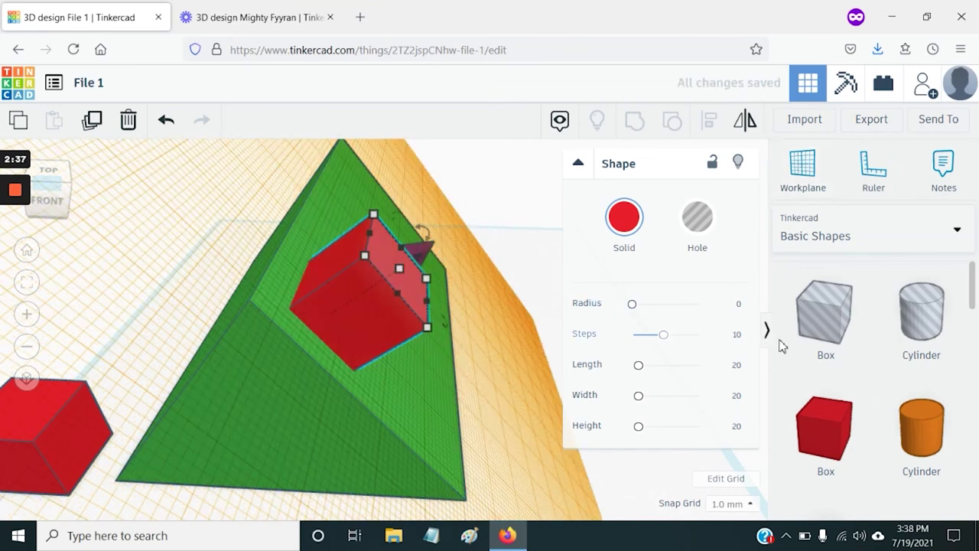
drag(932, 437, 601, 341)
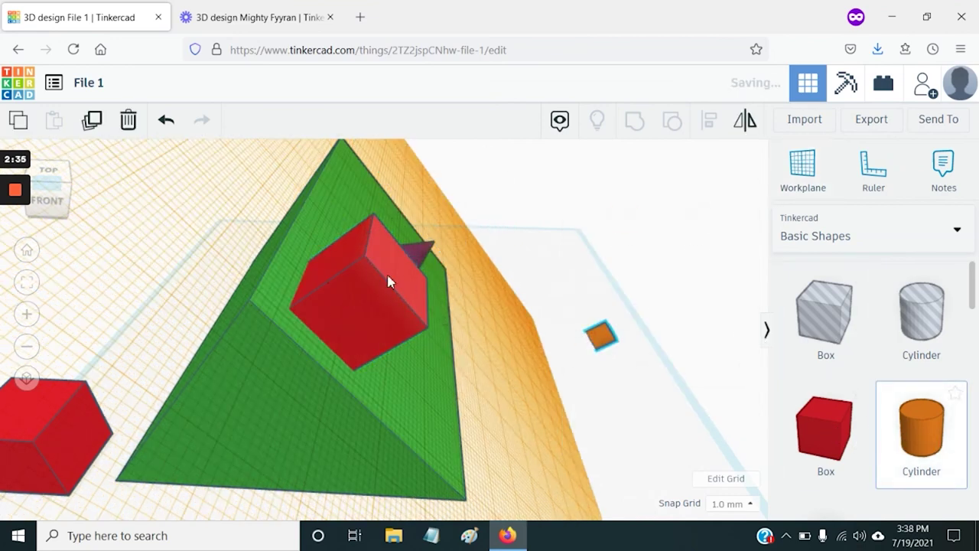
drag(946, 444, 406, 286)
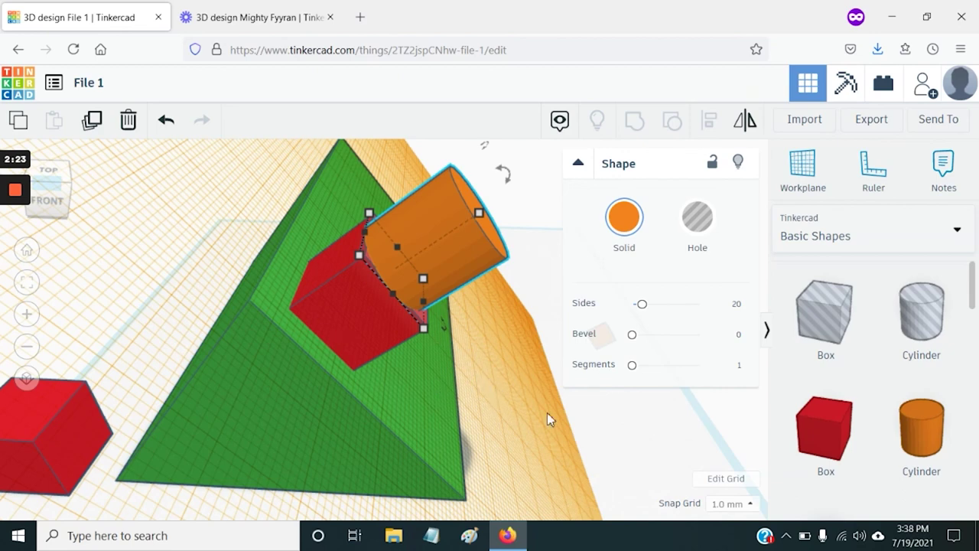
- Return the workplane from the tilted box face to the original flat base grid
scroll(536, 422, down, 4)
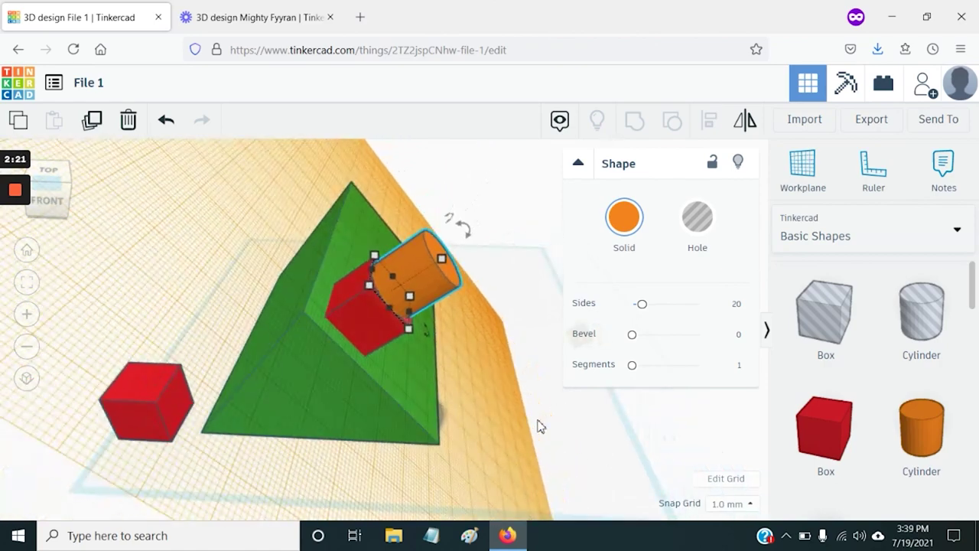
right_drag(538, 426, 527, 414)
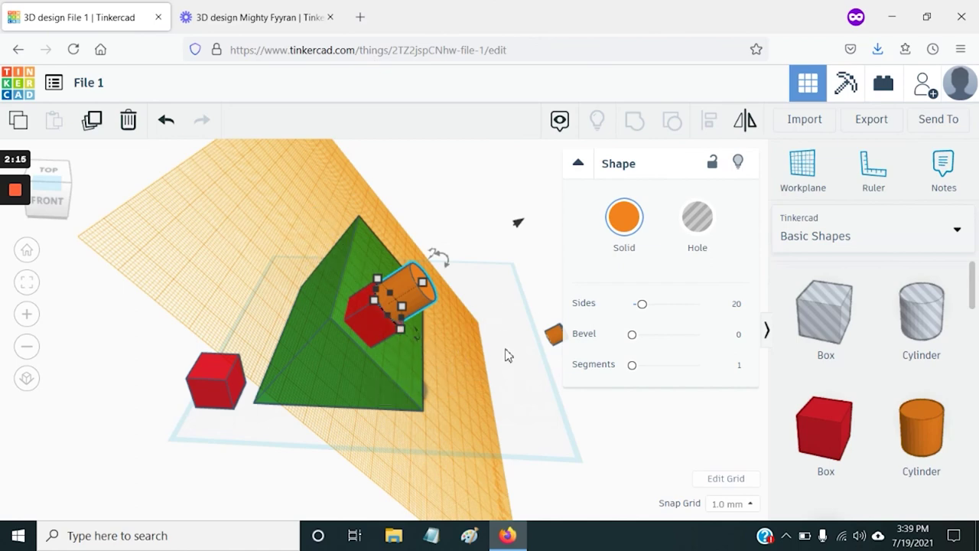
click(803, 170)
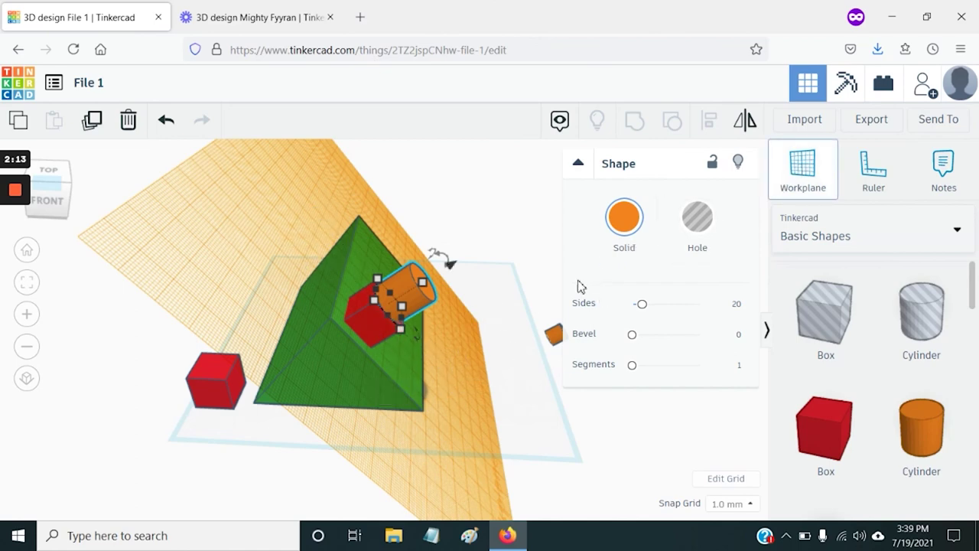
click(512, 372)
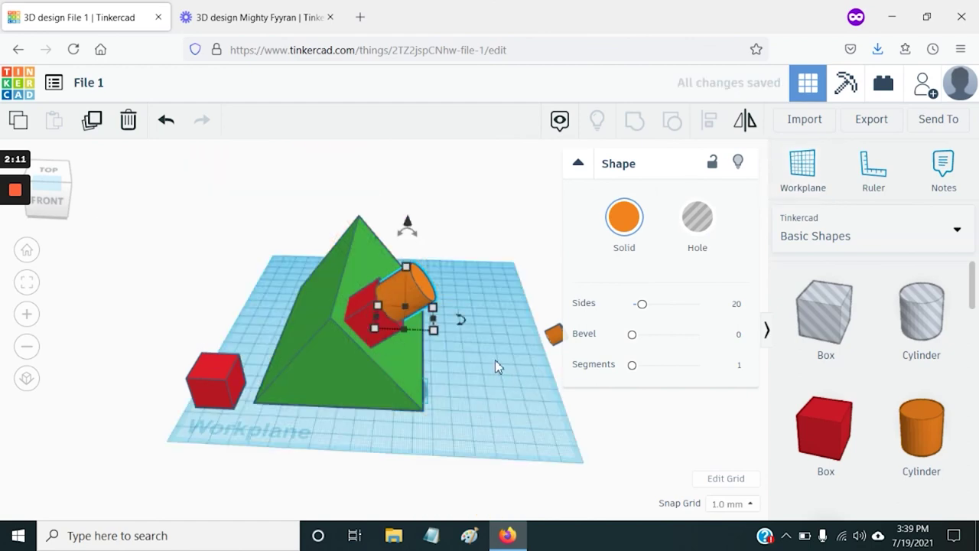
mouse_move(489, 377)
right_down()
mouse_move(500, 391)
mouse_move(497, 382)
right_up()
scroll(505, 360, up, 3)
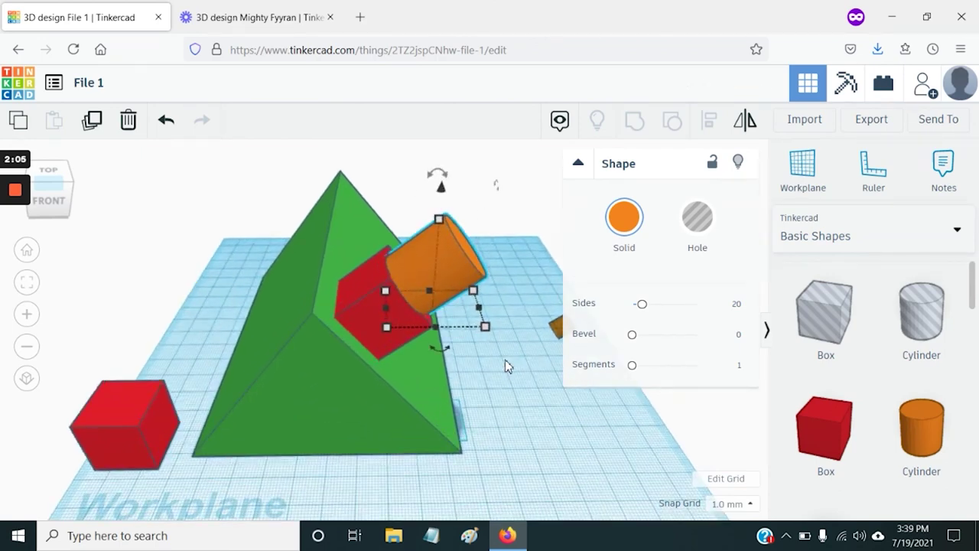
scroll(505, 359, down, 2)
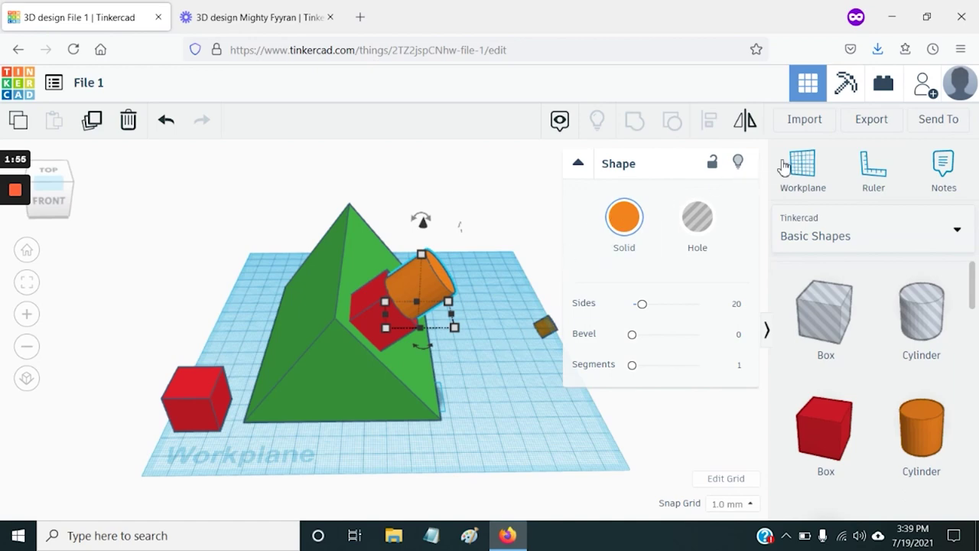
- Export everything in the design as an .STL file and save it to the computer
click(872, 120)
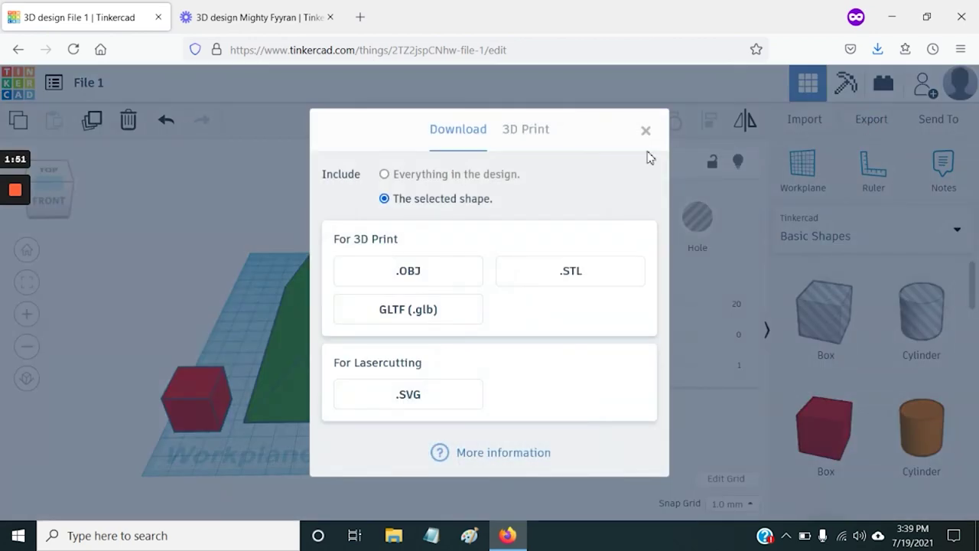
click(524, 131)
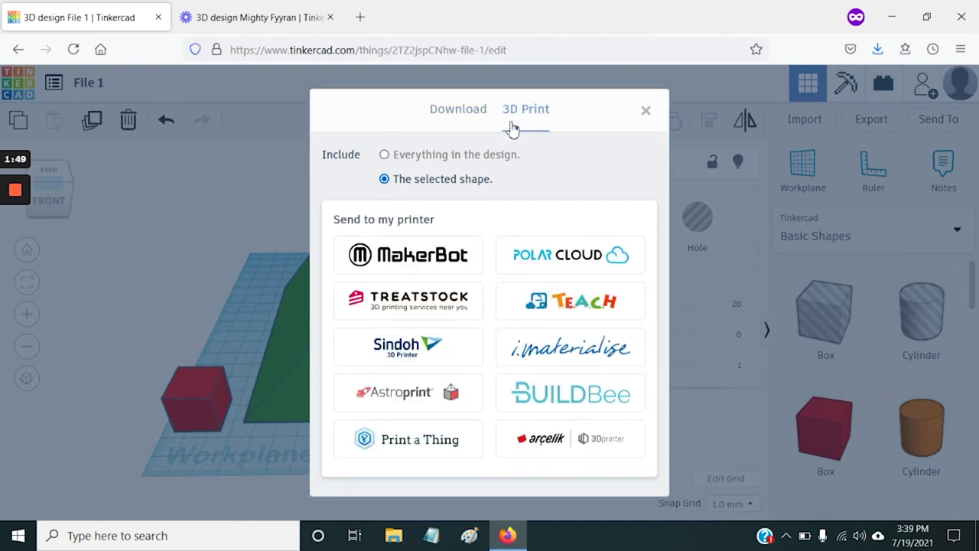
click(450, 114)
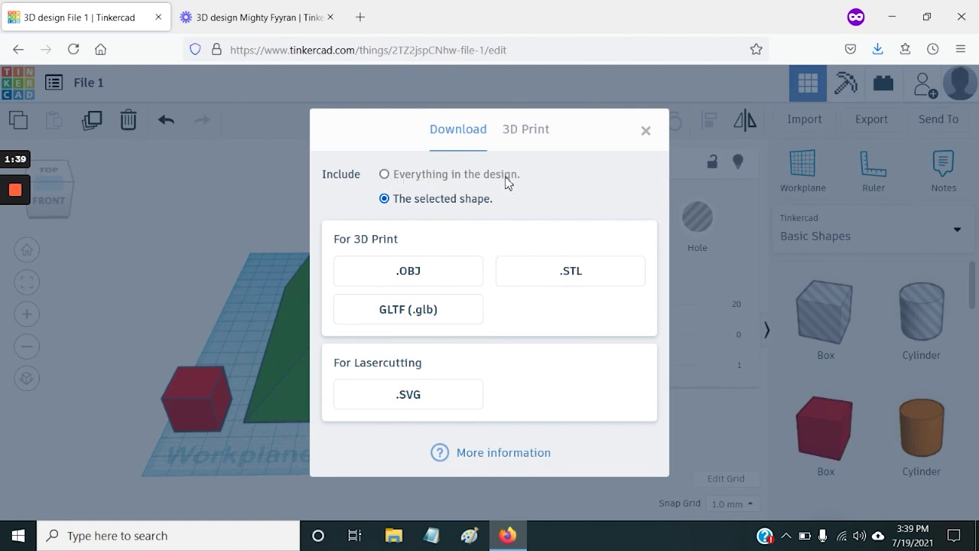
click(385, 175)
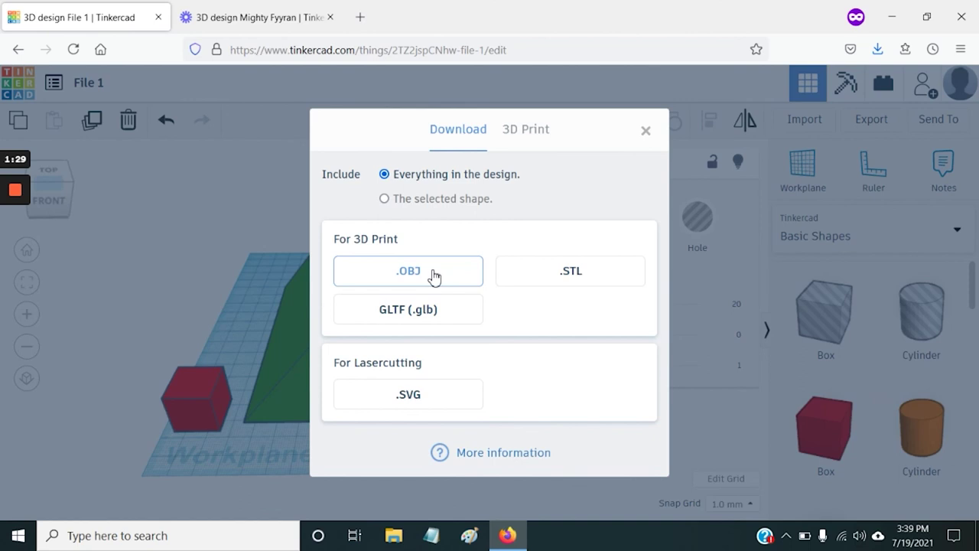
click(566, 273)
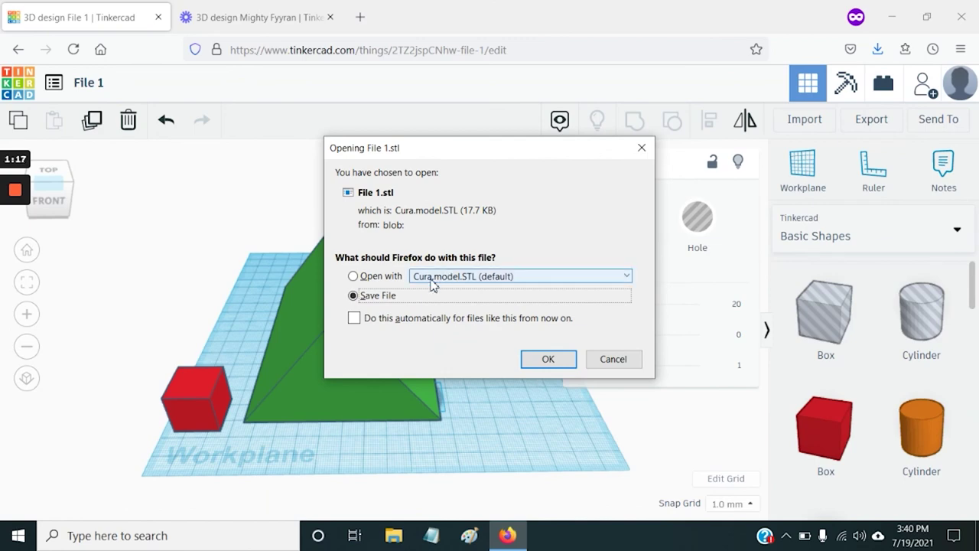
click(548, 361)
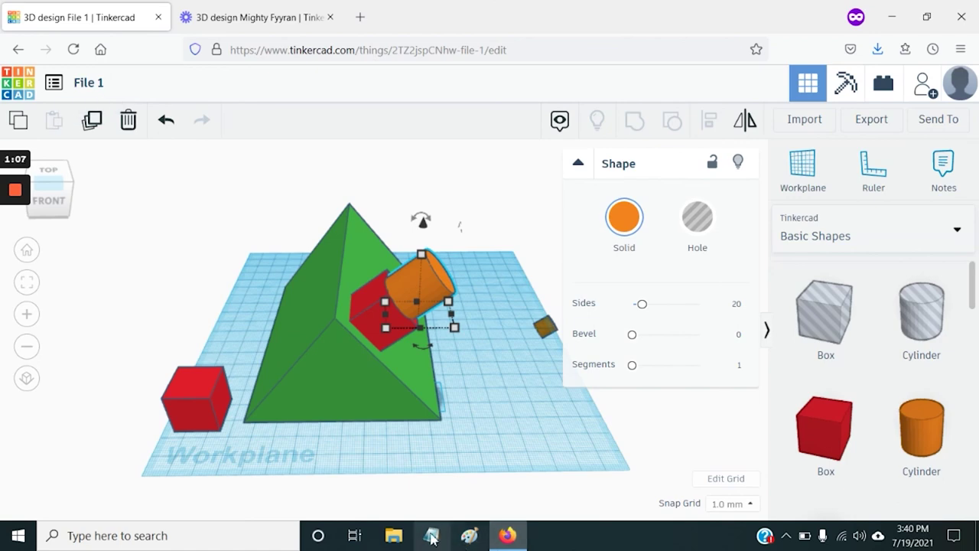
- Check the Downloads folder in File Explorer for the exported STL file, and close the window
click(394, 536)
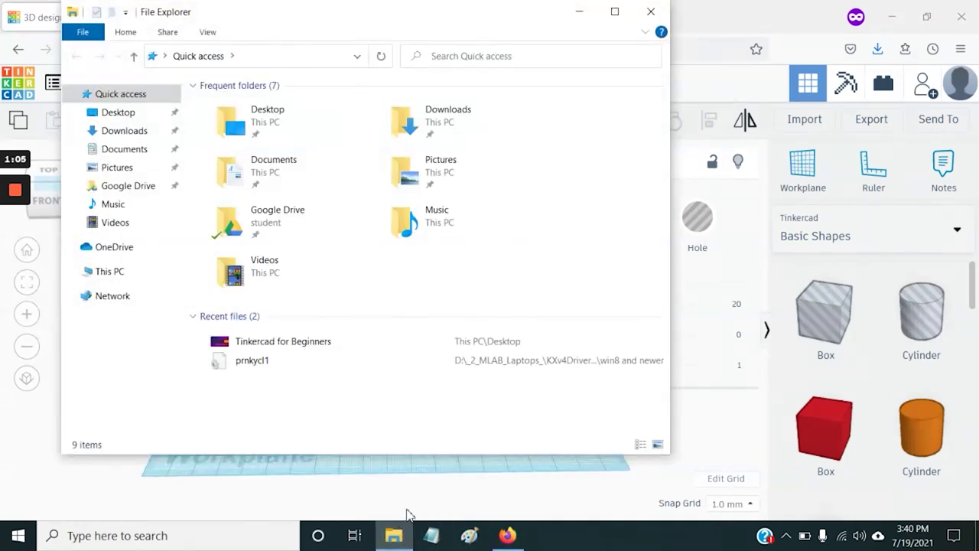
click(125, 132)
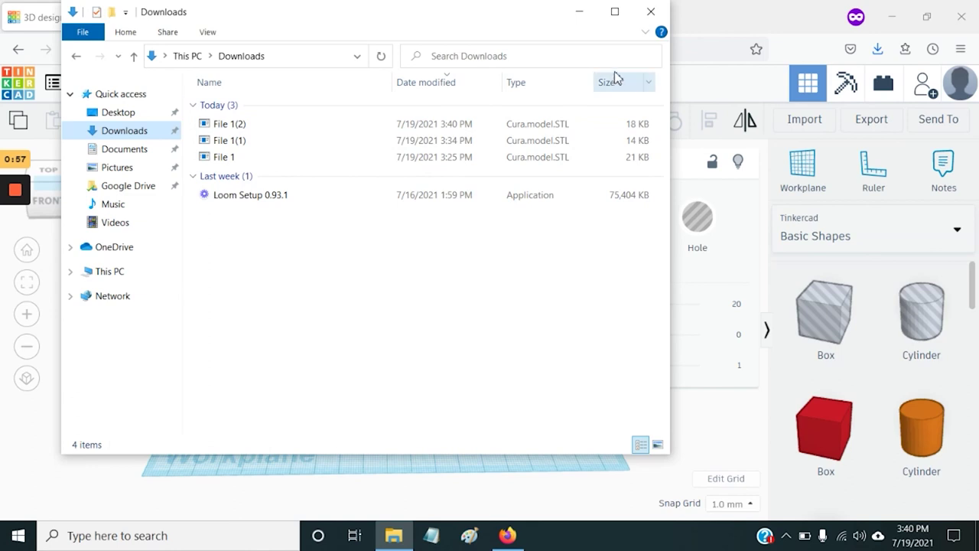
click(651, 16)
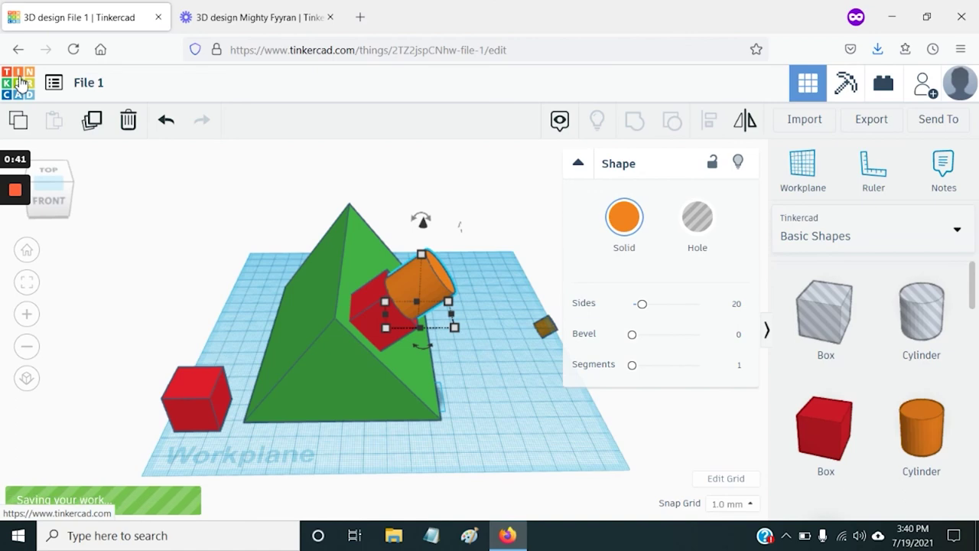
- Return to the Tinkercad dashboard and browse the Learn page's 3D starters
click(19, 82)
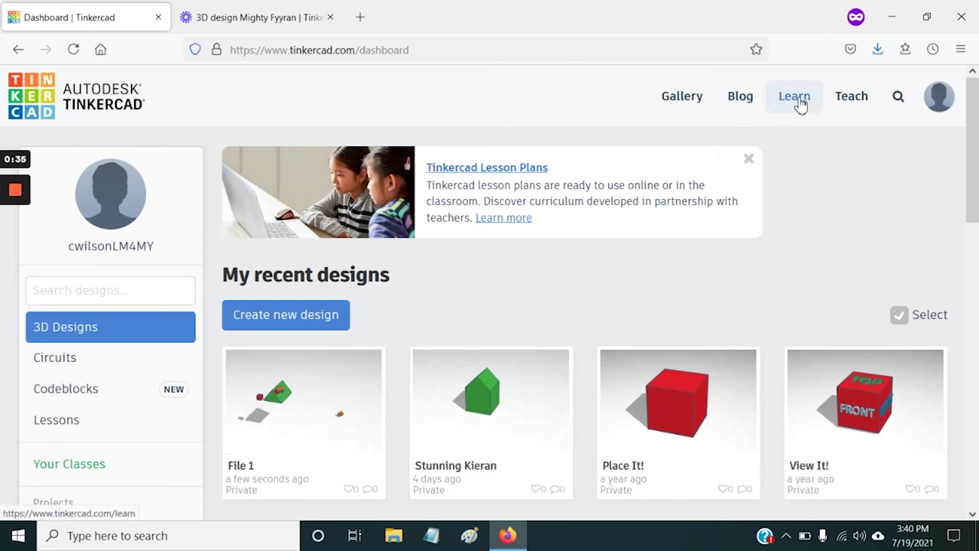
click(800, 101)
scroll(588, 337, down, 2)
scroll(268, 349, up, 3)
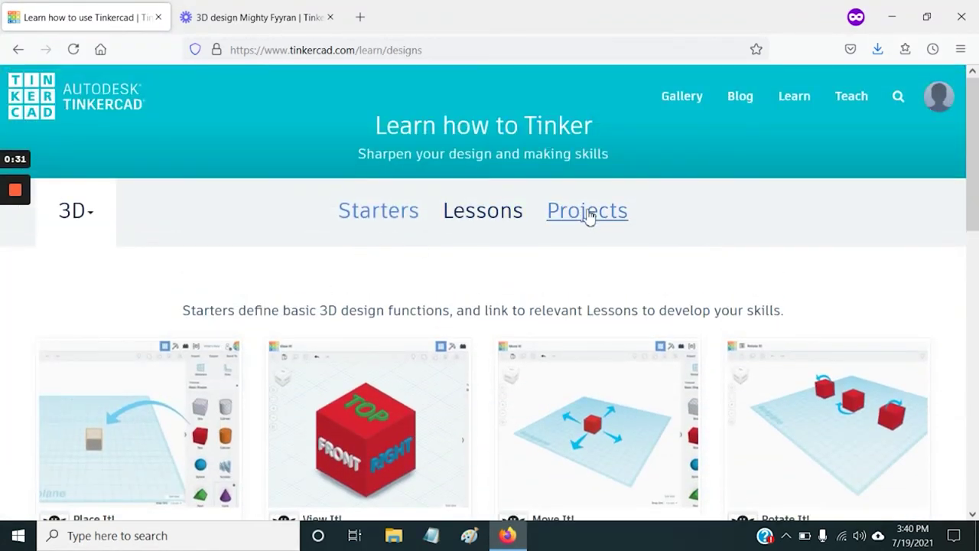